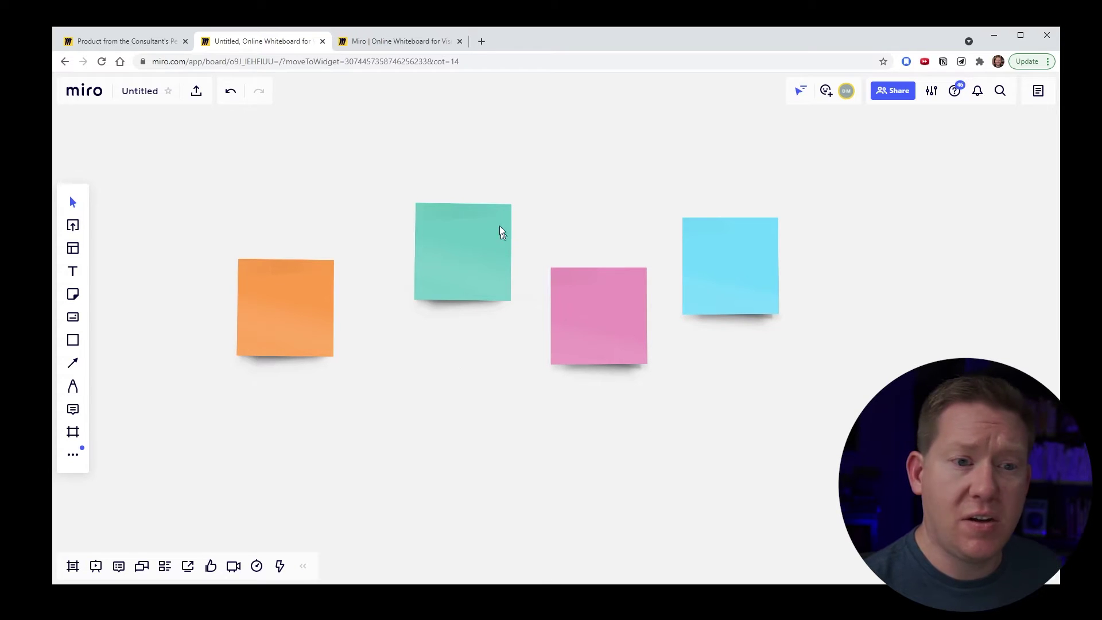
Group the green, pink and blue sticky notes and move the group slightly to the right.
drag(377, 166, 814, 412)
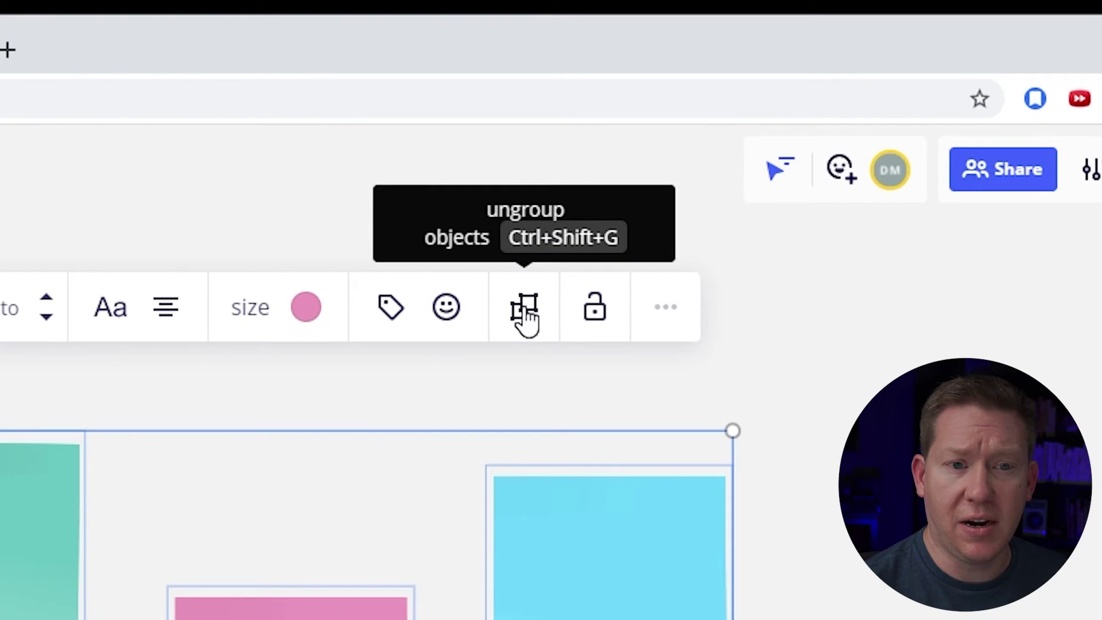
click(525, 310)
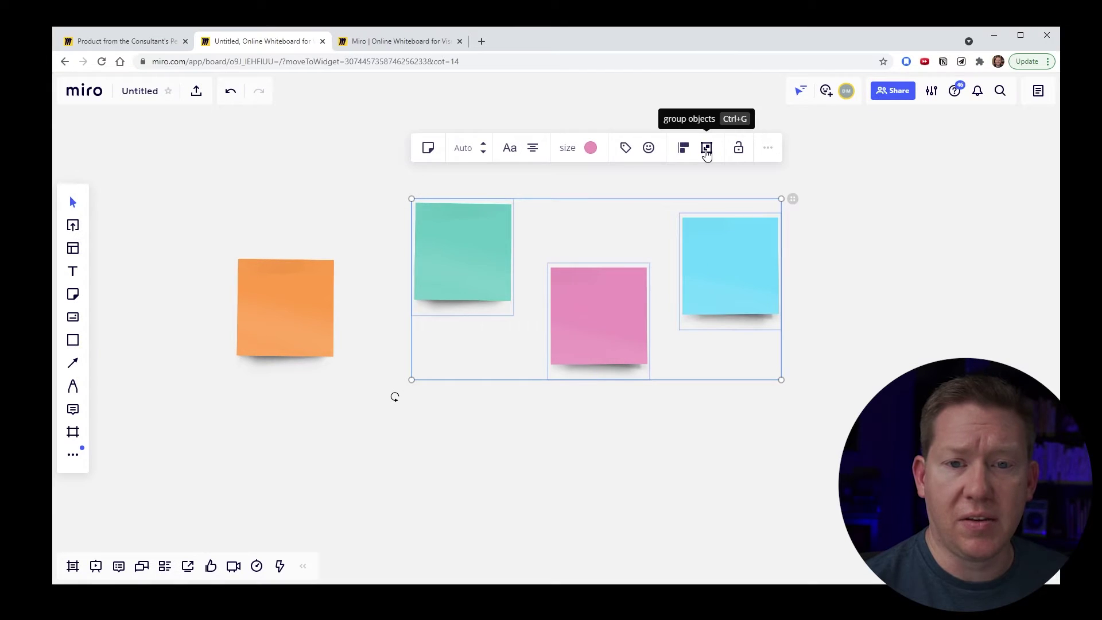
click(579, 281)
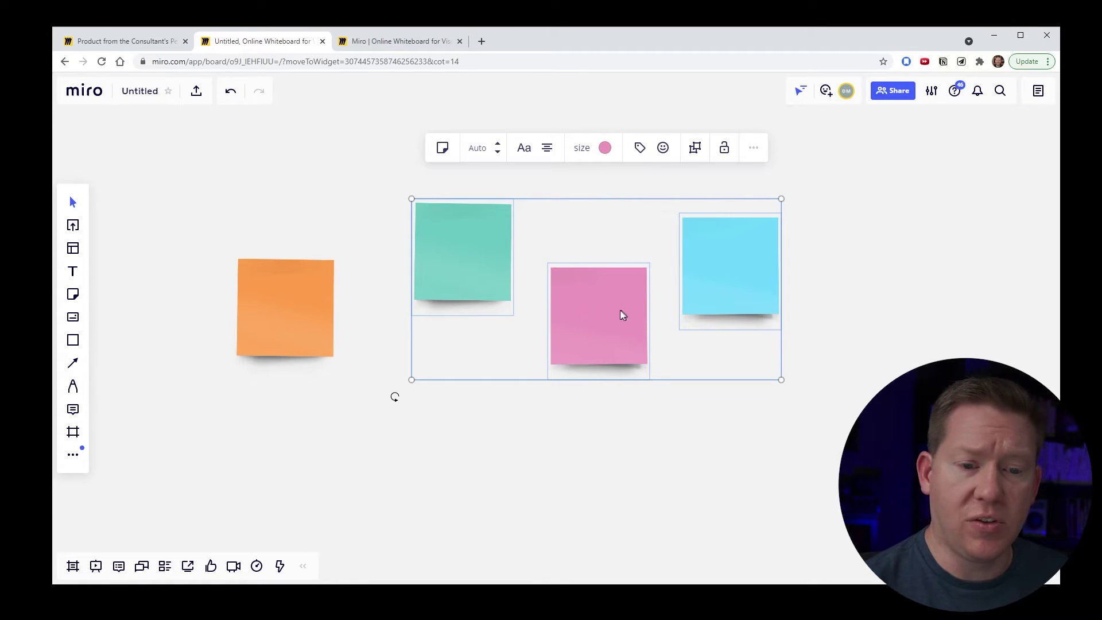
drag(725, 290, 752, 292)
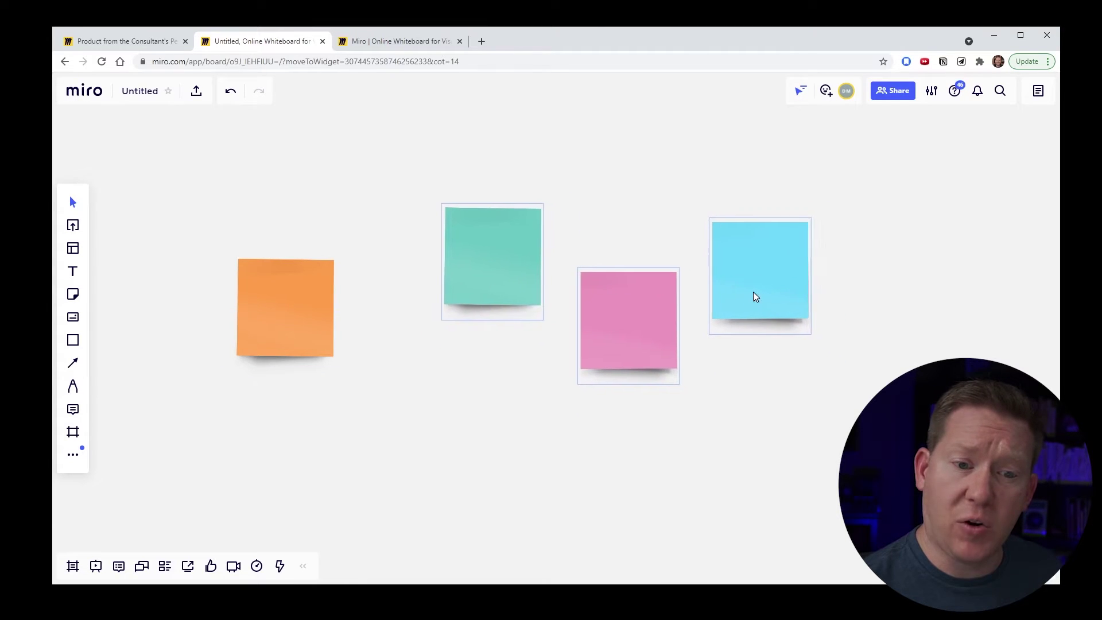
click(744, 430)
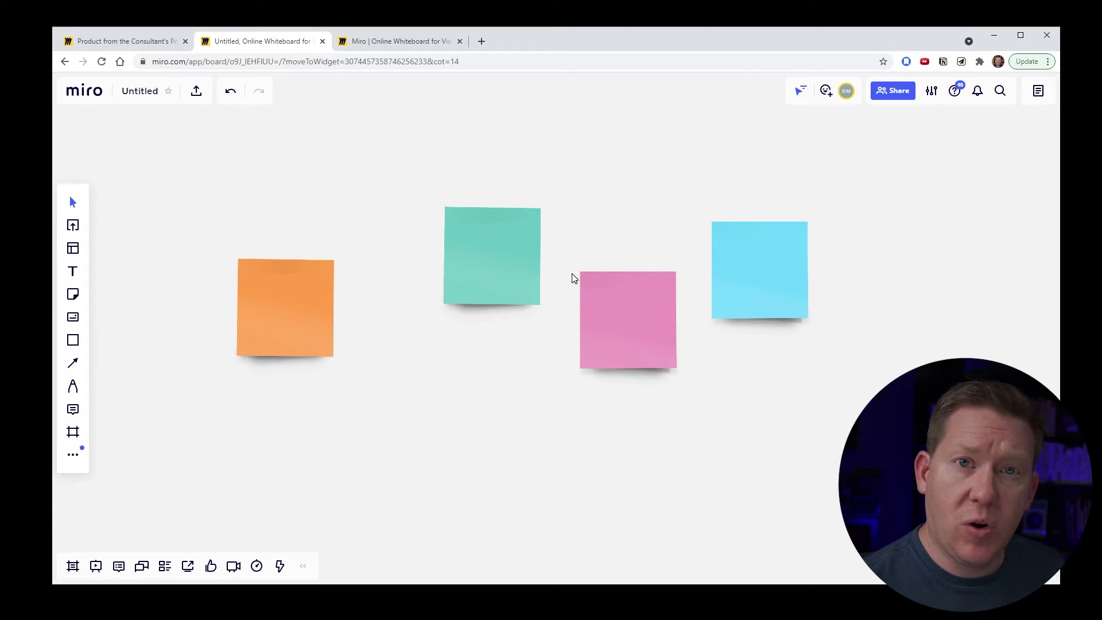
Select only the green sticky note inside the group and move it slightly upward on its own.
click(515, 268)
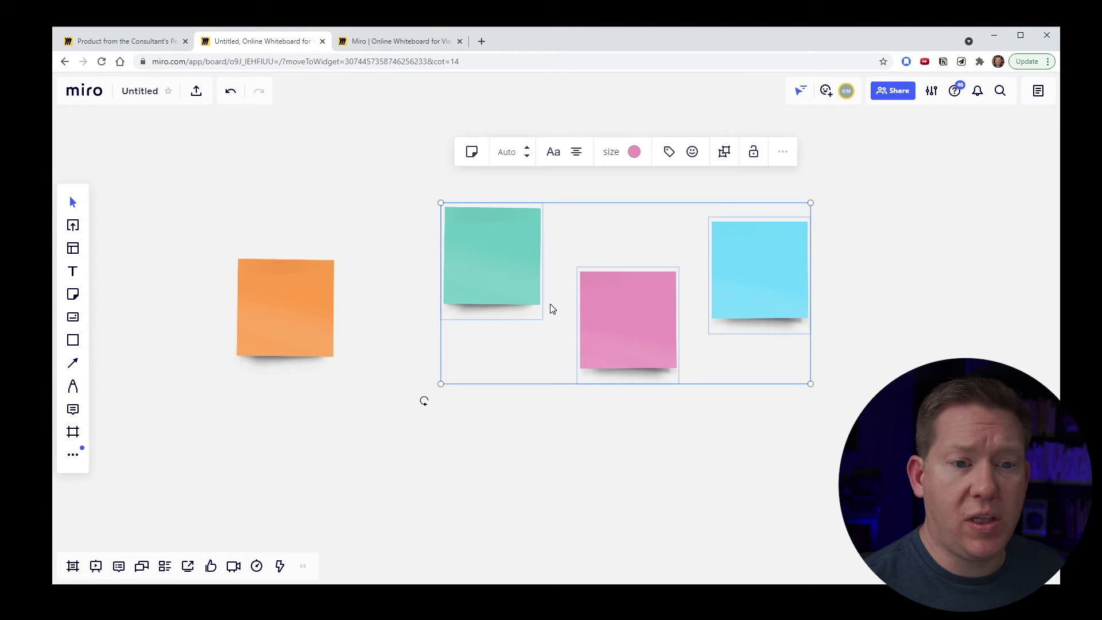
click(500, 265)
mouse_move(503, 270)
mouse_down()
mouse_move(458, 313)
mouse_move(418, 244)
mouse_move(543, 209)
mouse_move(482, 260)
mouse_move(487, 235)
mouse_move(513, 253)
mouse_up()
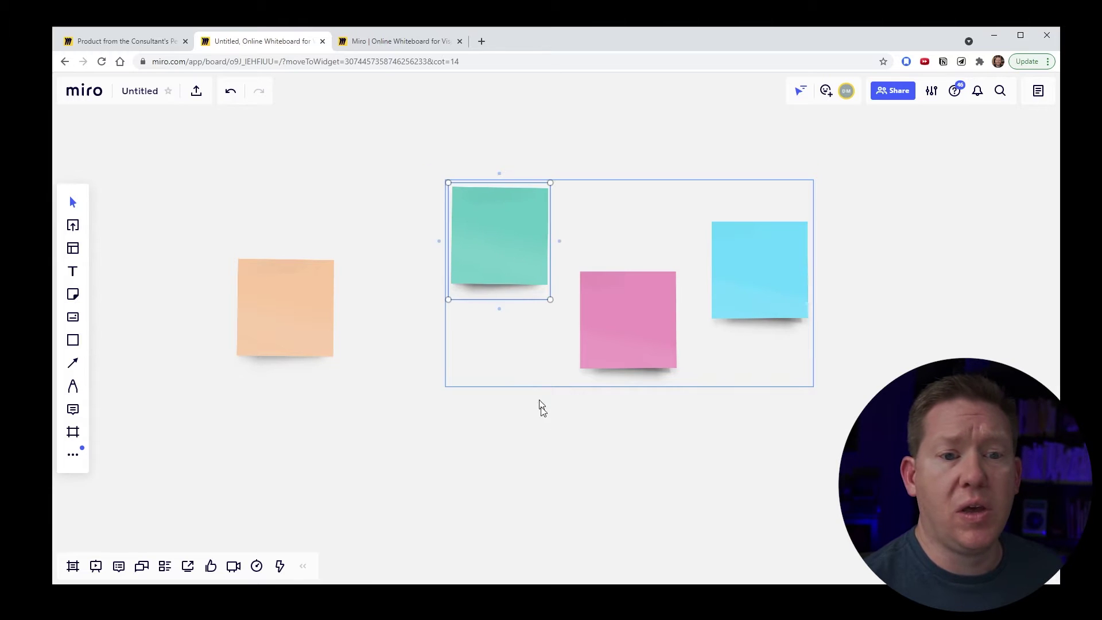
click(546, 440)
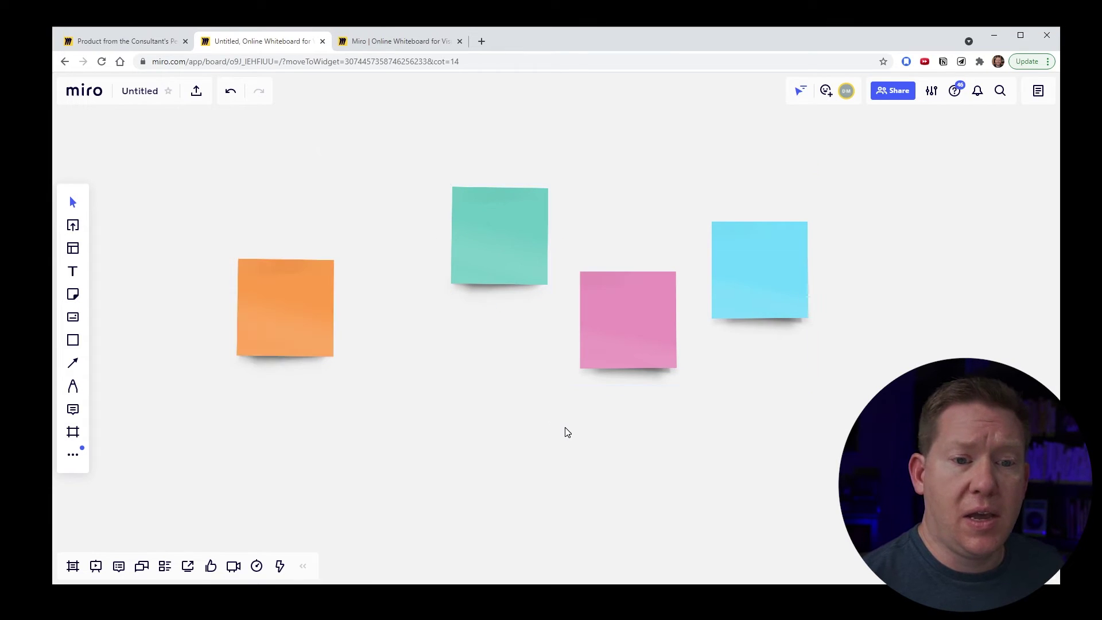
Move the orange sticky note above the pink one, and shift the three-note group down to clear it.
click(320, 314)
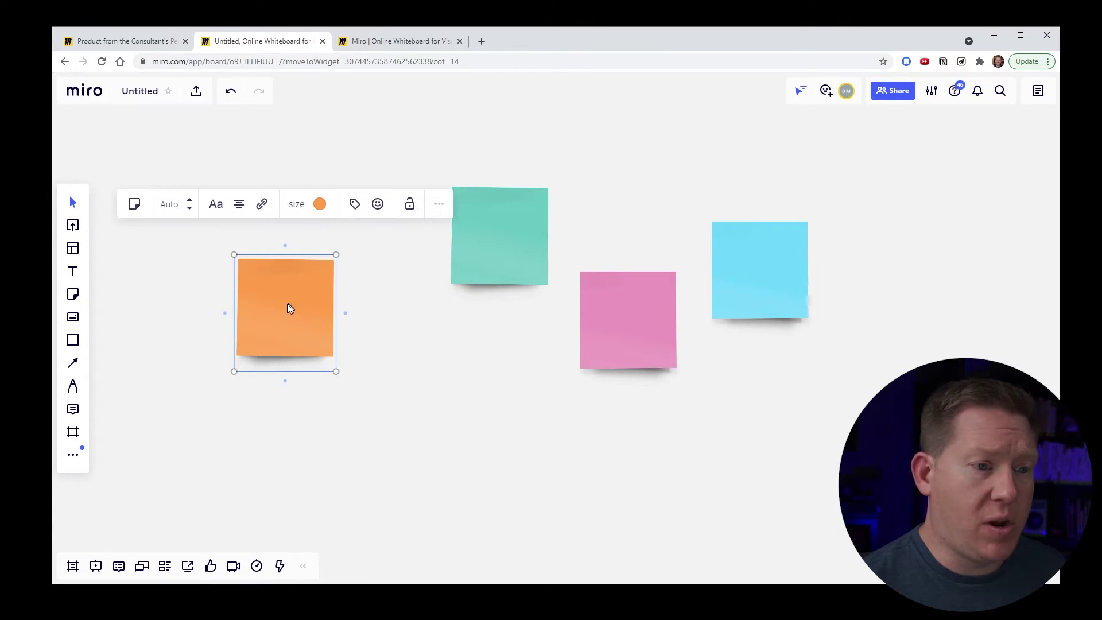
drag(293, 328, 652, 241)
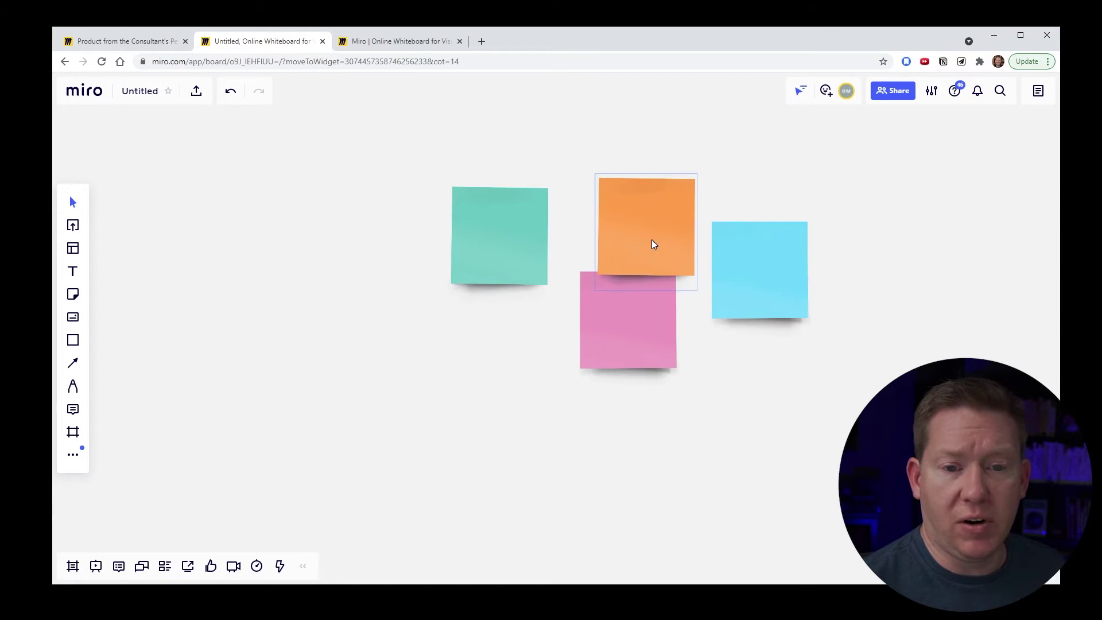
drag(764, 302, 777, 322)
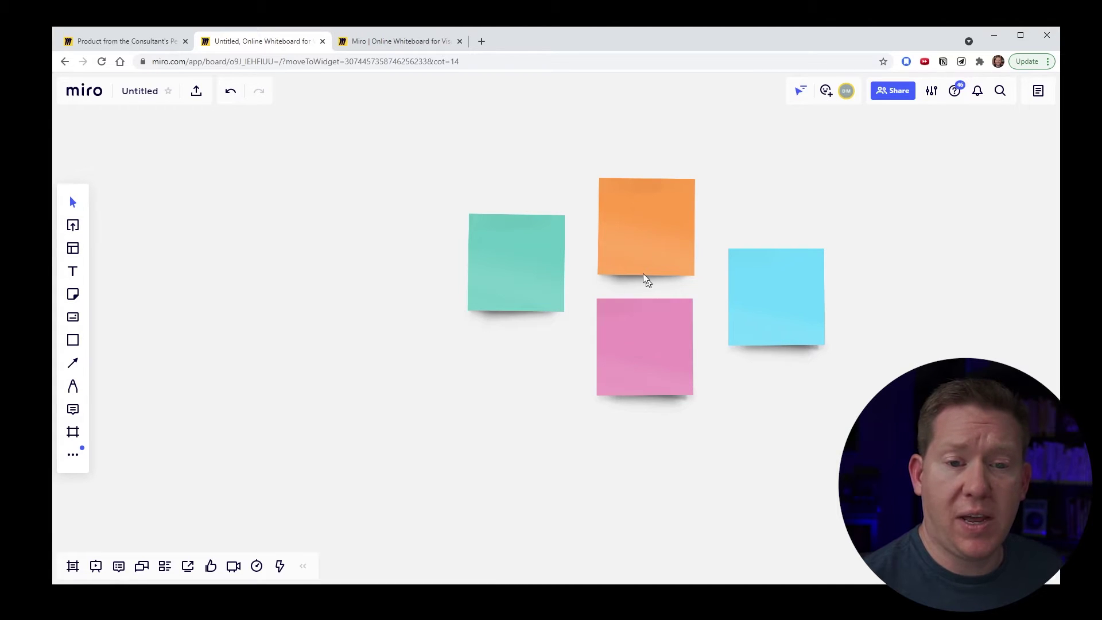
Ungroup the three sticky notes, then group them together with the orange note and move the new group slightly up and left.
click(515, 265)
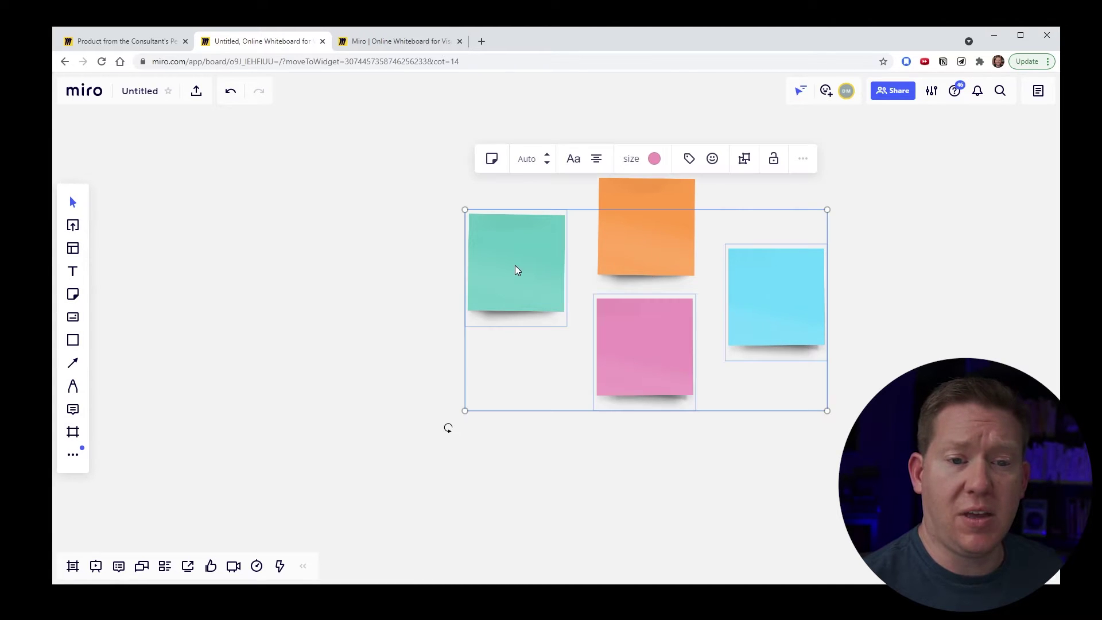
click(746, 162)
click(433, 190)
drag(433, 191, 858, 416)
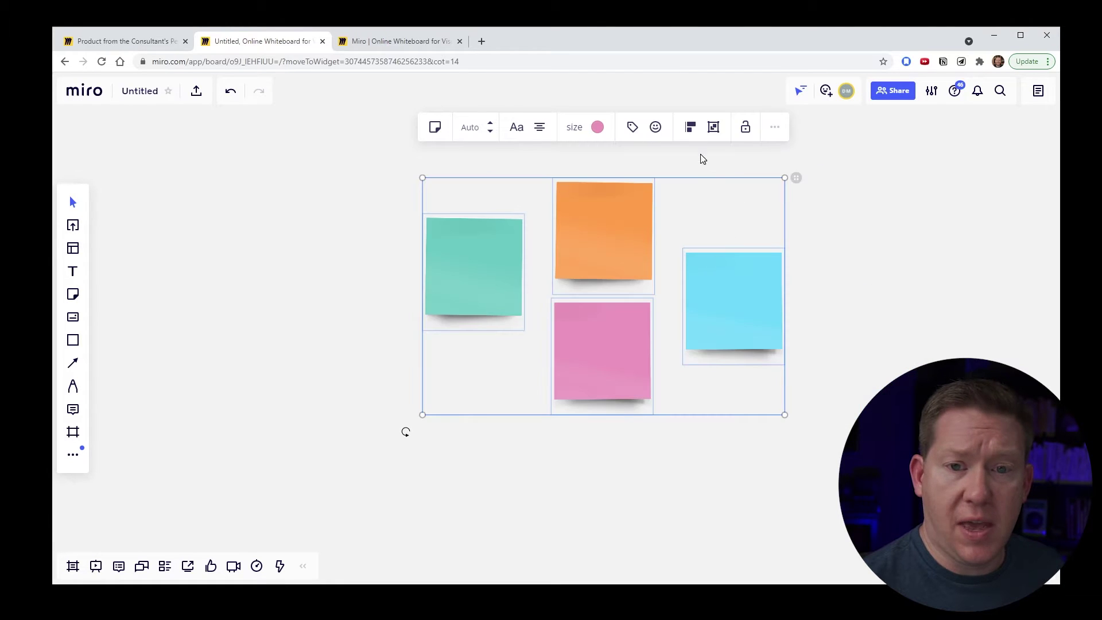
drag(620, 253, 581, 243)
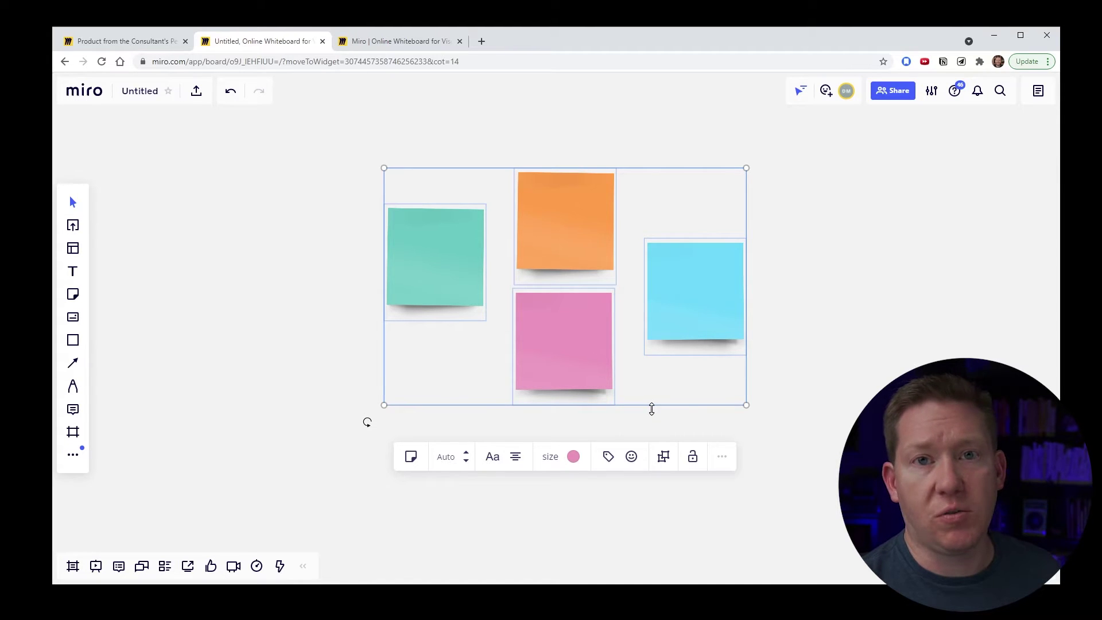
Ungroup the four sticky notes and deselect them.
click(663, 457)
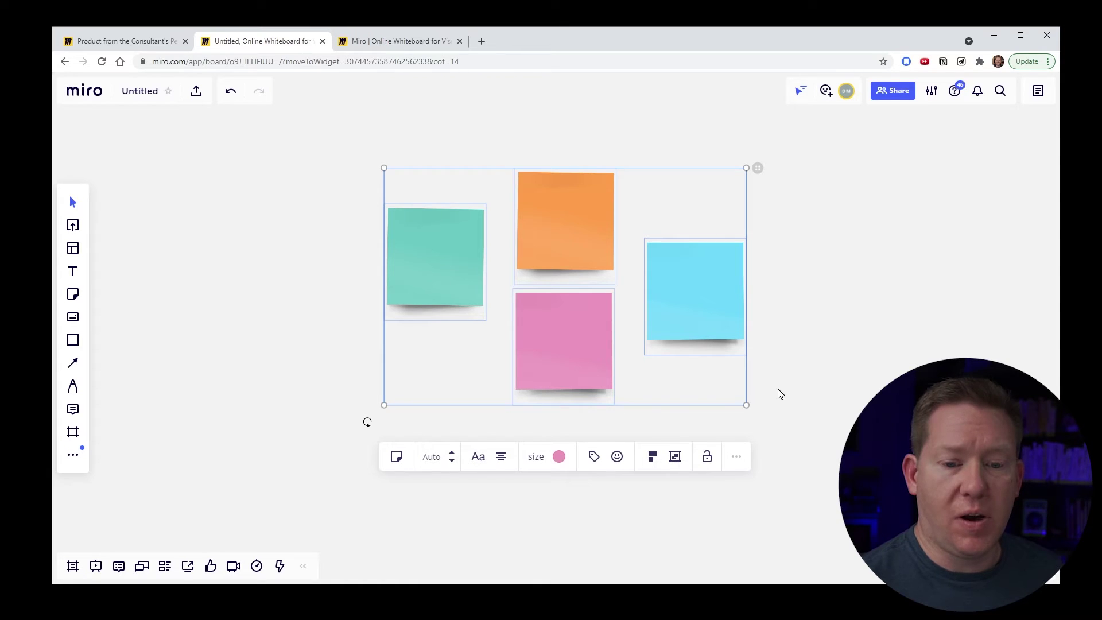
click(797, 378)
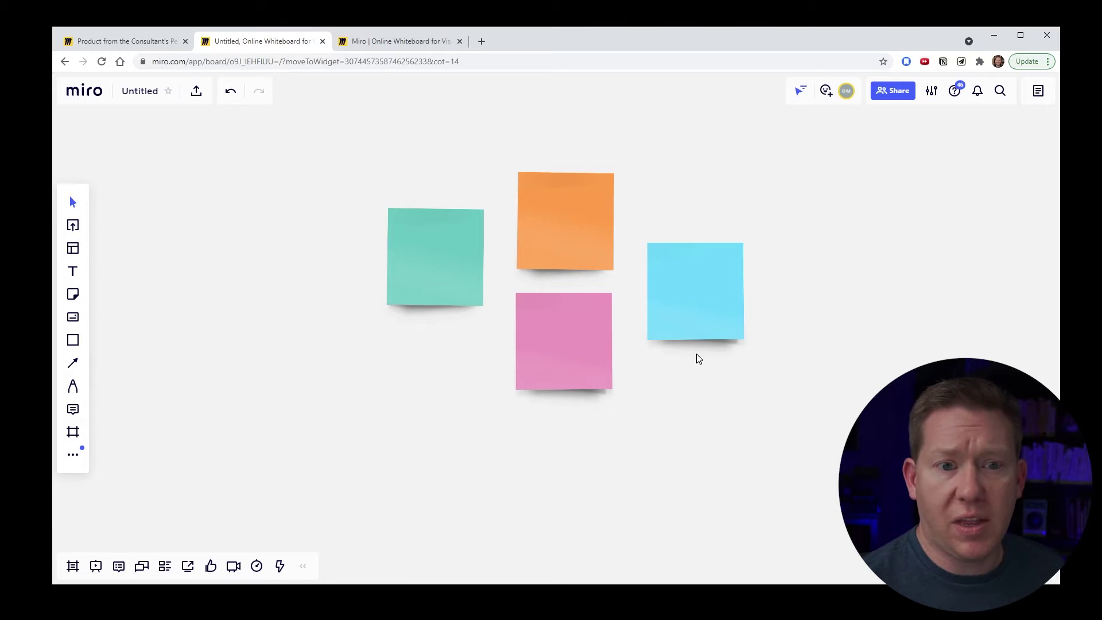
Create a frame around the four sticky notes directly from their selection.
drag(356, 150, 816, 433)
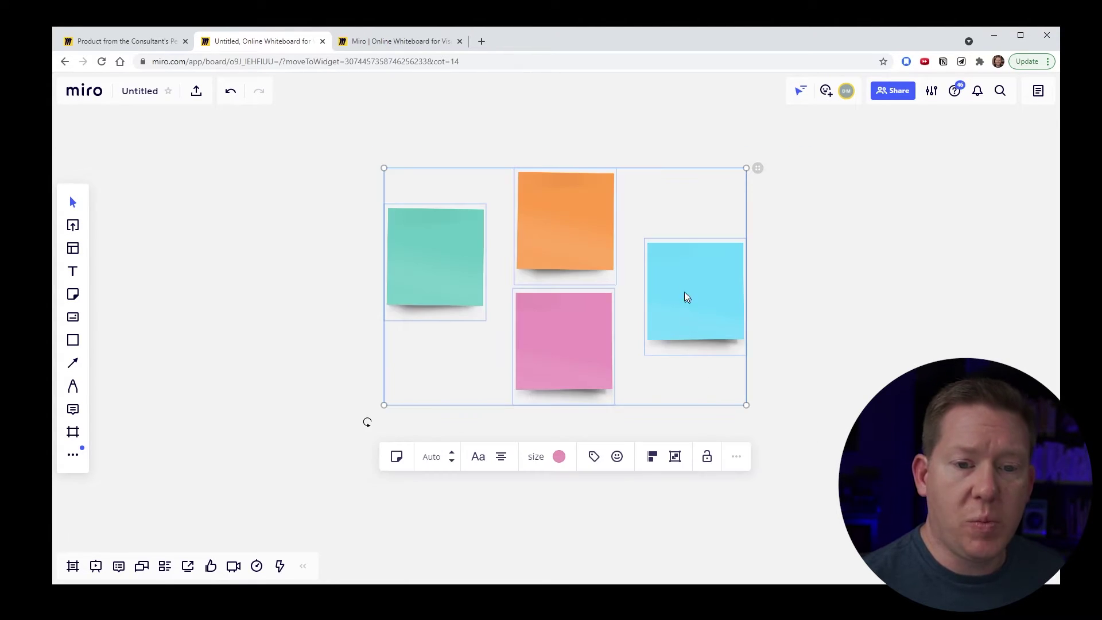
click(736, 459)
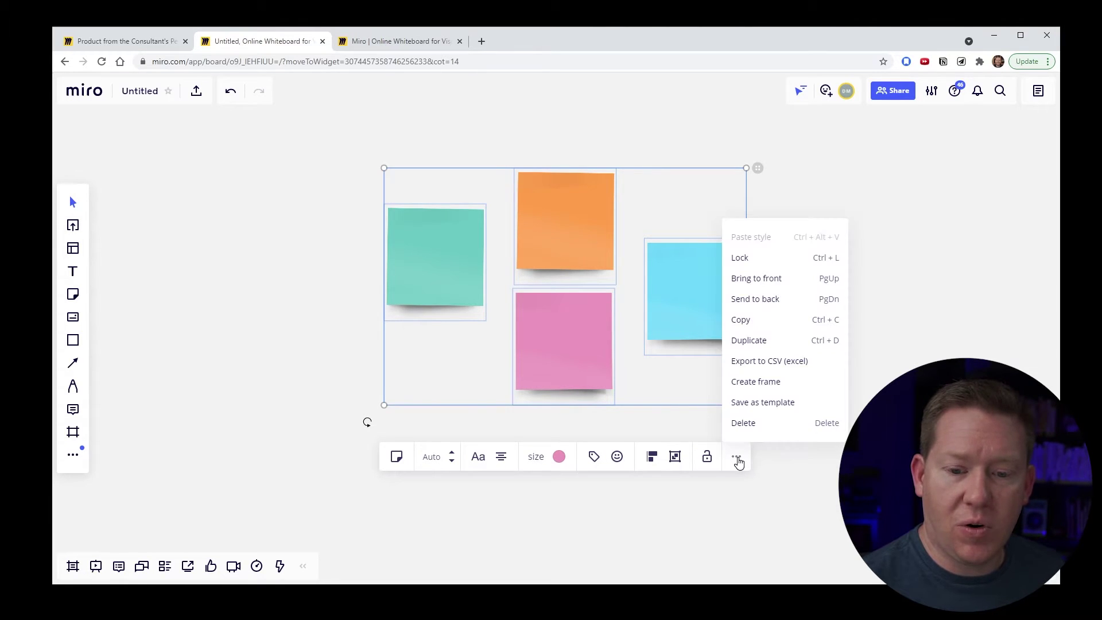
click(762, 384)
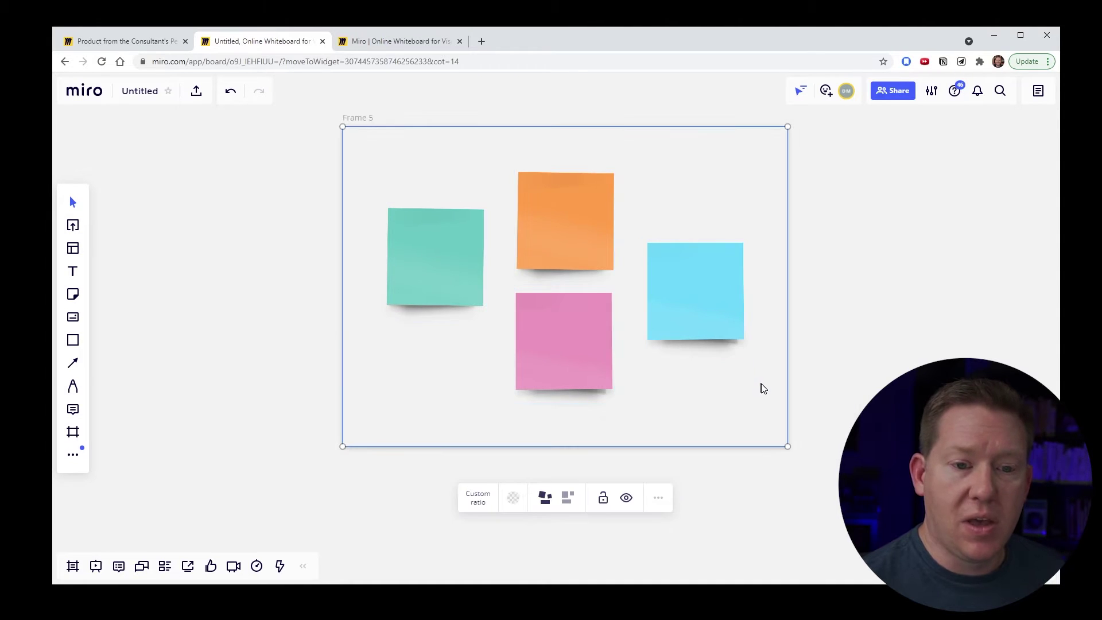
click(835, 365)
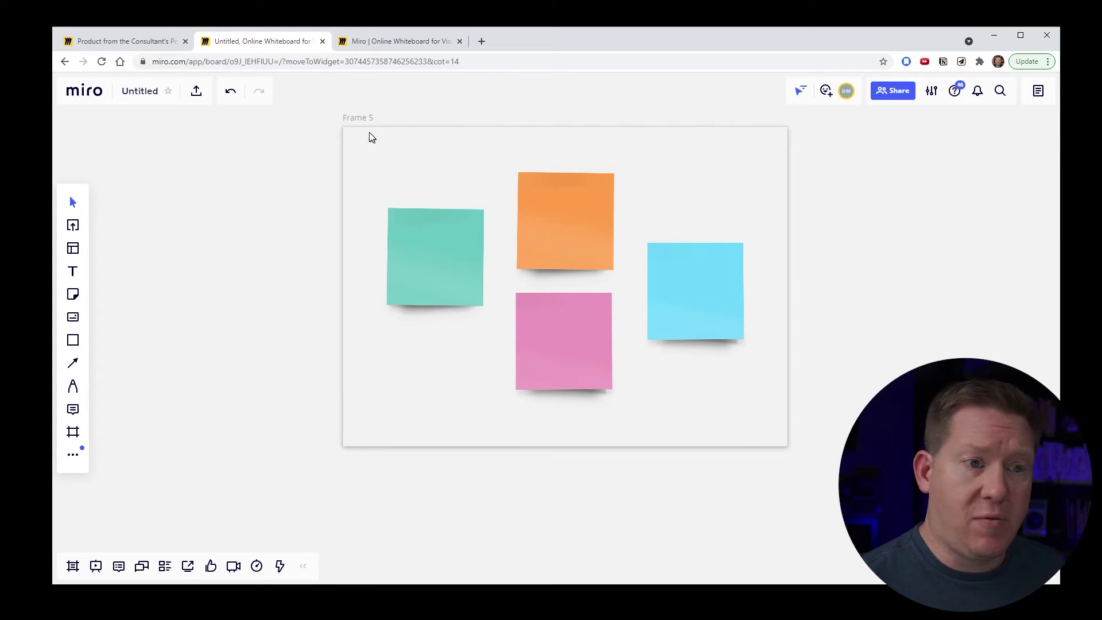
Delete the frame around the four sticky notes while keeping the notes on the board.
click(358, 117)
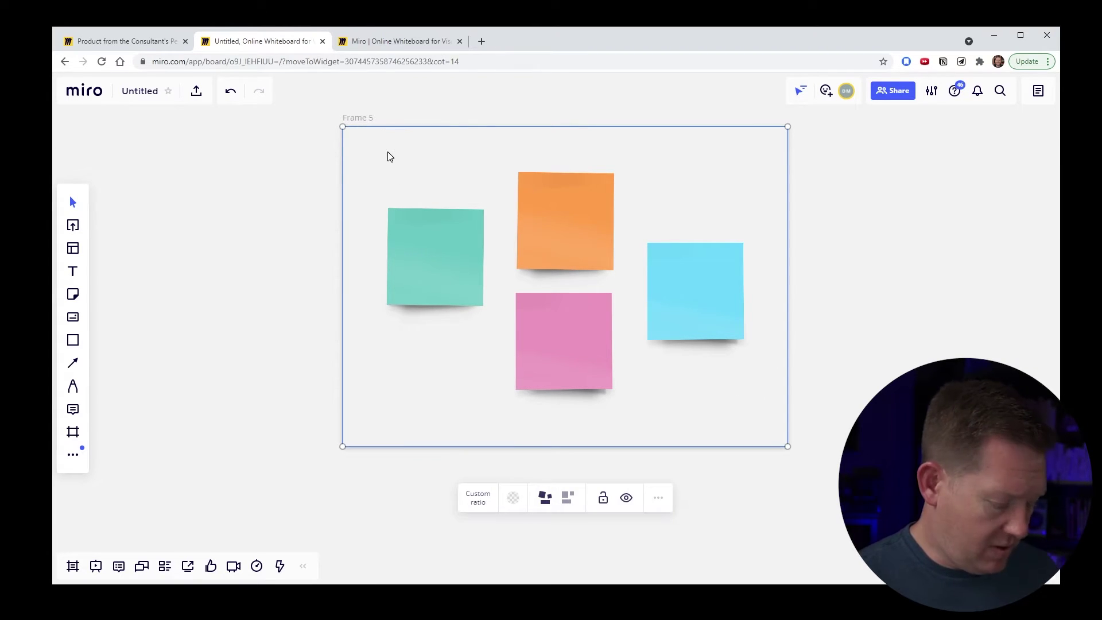
key(Delete)
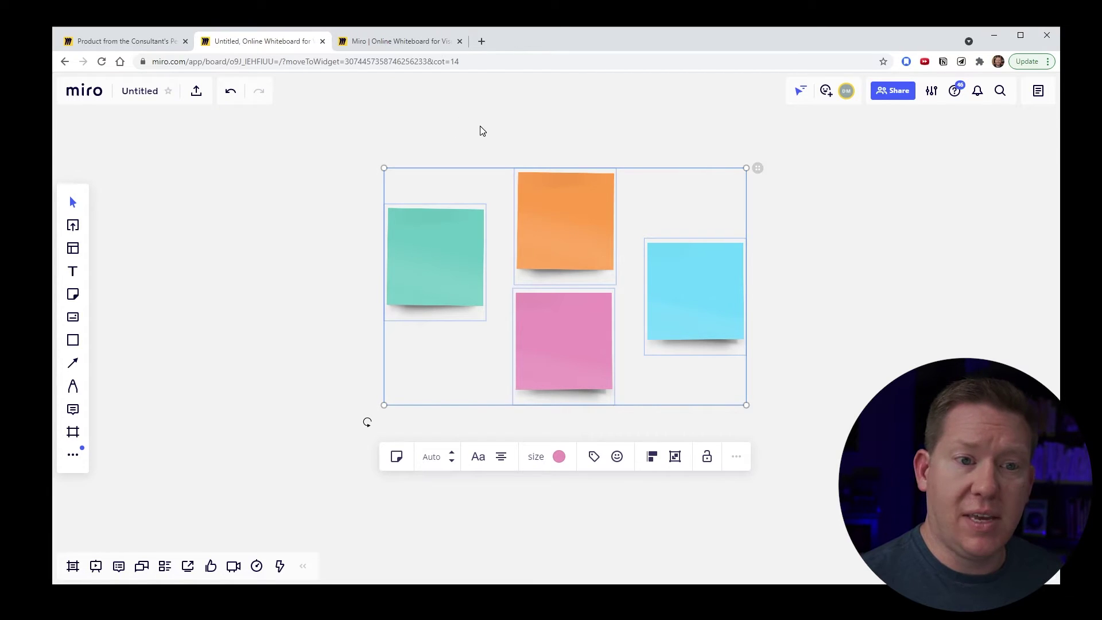
click(499, 143)
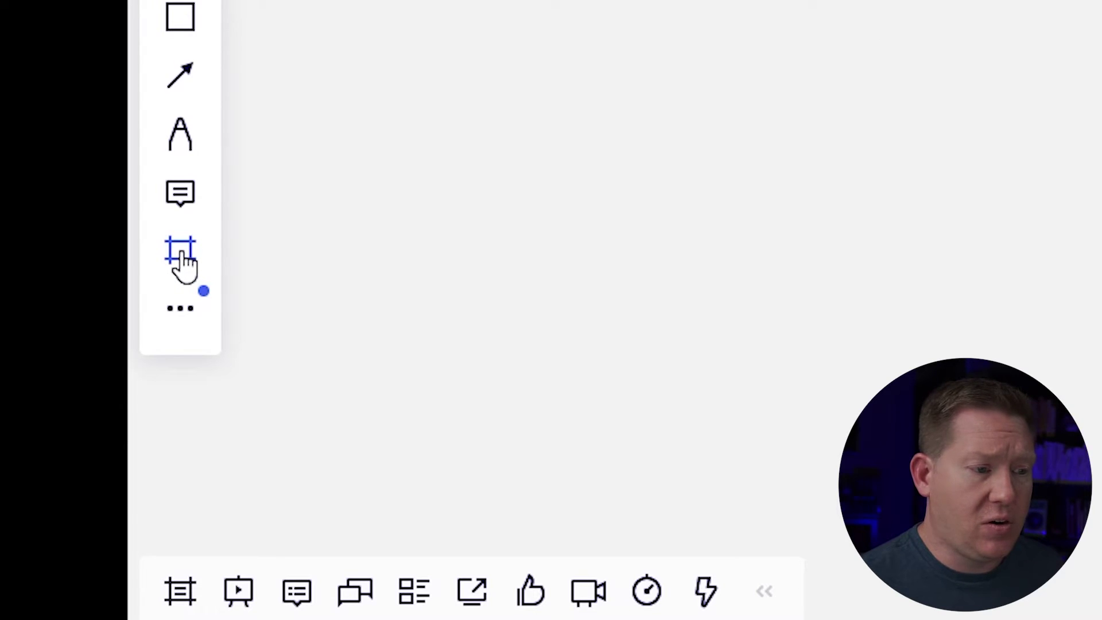
Draw a custom-ratio frame around all four sticky notes and give it a white background.
click(182, 258)
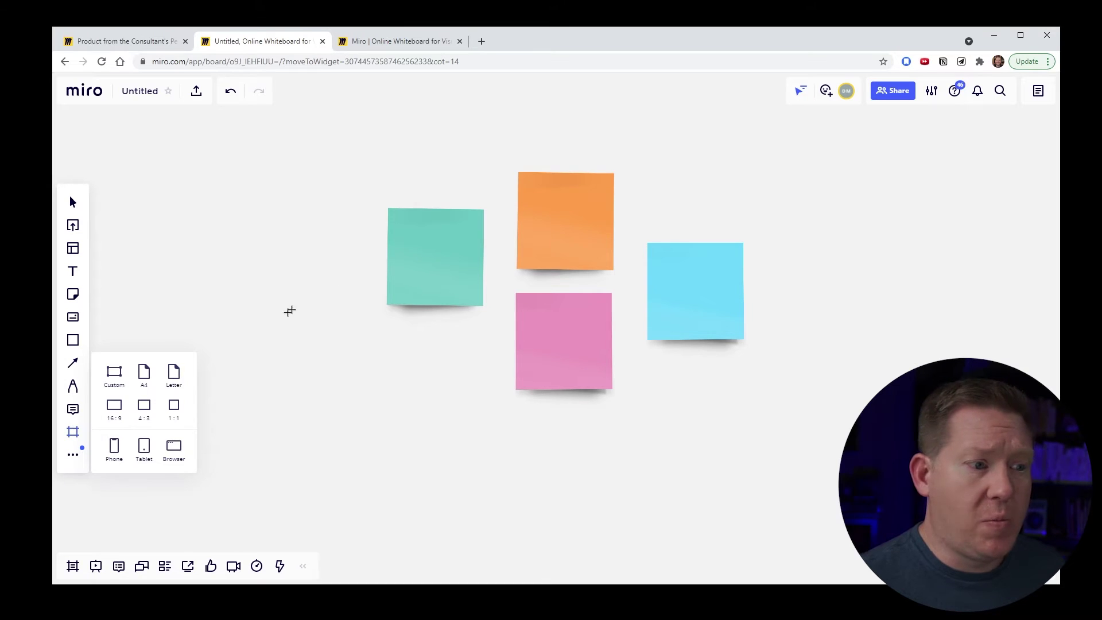
drag(341, 150, 880, 482)
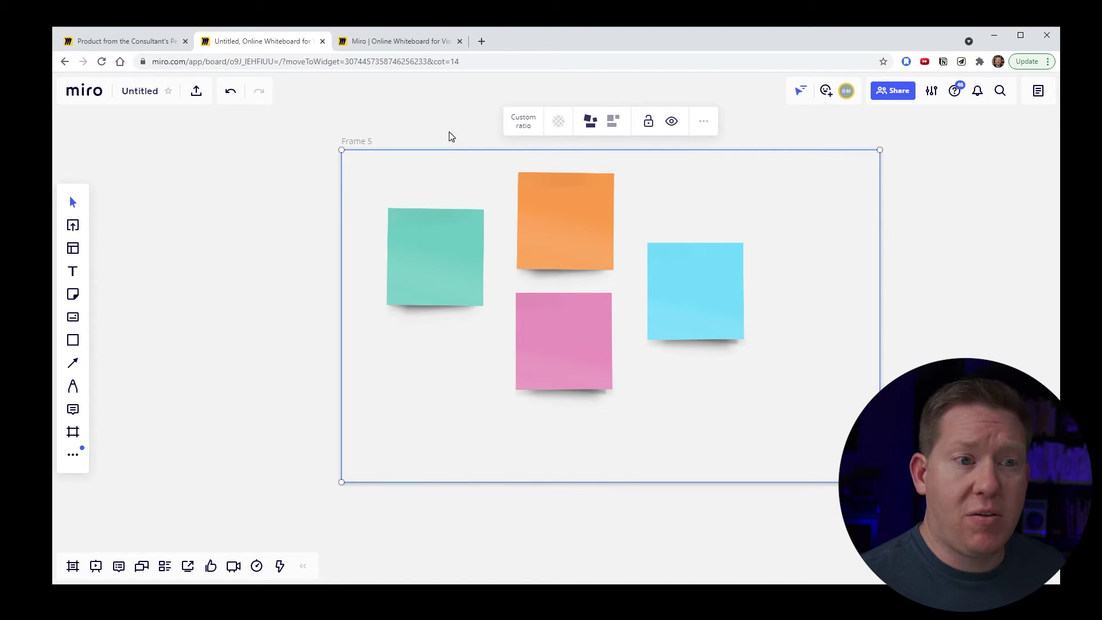
click(559, 124)
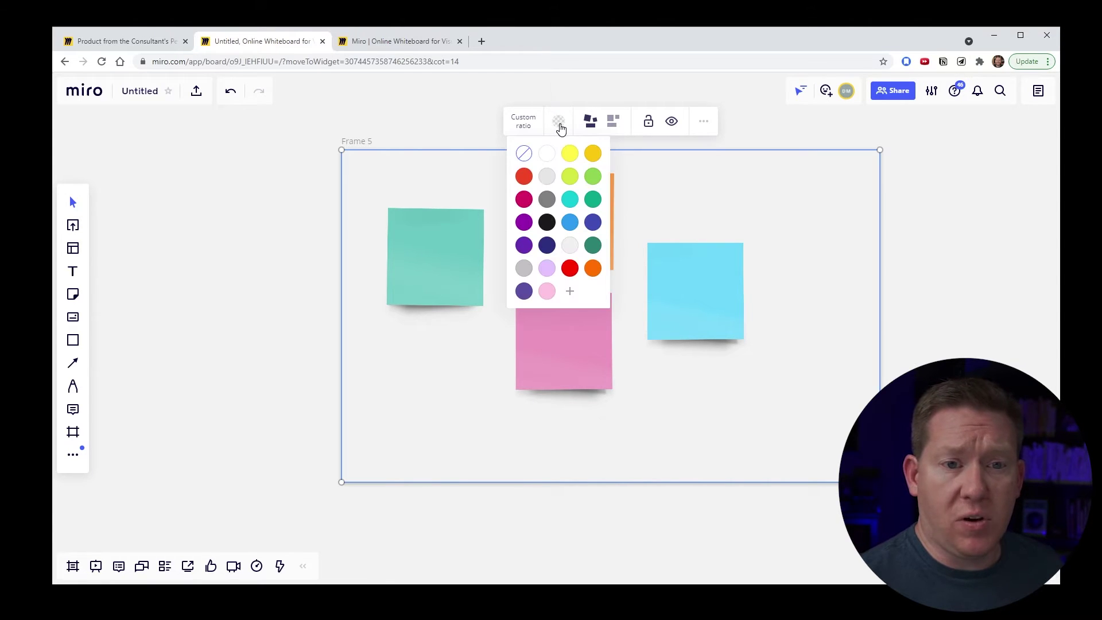
click(543, 155)
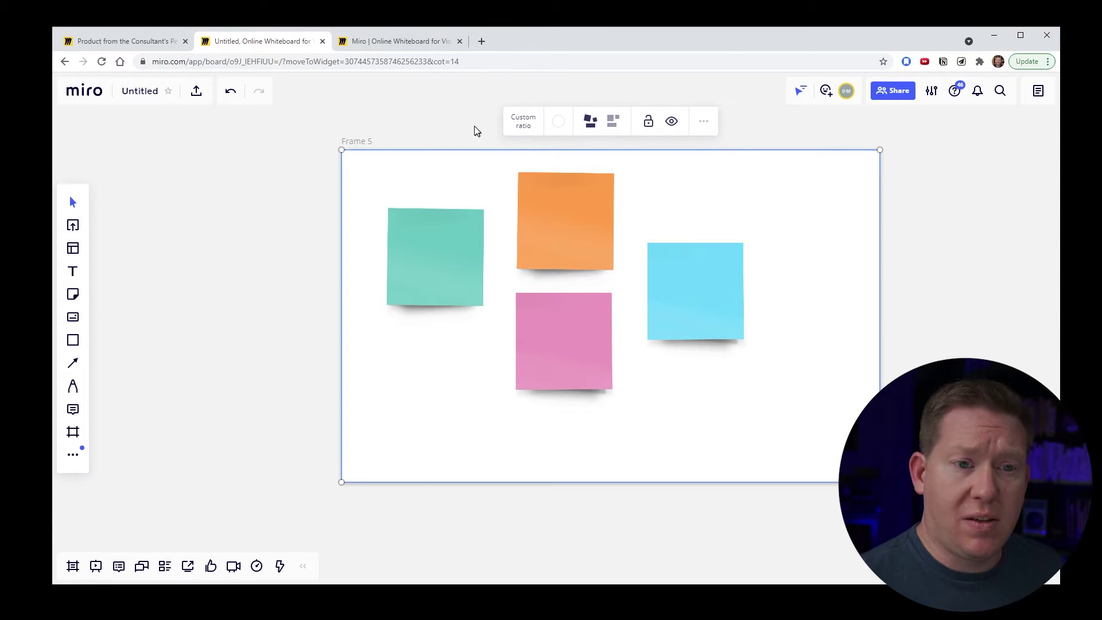
click(472, 127)
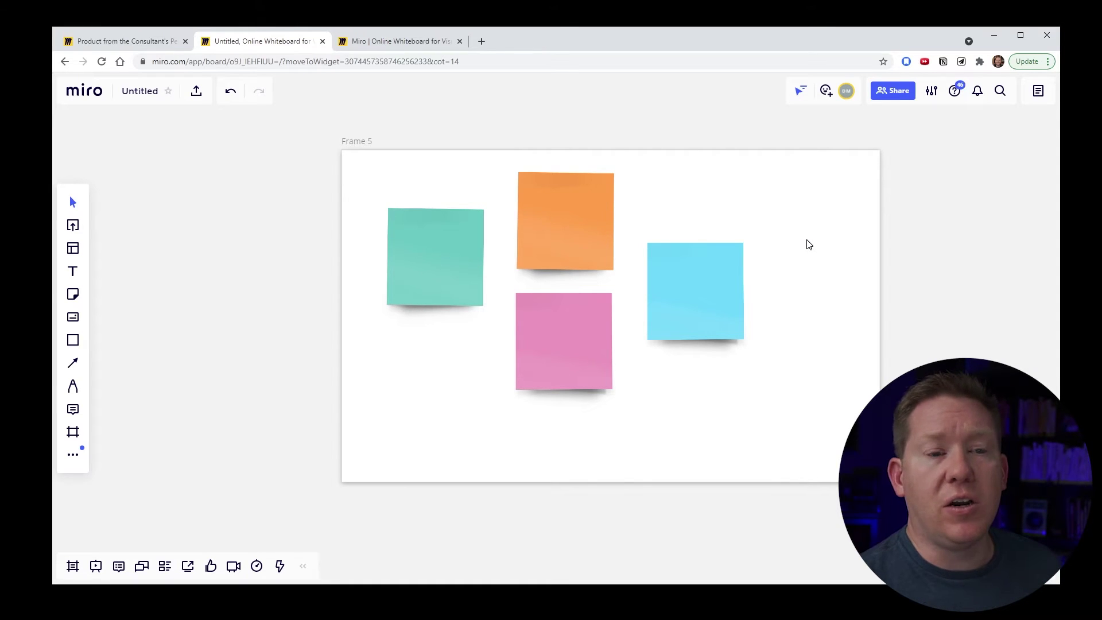
Switch the frame containing the four sticky notes to the grid layout.
scroll(781, 270, down, 5)
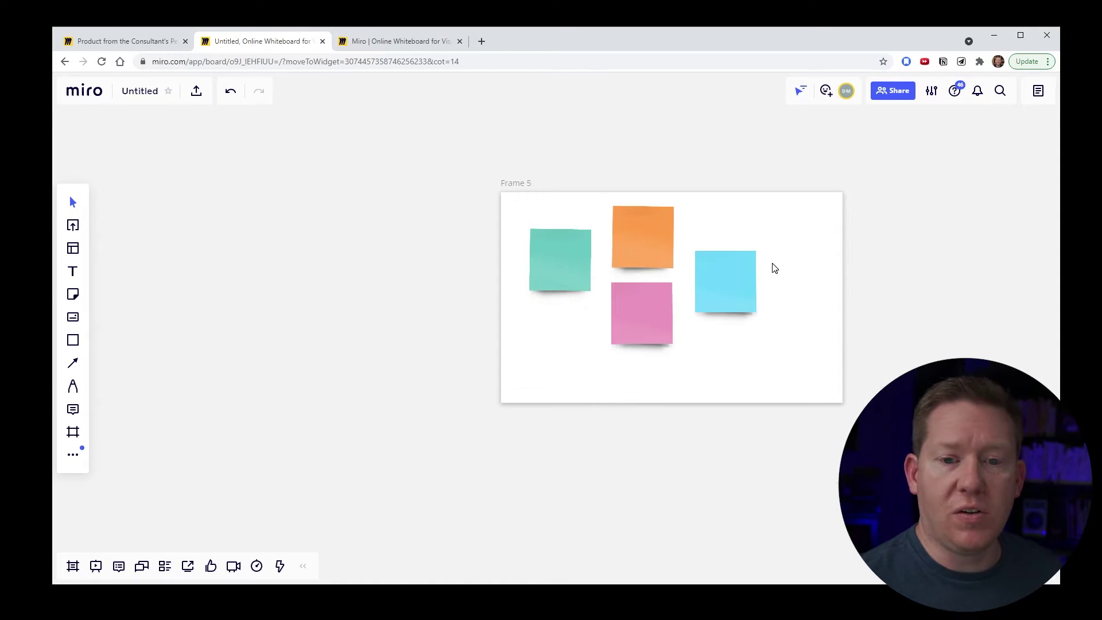
scroll(807, 310, up, 4)
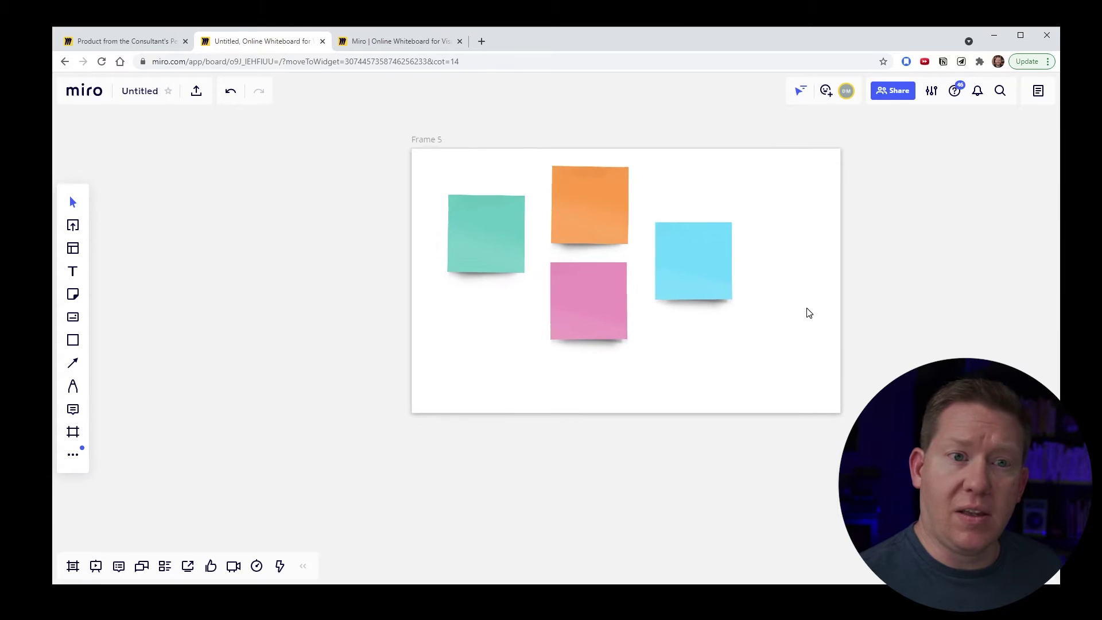
drag(899, 265, 845, 293)
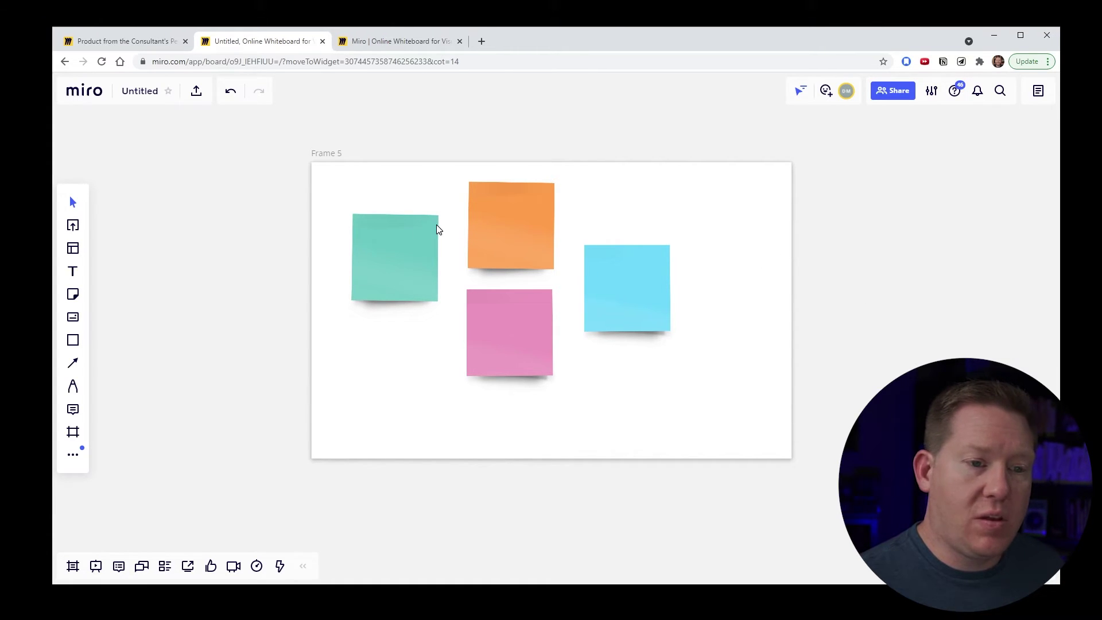
click(333, 153)
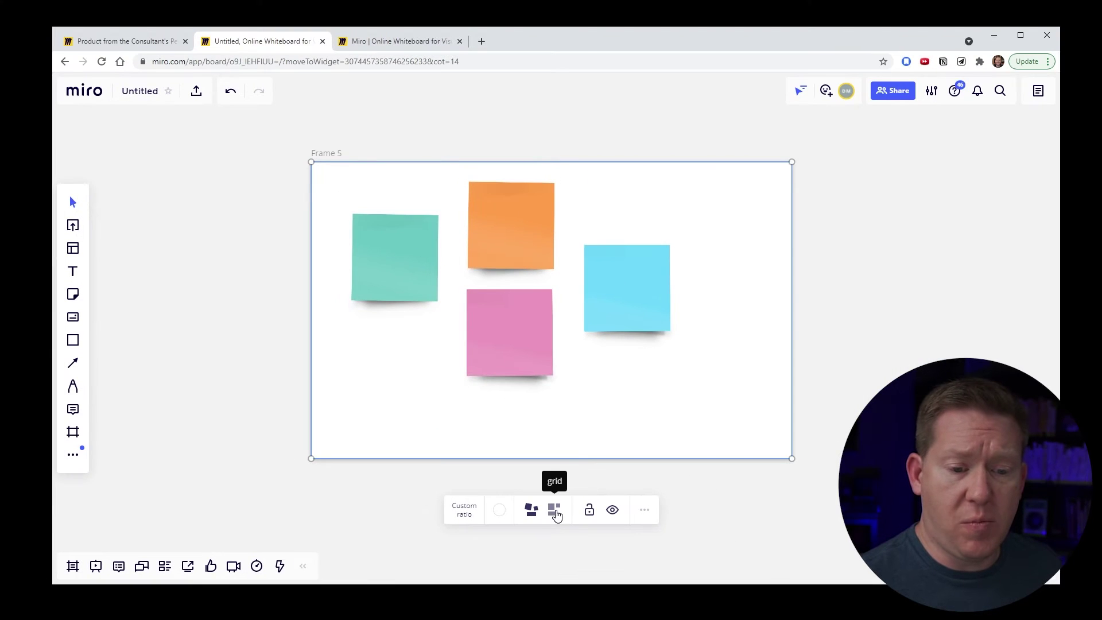
click(555, 510)
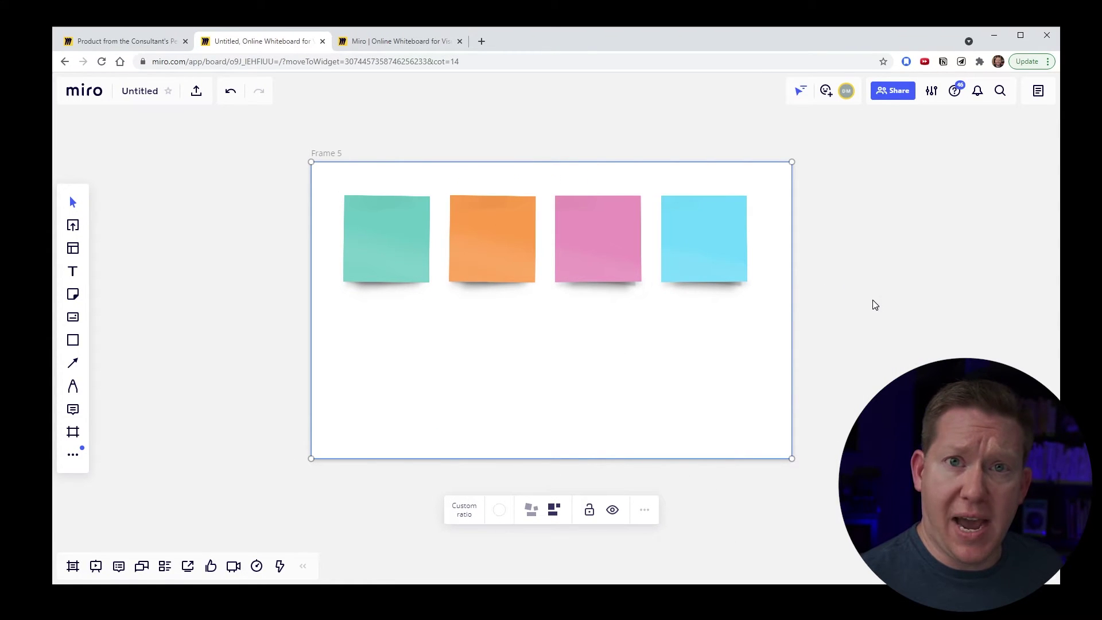
click(857, 269)
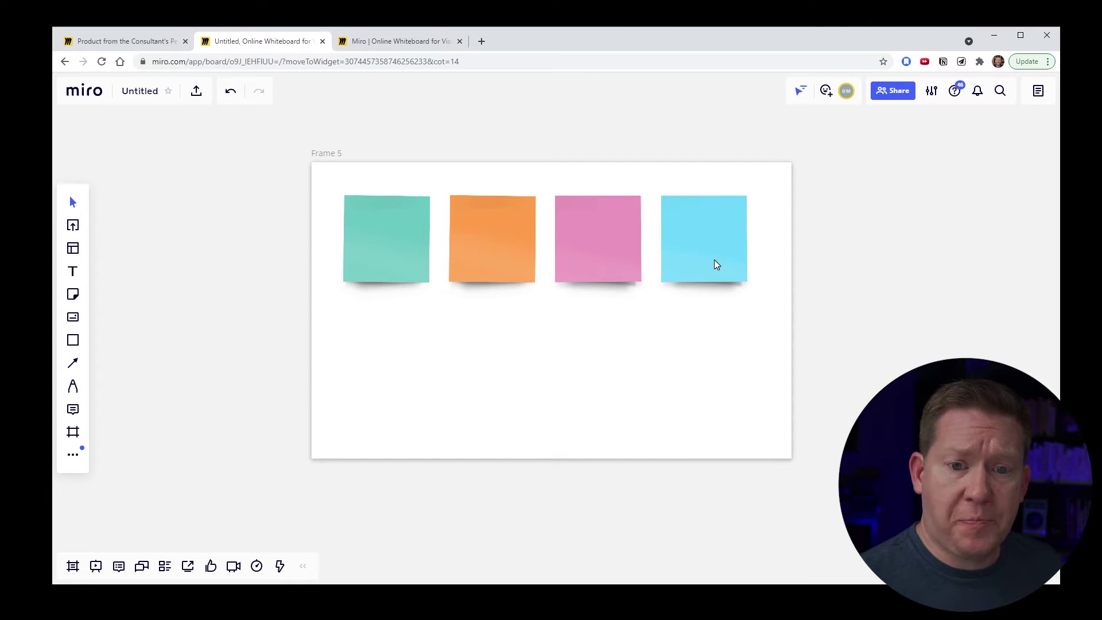
Duplicate the pink and blue sticky notes and place the copies outside the frame, to its right.
click(669, 271)
drag(691, 273, 976, 300)
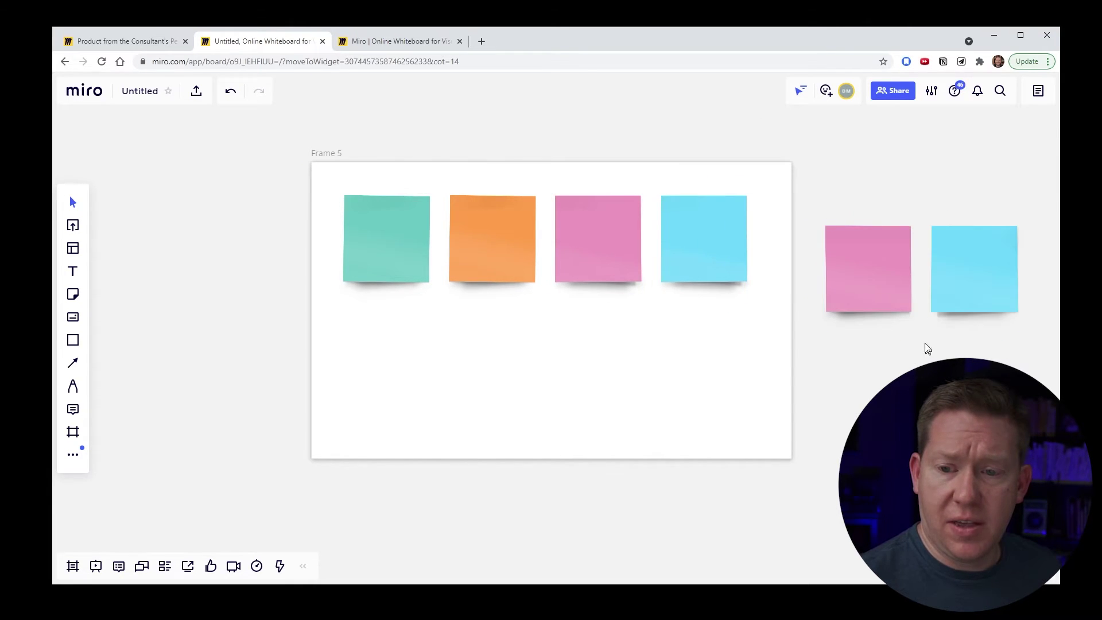
Move the pink and blue copies from outside the frame into the second row of its grid.
drag(891, 246, 913, 167)
drag(959, 280, 760, 356)
drag(856, 214, 656, 373)
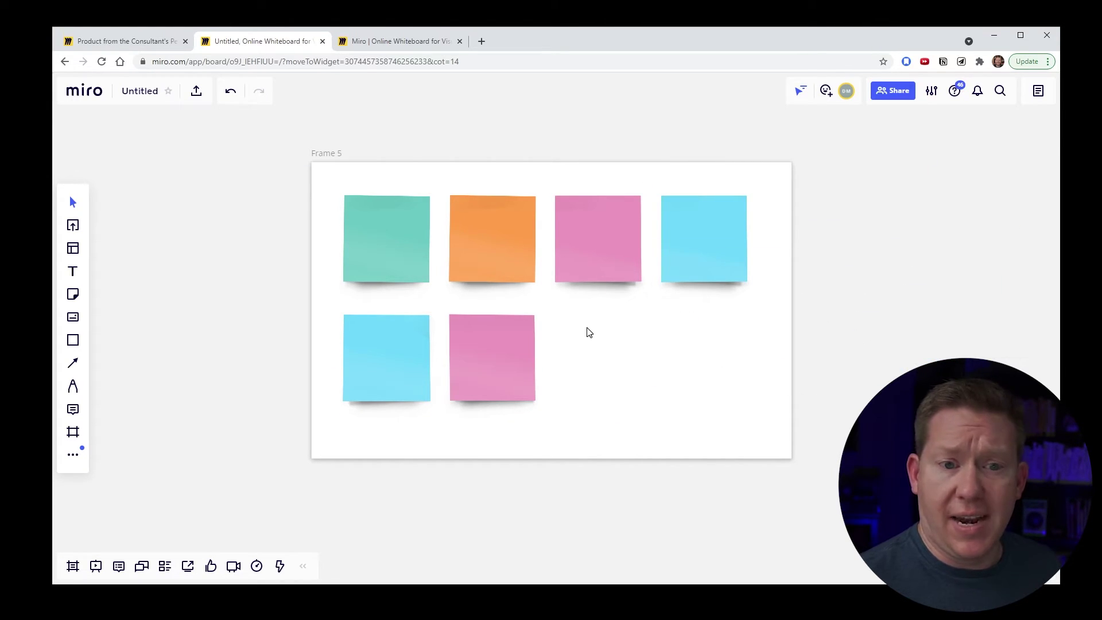
Switch the frame from grid to free-form layout and shift the lower pink, lower blue and orange sticky notes out of alignment.
click(334, 160)
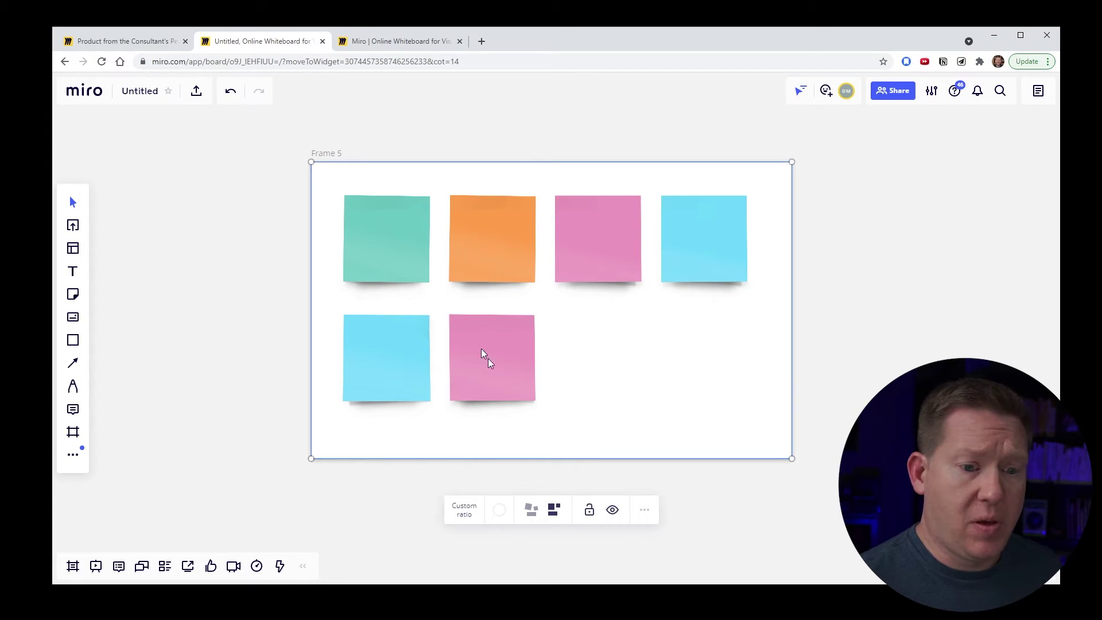
click(537, 517)
drag(508, 391, 673, 372)
drag(394, 357, 458, 391)
mouse_move(469, 271)
mouse_down()
mouse_move(484, 298)
mouse_move(464, 288)
mouse_up()
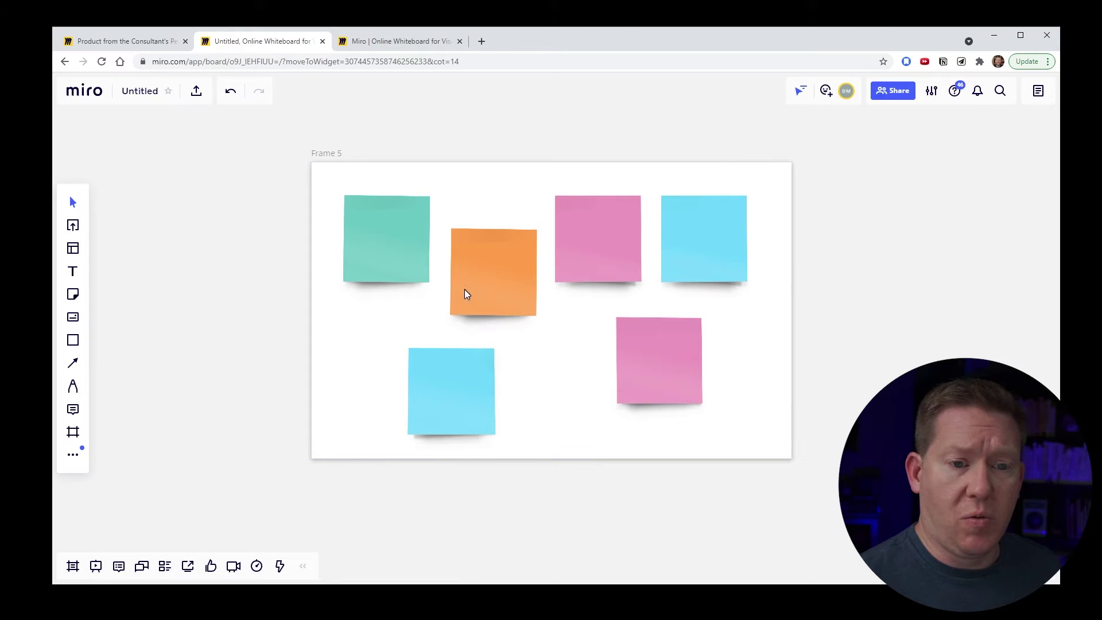
Take the upper blue sticky note out of the frame to its right, repositioning the frame before and after.
scroll(849, 299, down, 1)
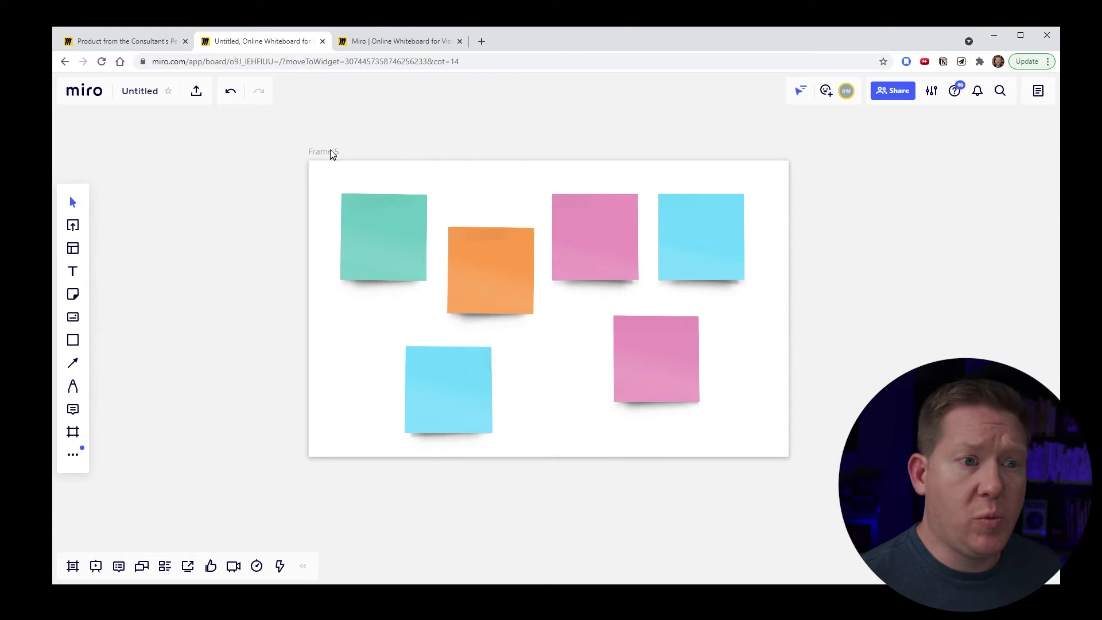
mouse_move(322, 152)
mouse_down()
mouse_move(339, 157)
mouse_move(291, 176)
mouse_move(406, 180)
mouse_move(354, 119)
mouse_move(416, 231)
mouse_move(385, 135)
mouse_move(369, 135)
mouse_move(342, 214)
mouse_move(316, 174)
mouse_move(352, 152)
mouse_move(339, 140)
mouse_up()
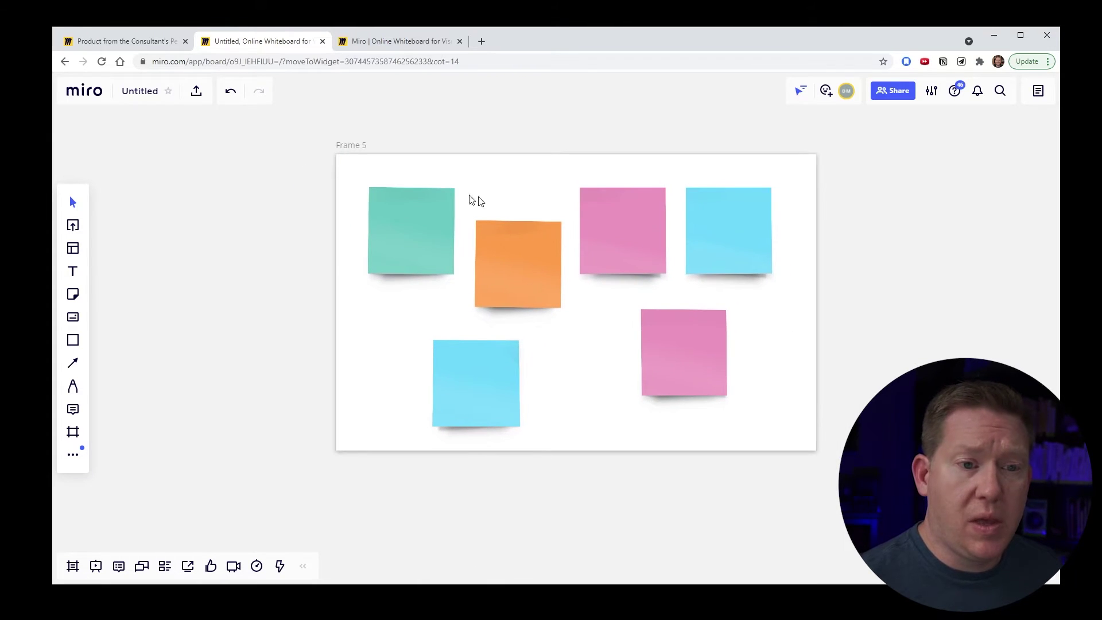
click(730, 245)
drag(731, 245, 872, 292)
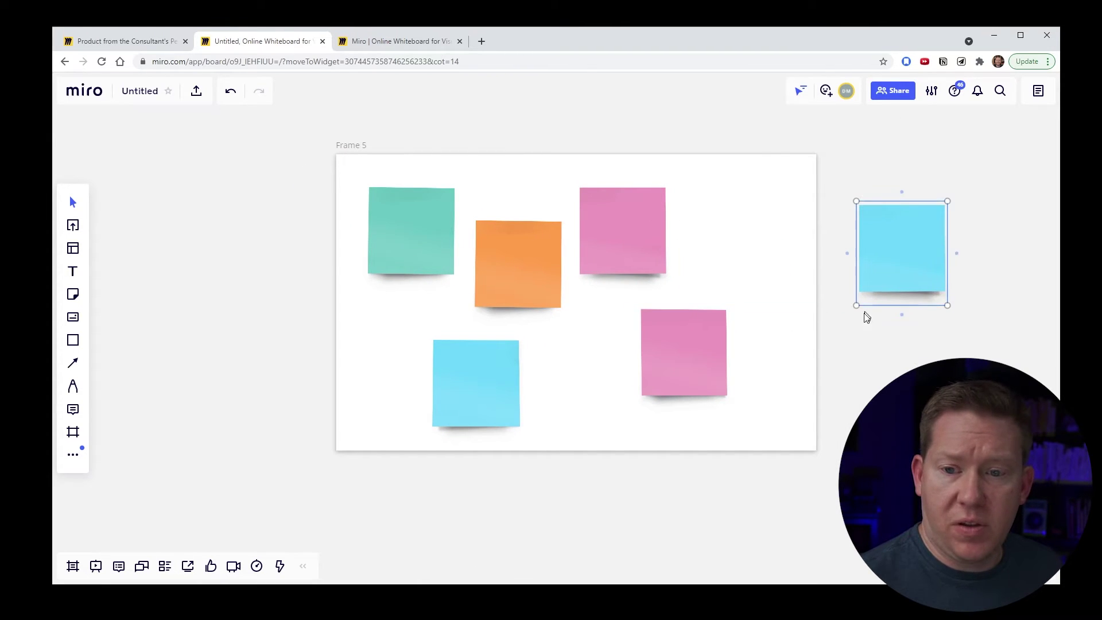
drag(347, 153, 322, 149)
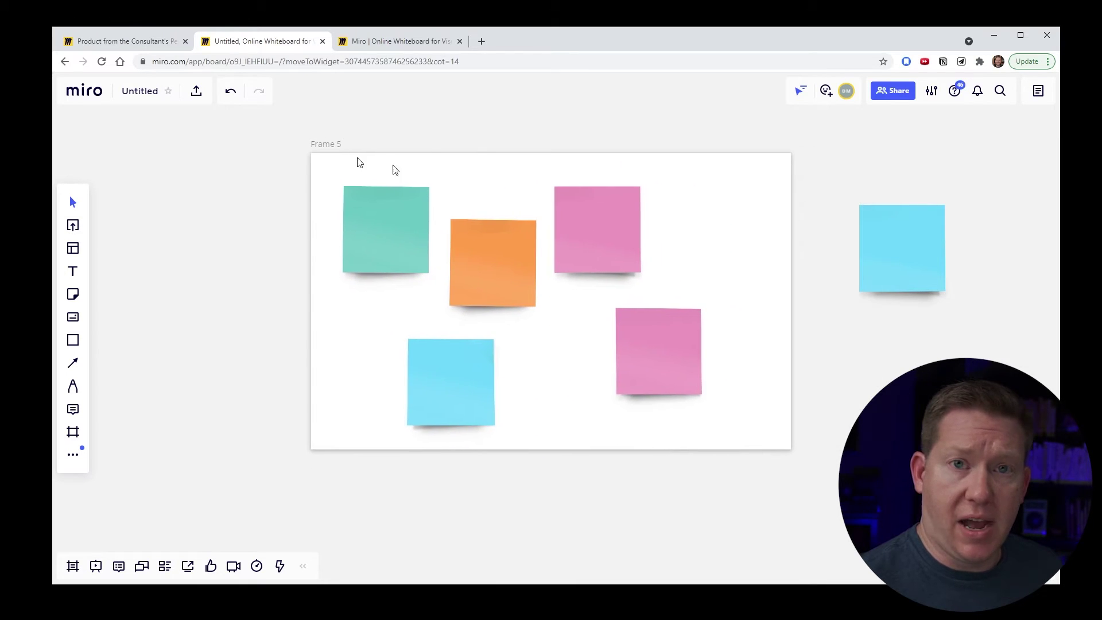
Return the blue sticky note to the upper-right area of the frame and shift the frame with all its notes to the right.
click(917, 272)
drag(916, 273, 713, 228)
drag(350, 146, 394, 157)
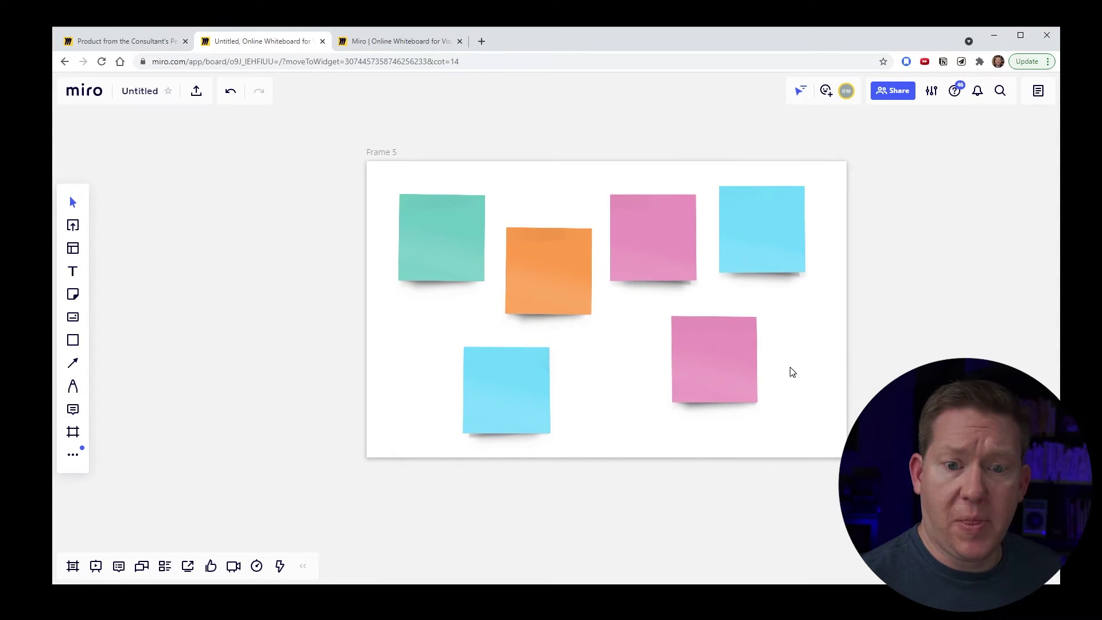
Move the lower pink sticky note slightly down and to the right within the frame.
click(739, 373)
drag(696, 369, 731, 387)
click(525, 129)
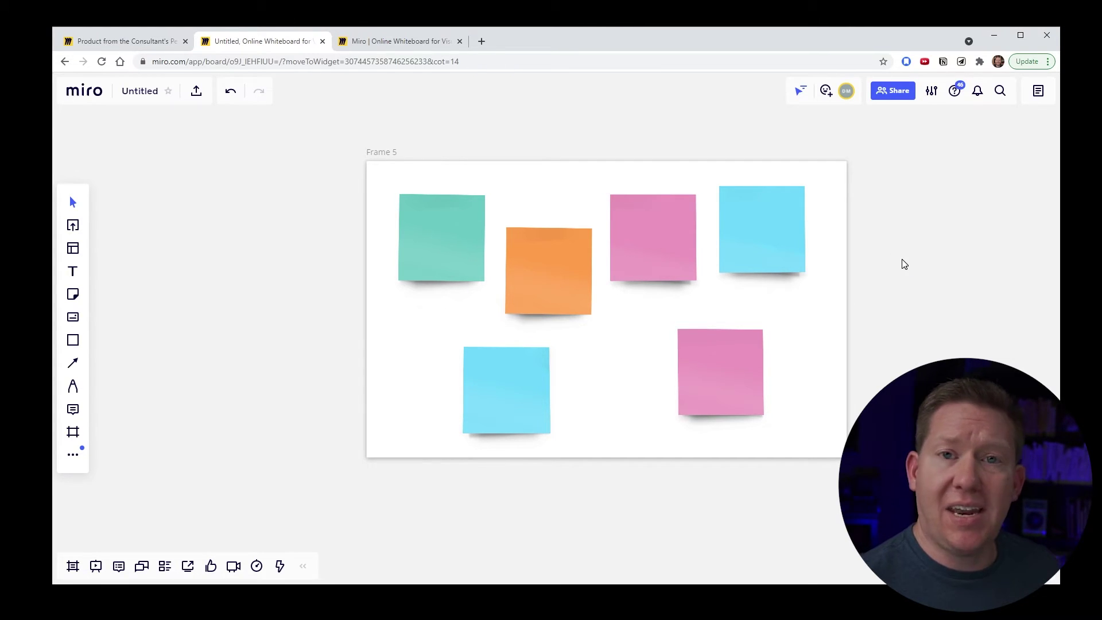
Place the lower pink sticky note outside the frame, widen the frame rightward to enclose it, and shift the frame left.
drag(725, 387, 937, 381)
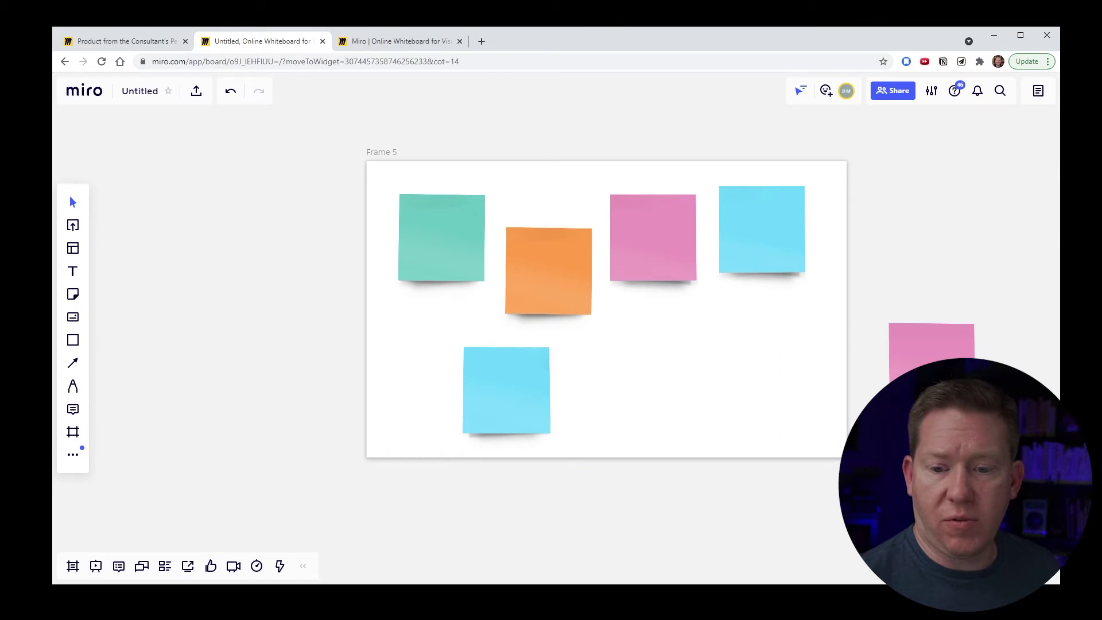
drag(847, 457, 981, 466)
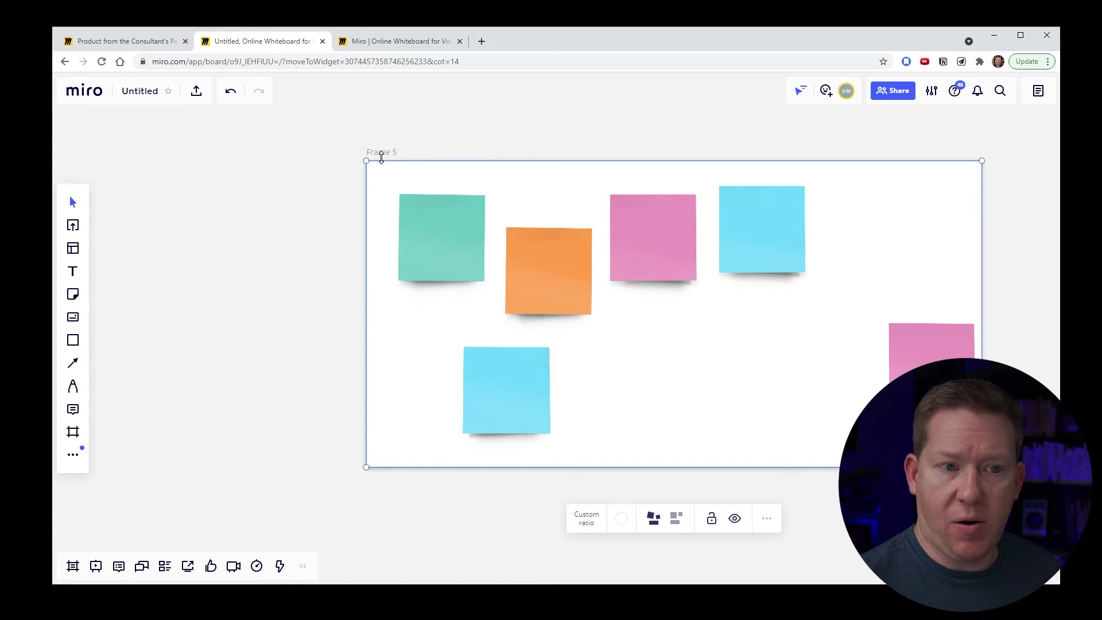
mouse_move(349, 155)
mouse_down()
mouse_move(396, 148)
mouse_move(344, 147)
mouse_move(343, 162)
mouse_up()
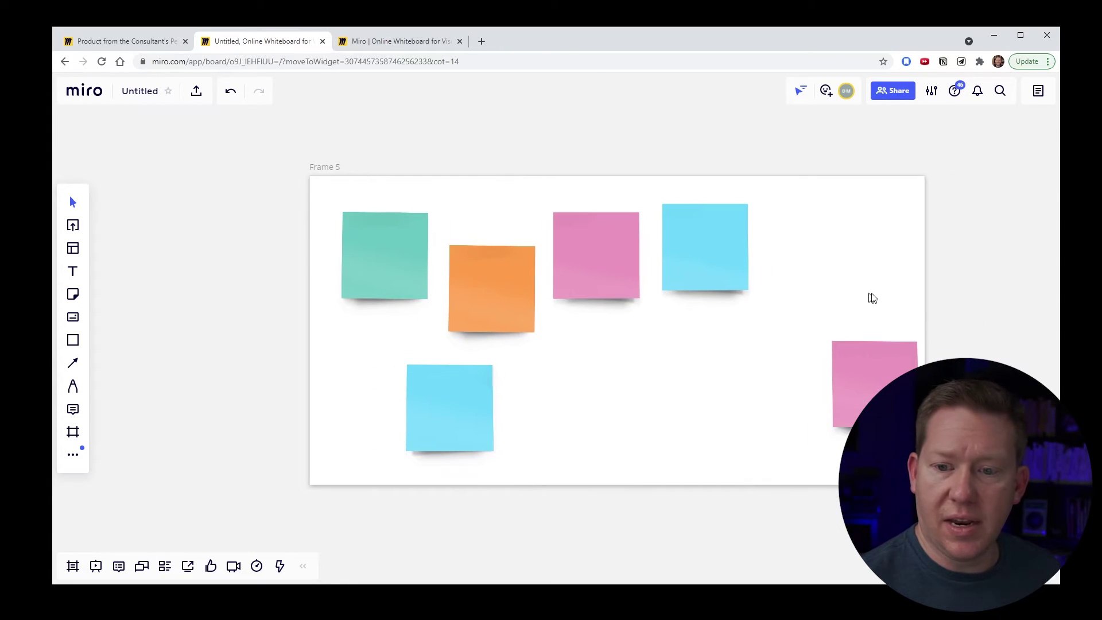
Narrow the frame from its right edge to exclude the lower pink sticky note, and shift the frame slightly.
click(926, 319)
drag(927, 324, 784, 329)
drag(342, 163, 322, 172)
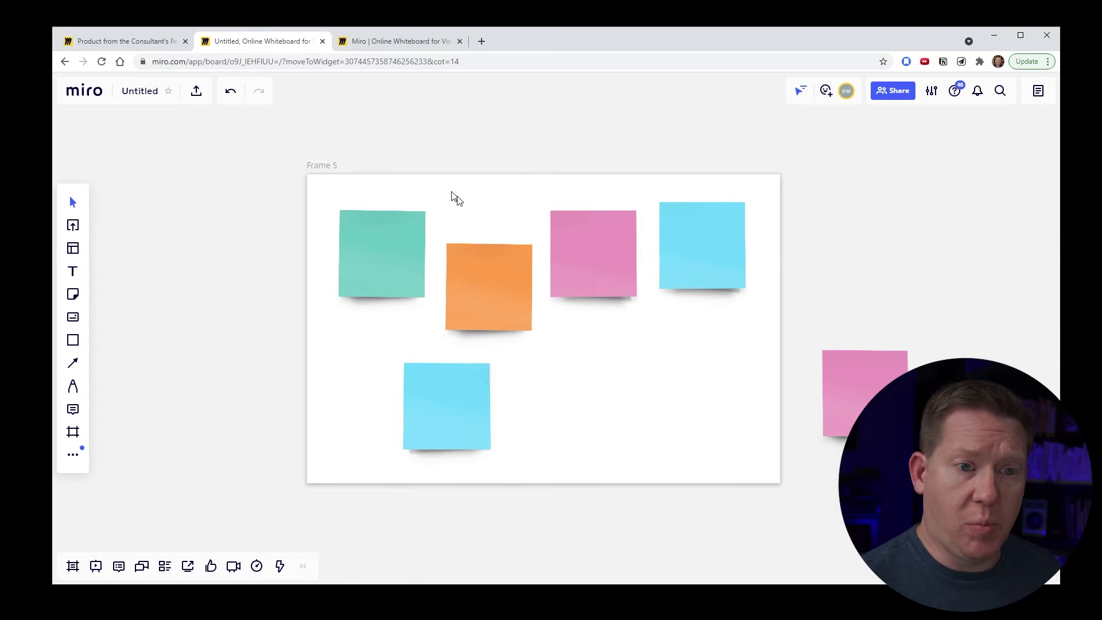
Bring the pink sticky note back into the frame's lower row and move the frame with all six notes slightly right.
click(825, 404)
drag(825, 404, 583, 411)
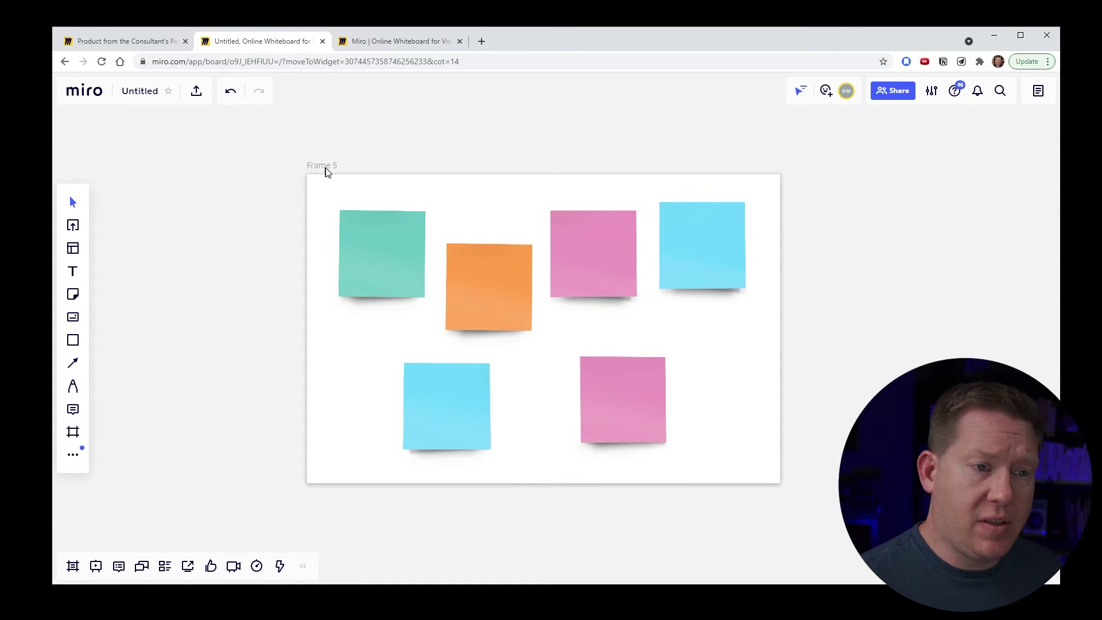
drag(325, 171, 362, 179)
Extend the sticky-note frame slightly upward and change its ratio to 16:9.
click(355, 176)
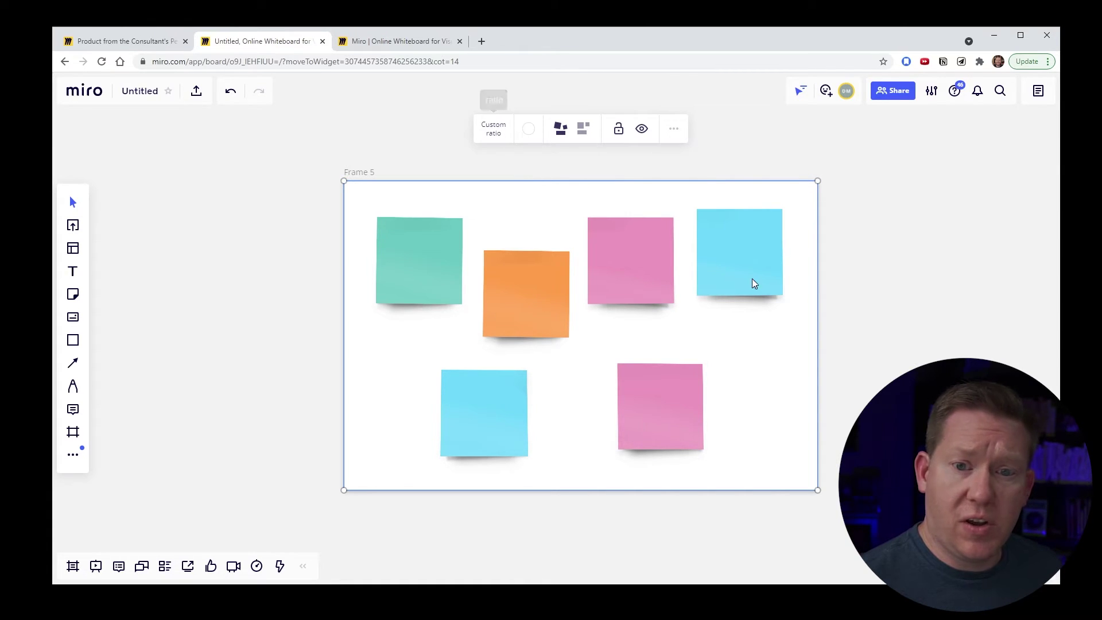
mouse_move(816, 181)
mouse_down()
mouse_move(691, 194)
mouse_move(807, 209)
mouse_move(686, 152)
mouse_move(820, 187)
mouse_move(813, 171)
mouse_up()
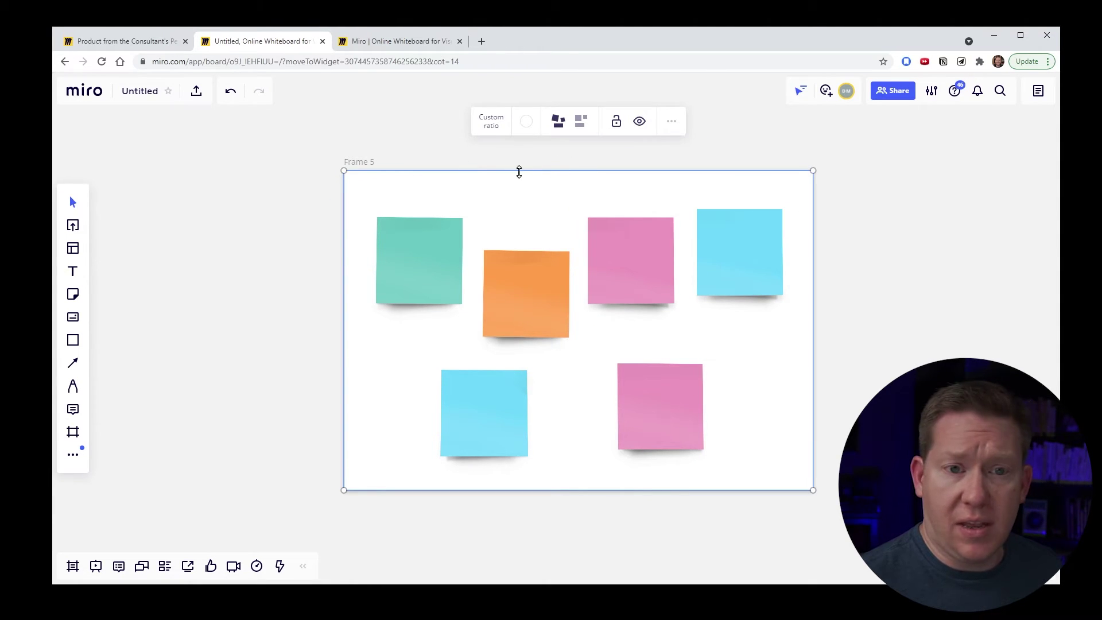
click(496, 132)
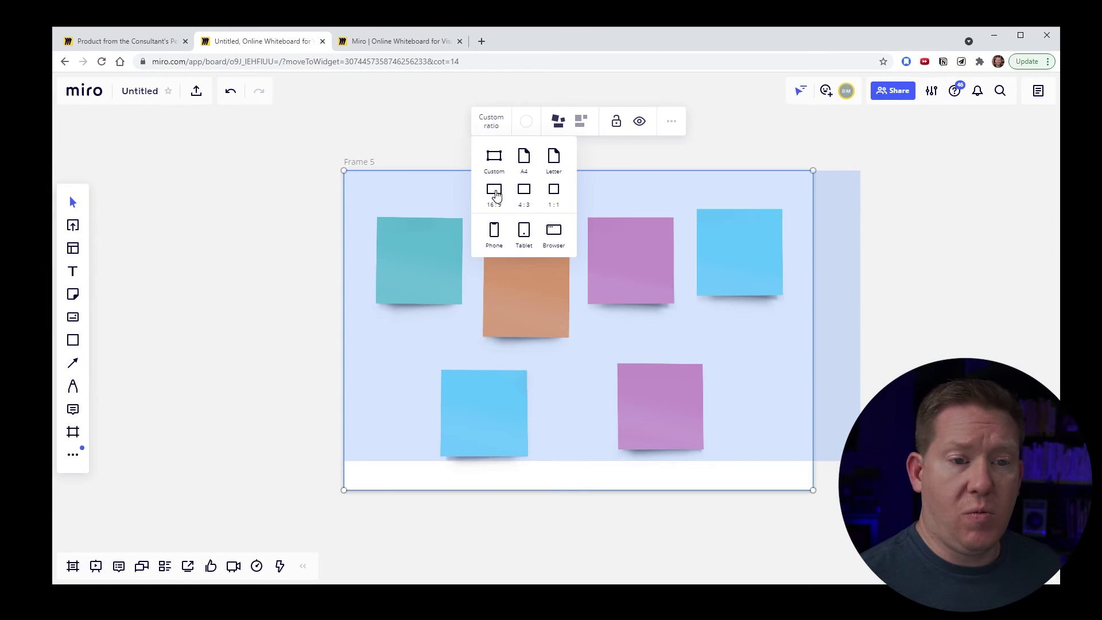
click(495, 192)
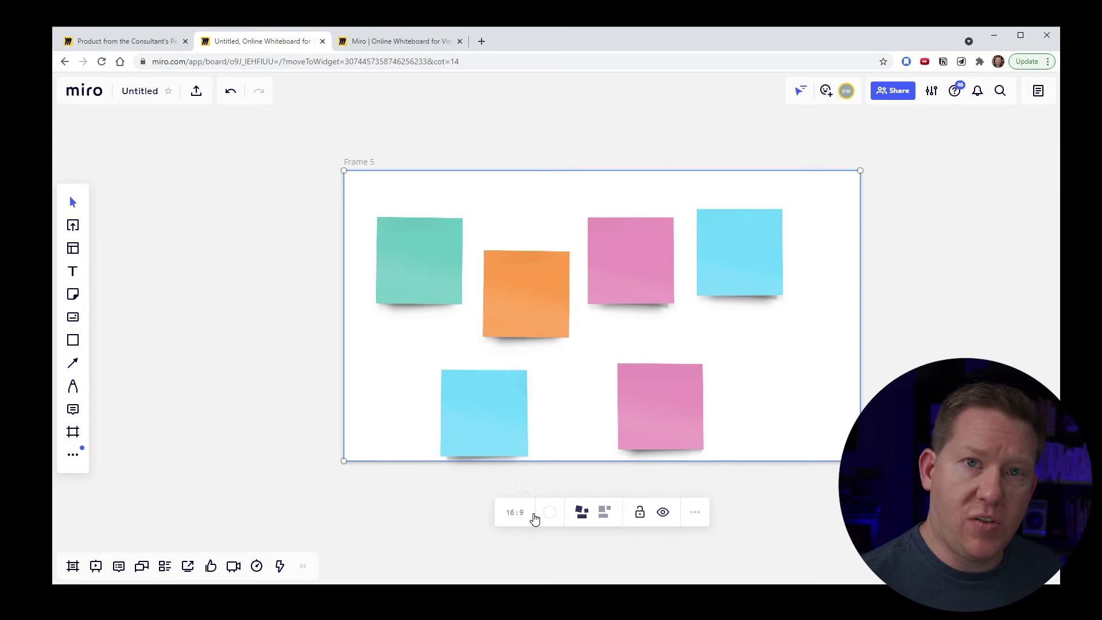
Enlarge the 16:9 frame proportionally from its lower-right corner to leave more room below the sticky notes.
click(837, 461)
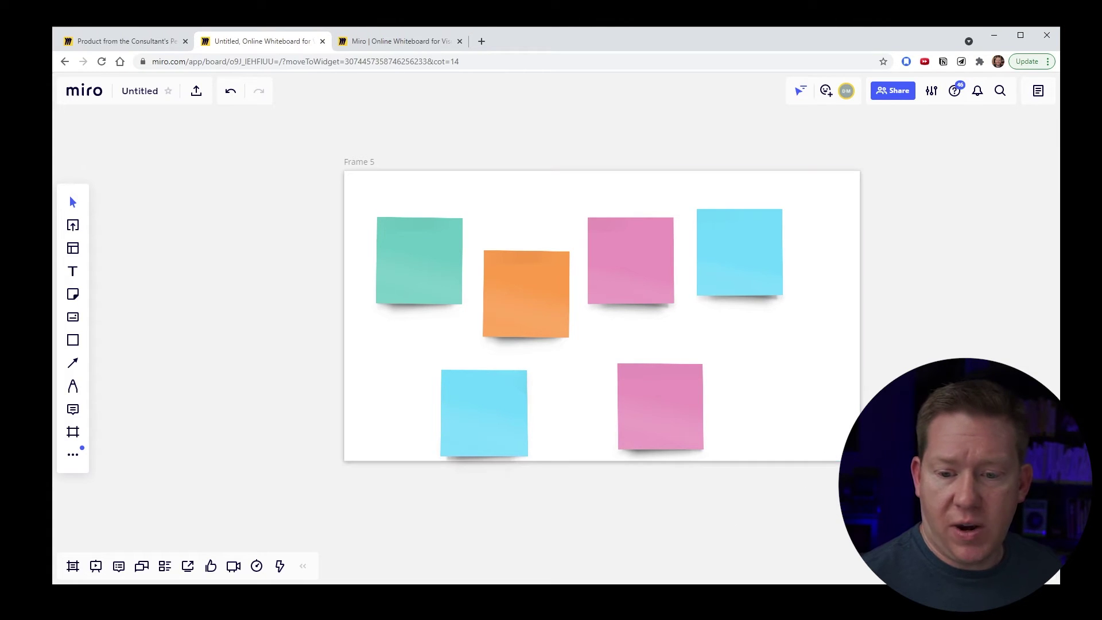
click(844, 461)
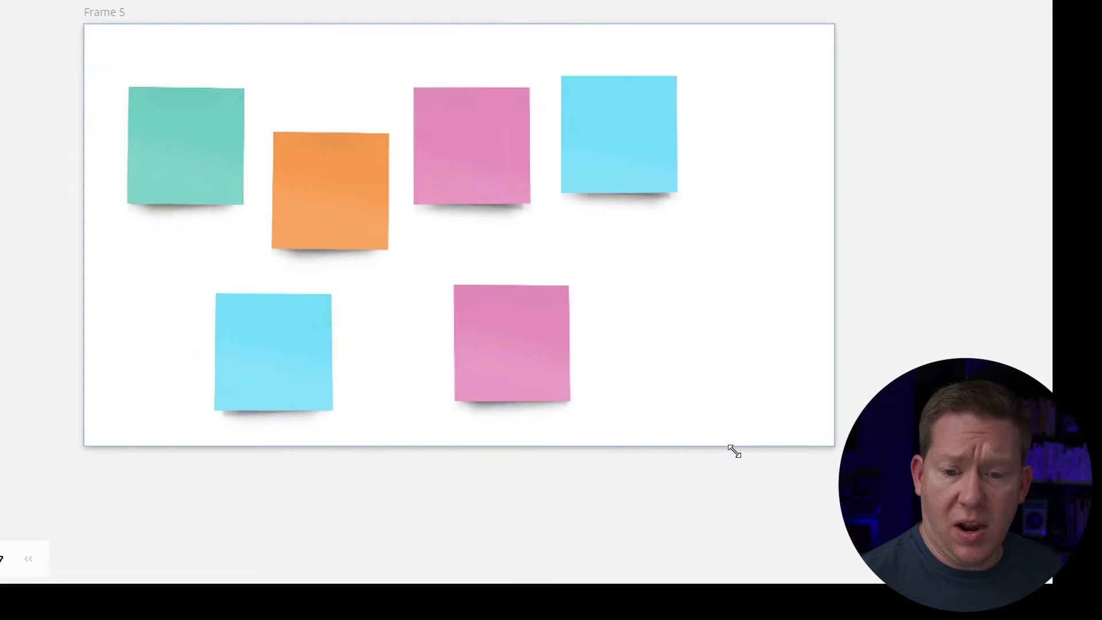
drag(468, 330, 581, 430)
mouse_move(838, 510)
mouse_down()
mouse_move(656, 477)
mouse_move(664, 455)
mouse_move(836, 509)
mouse_up()
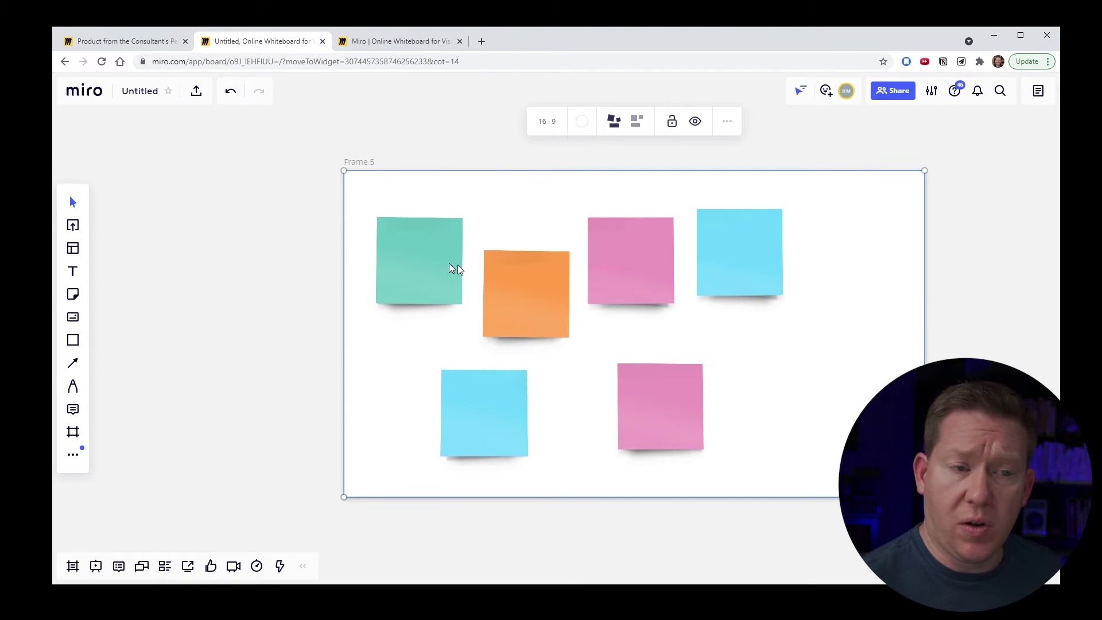
Change the frame's ratio to 4:3 and then to Custom.
click(550, 128)
click(581, 202)
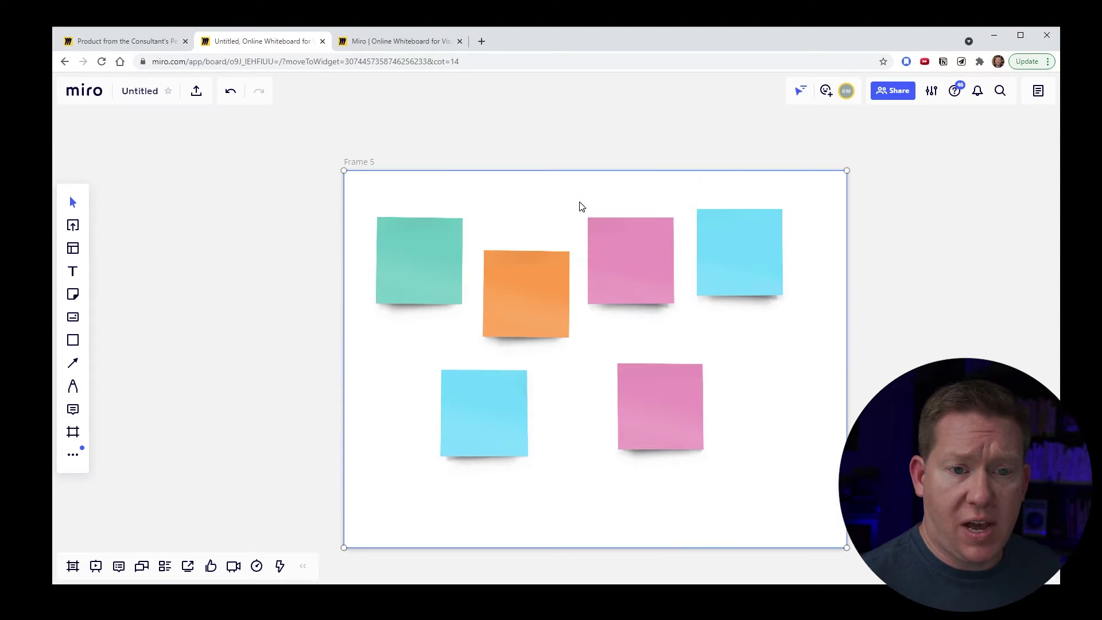
click(509, 127)
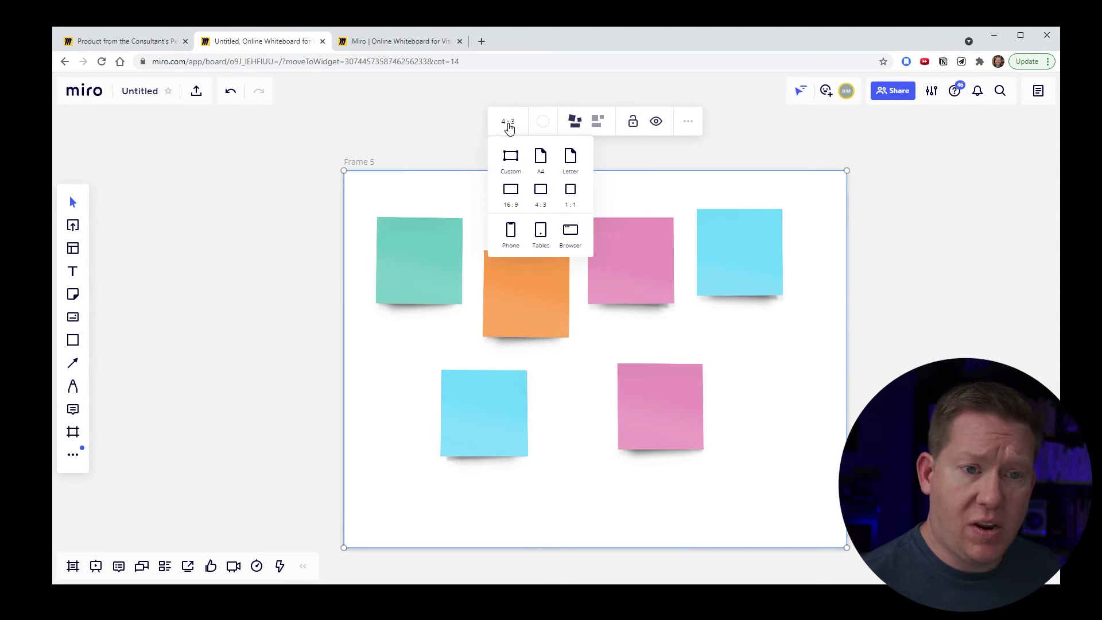
click(517, 164)
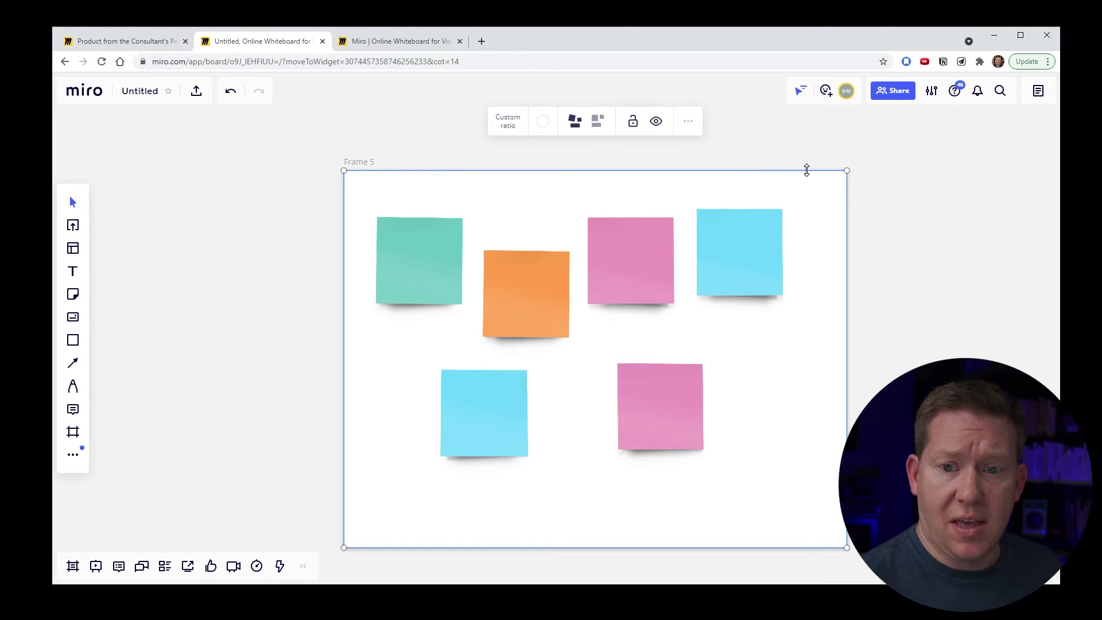
Resize the custom-ratio frame freely from its upper-right corner, making it slightly narrower and taller, and shift it up and left.
drag(850, 184, 829, 173)
click(379, 164)
scroll(377, 148, down, 1)
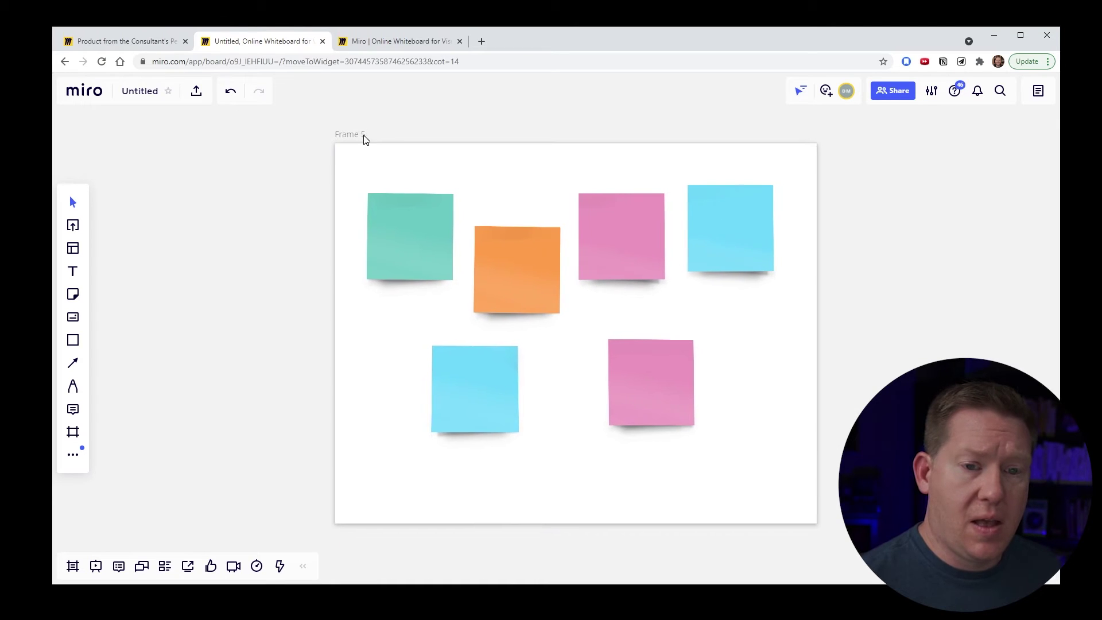
Add an empty Letter-size frame to the right of the sticky-note frame.
click(74, 434)
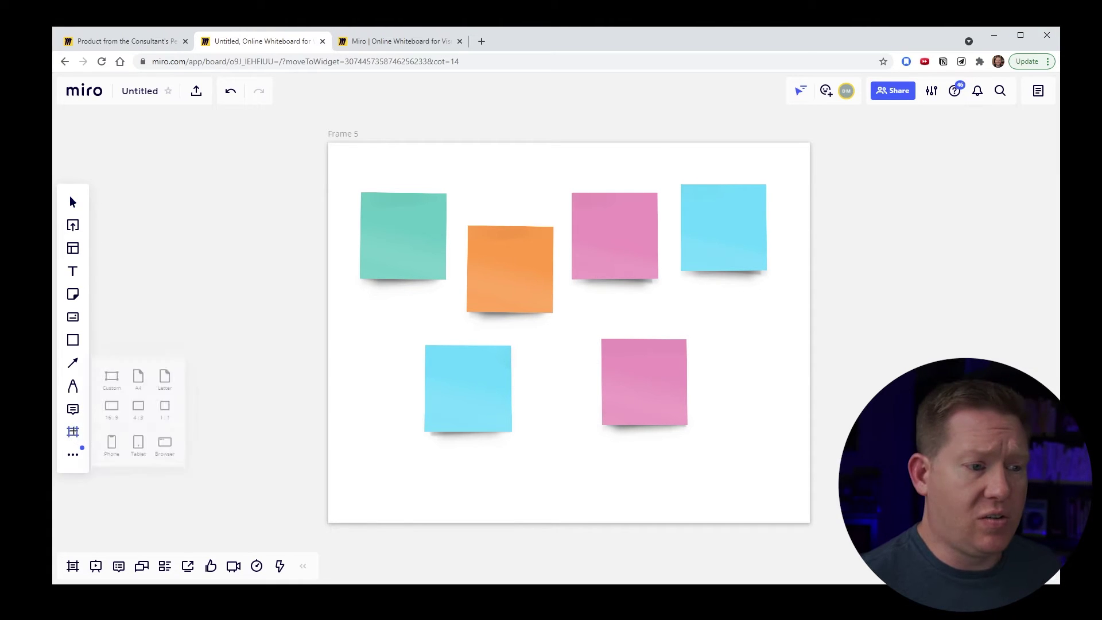
click(175, 378)
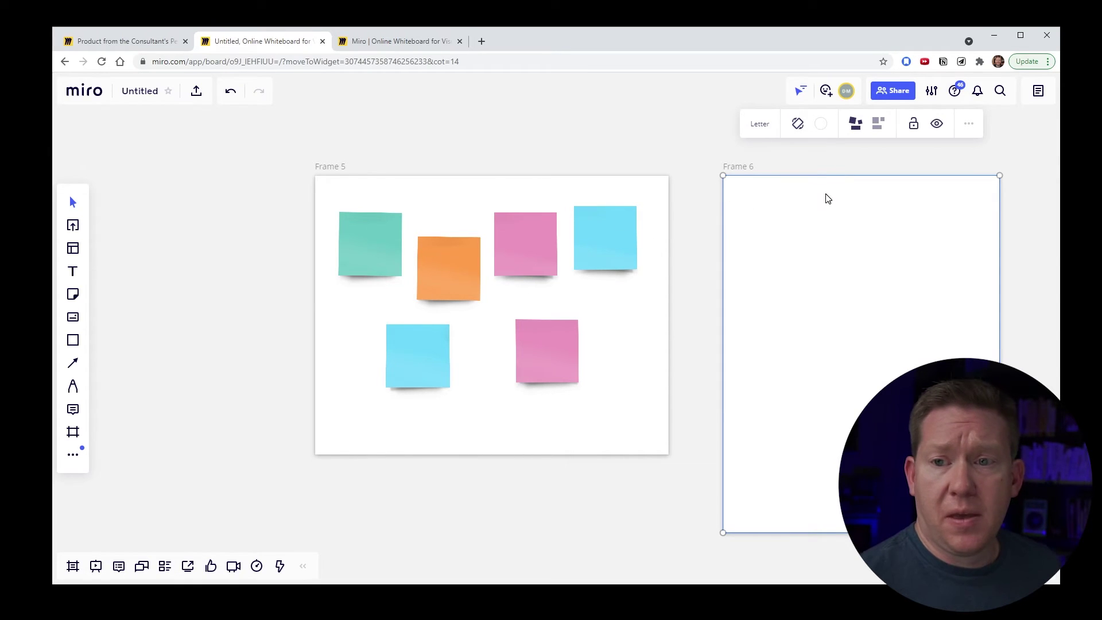
click(649, 147)
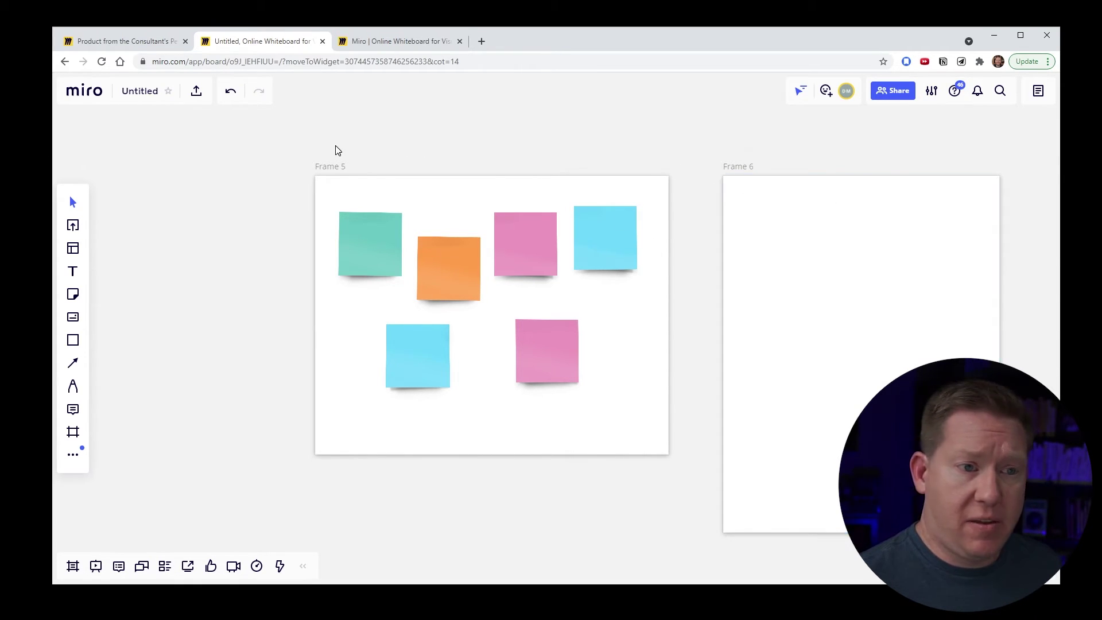
Hide the contents of the sticky-note frame and reveal them again.
click(331, 167)
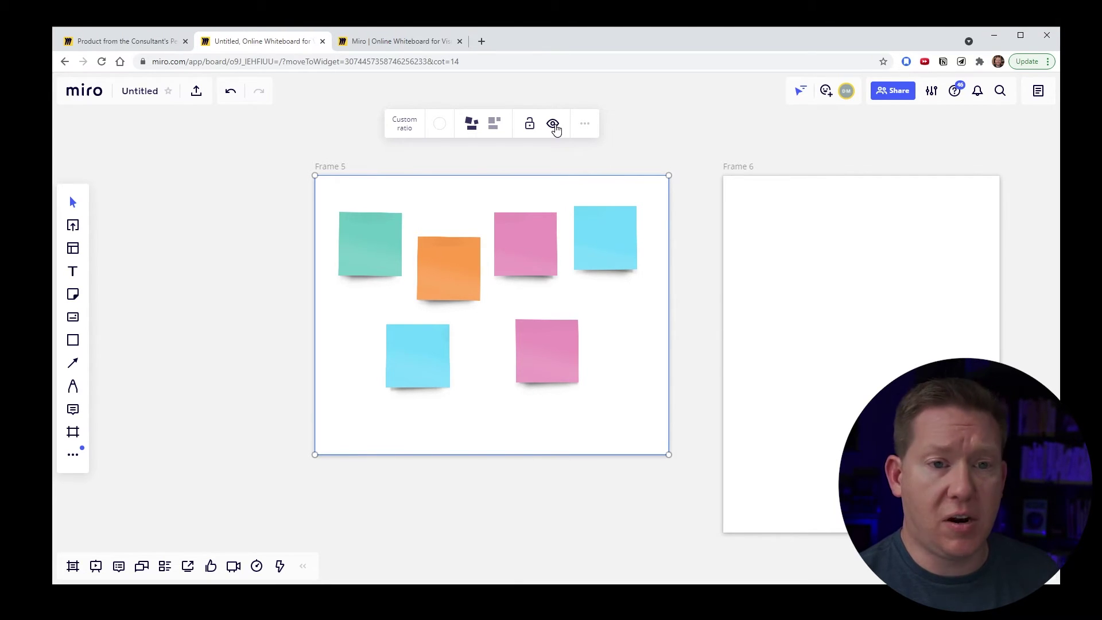
click(553, 125)
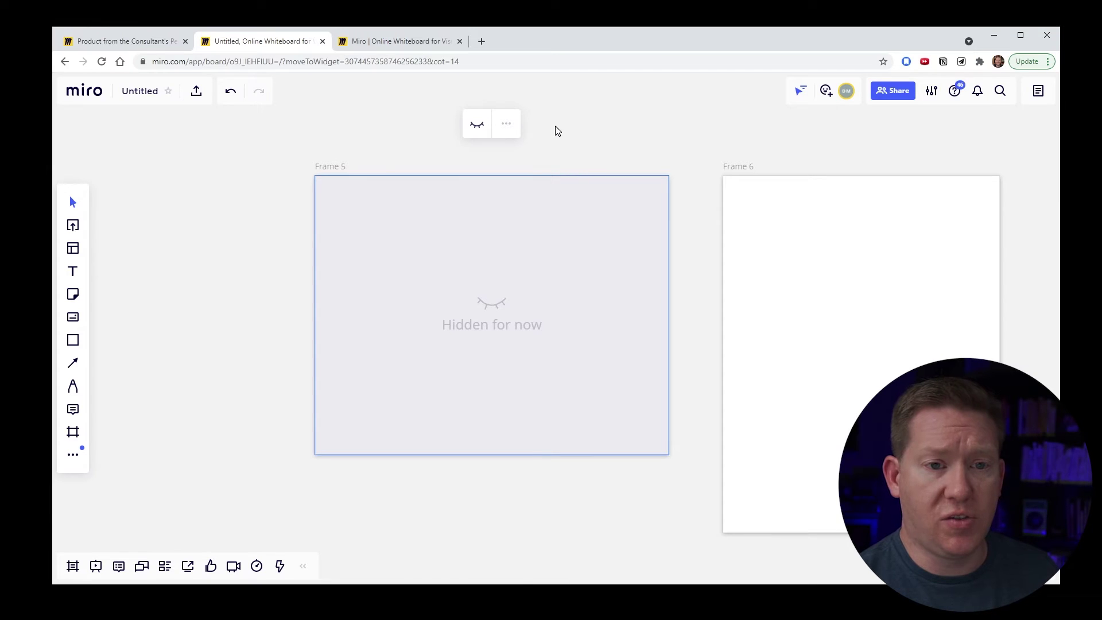
click(478, 127)
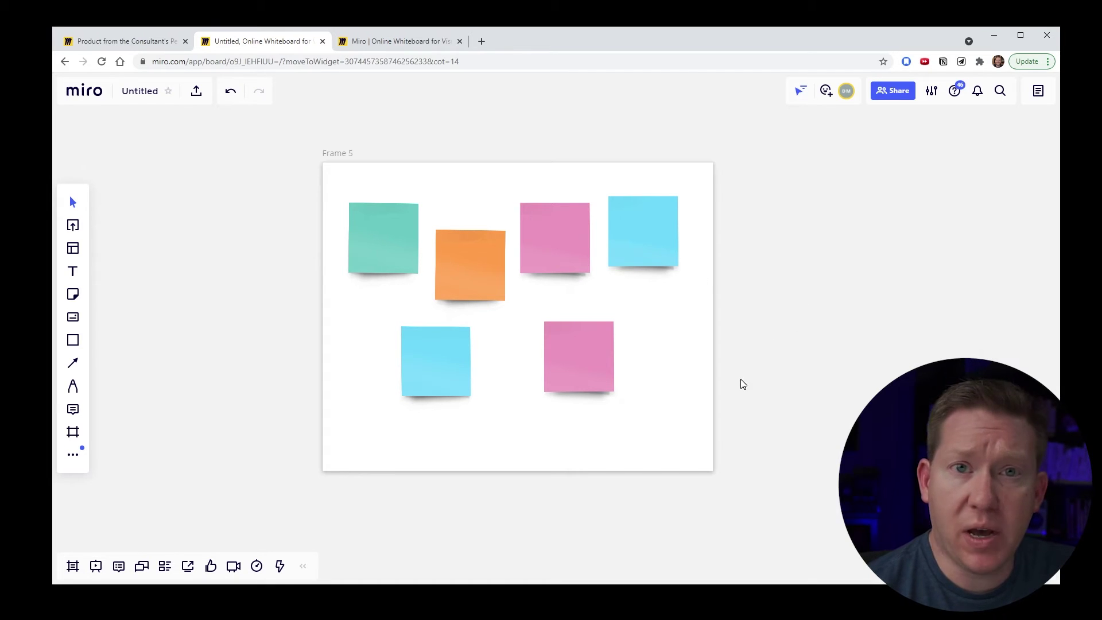
Locate the four numbered frames below the sticky-note frame and open the overview of all frames on the board.
scroll(741, 345, down, 5)
scroll(718, 312, down, 5)
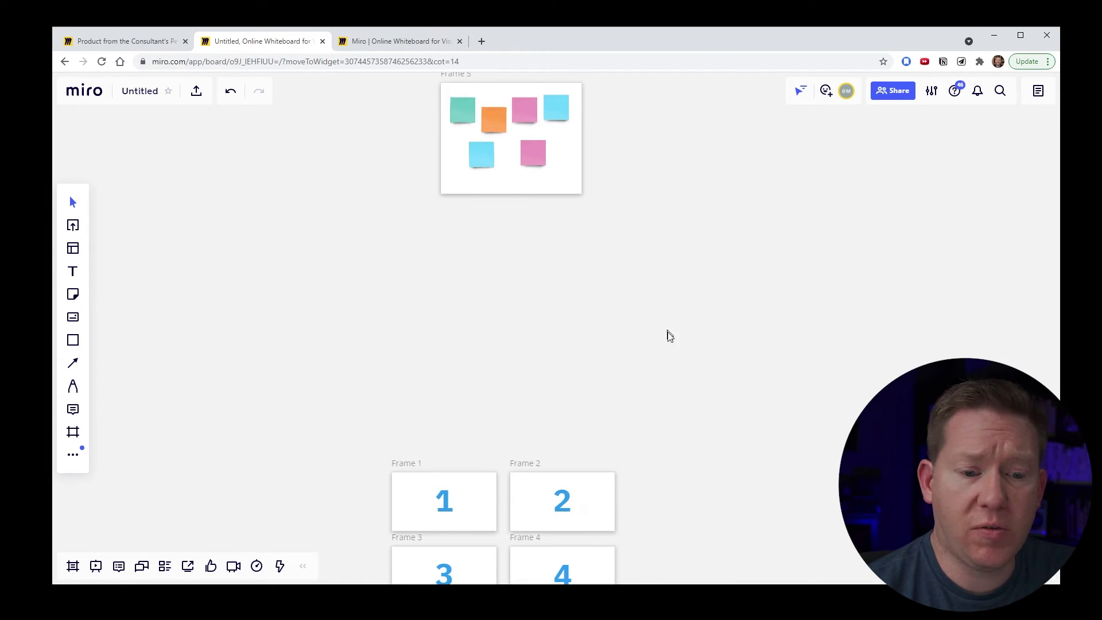
scroll(667, 324, down, 5)
scroll(631, 316, down, 4)
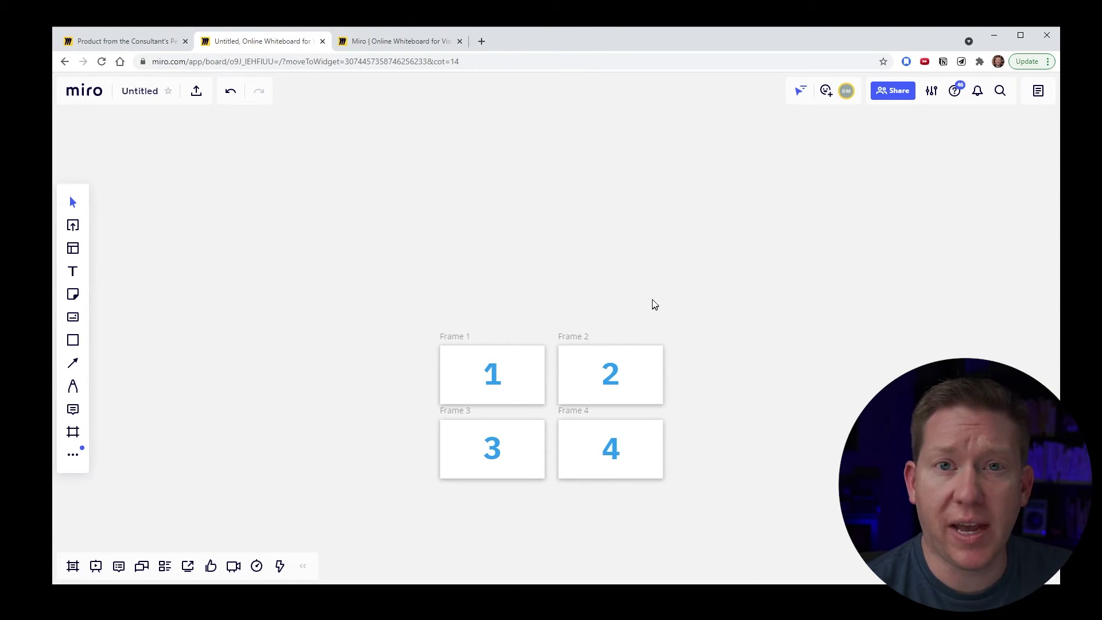
drag(657, 235, 647, 288)
scroll(672, 267, down, 2)
drag(696, 247, 675, 277)
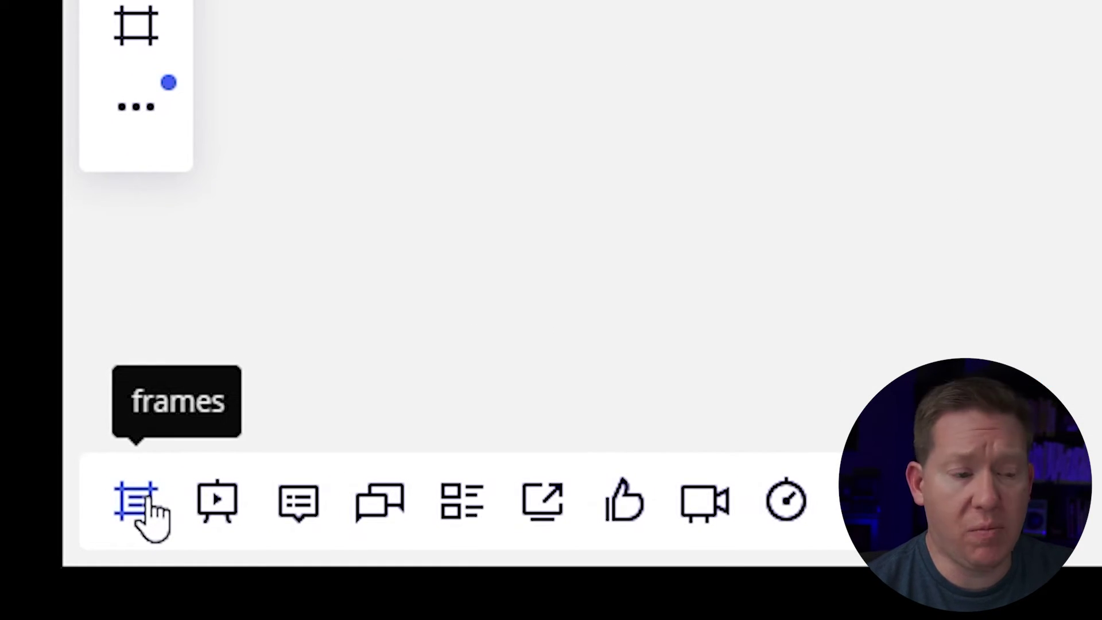
click(151, 502)
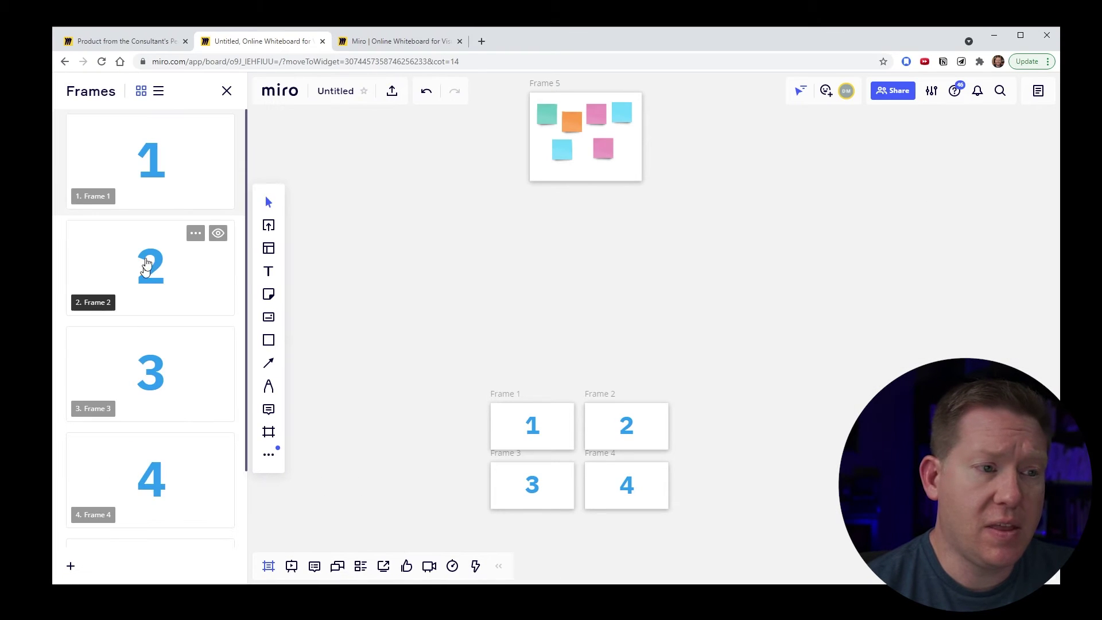
Browse the frame overview, jumping on the board to Frame 1, the sticky-note frame, Frame 4 and back to the sticky-note frame.
scroll(151, 308, down, 2)
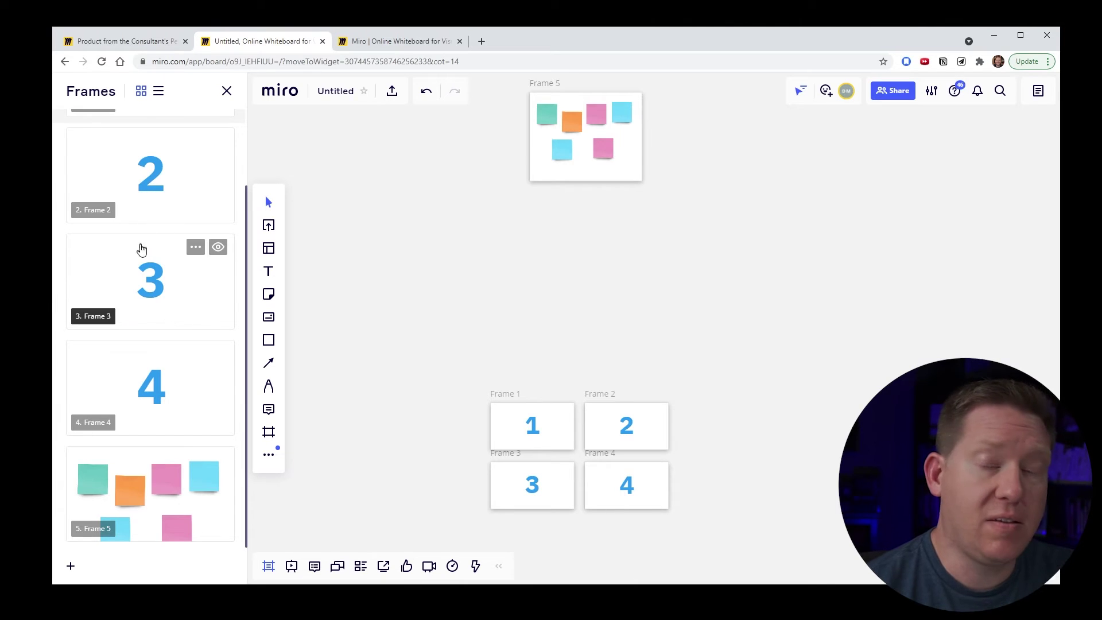
scroll(138, 253, up, 1)
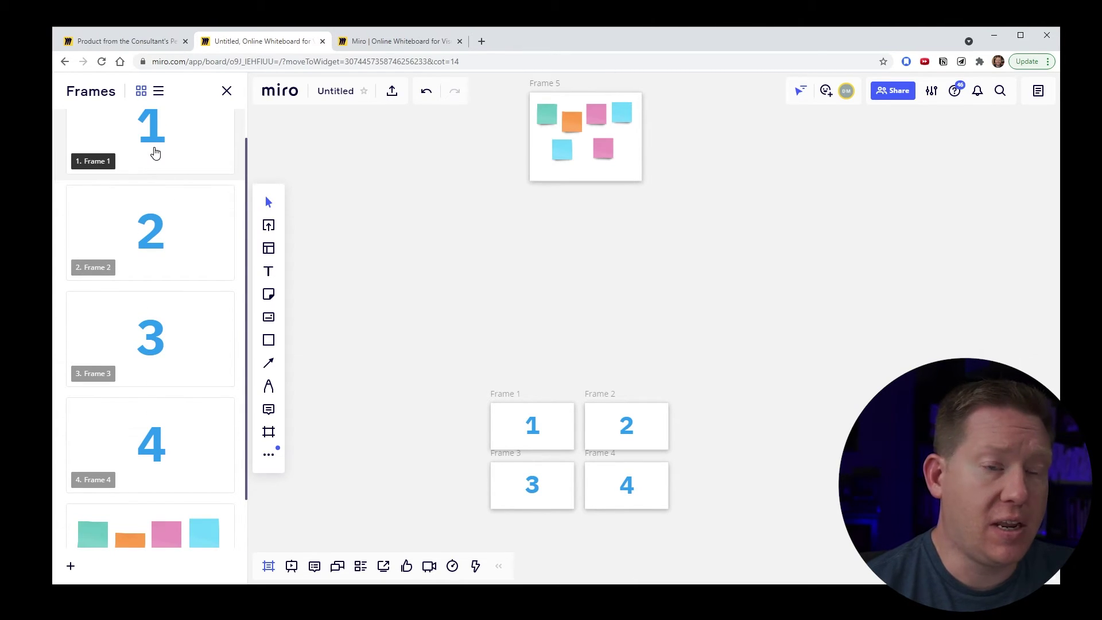
click(153, 155)
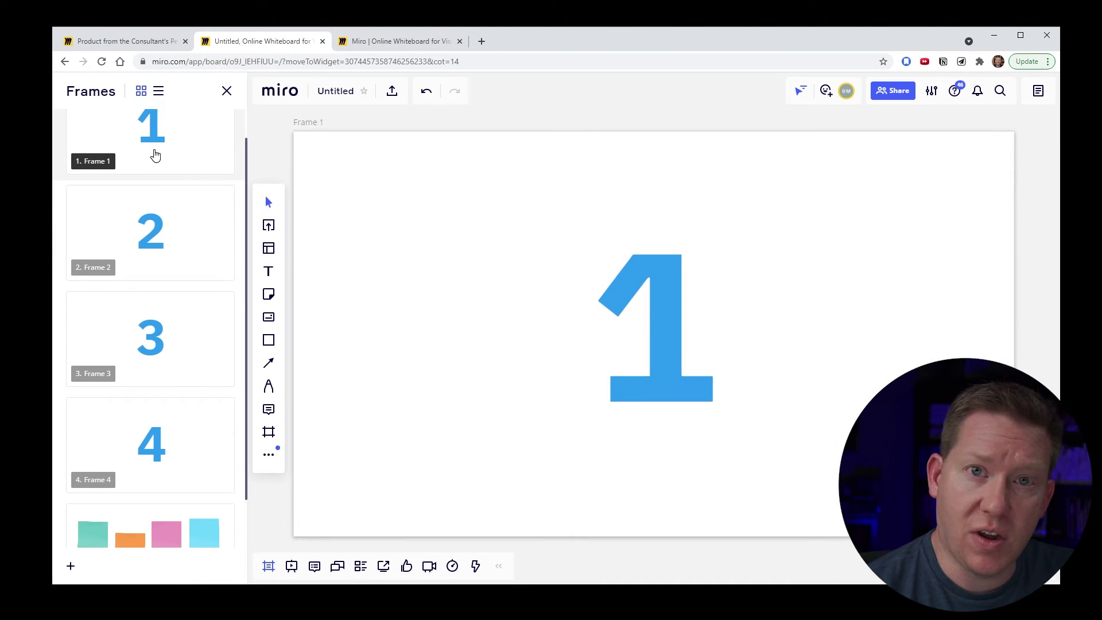
scroll(152, 401, down, 1)
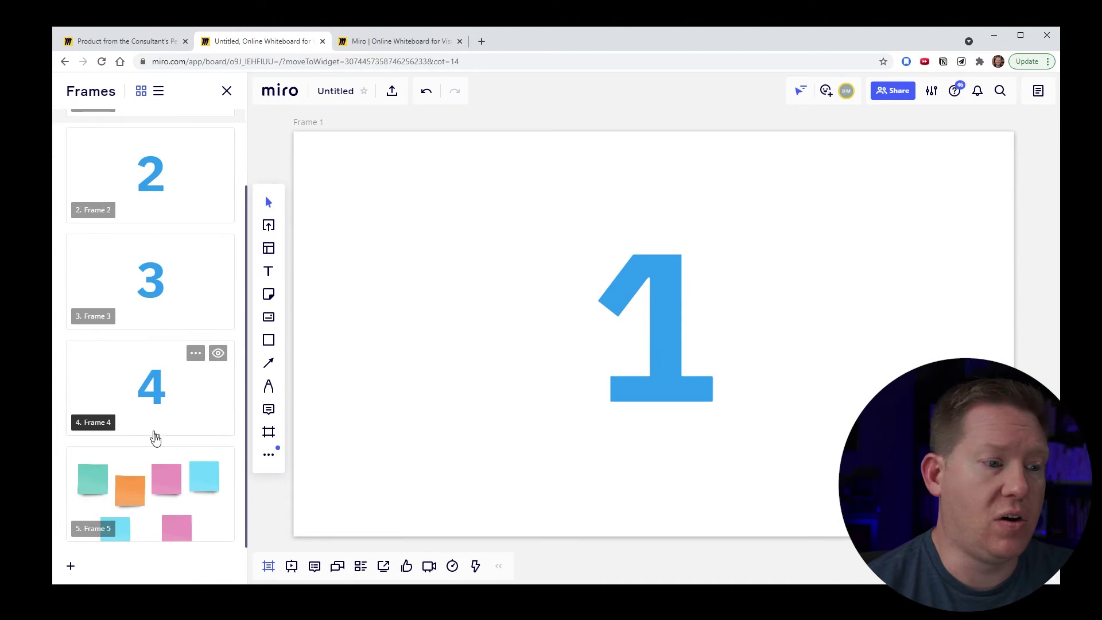
click(159, 468)
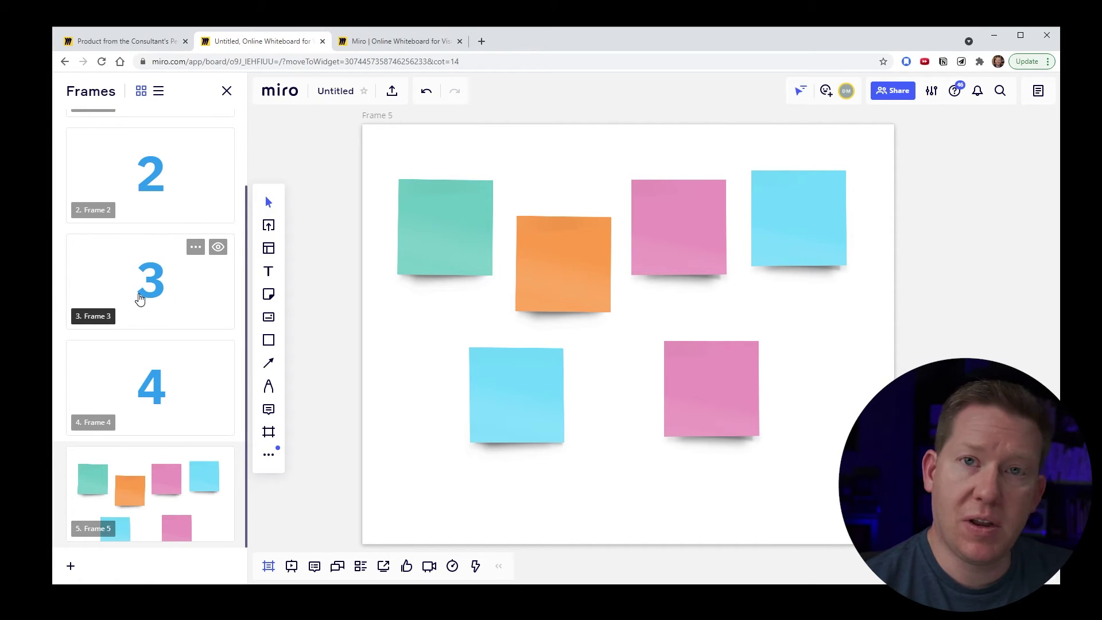
click(155, 399)
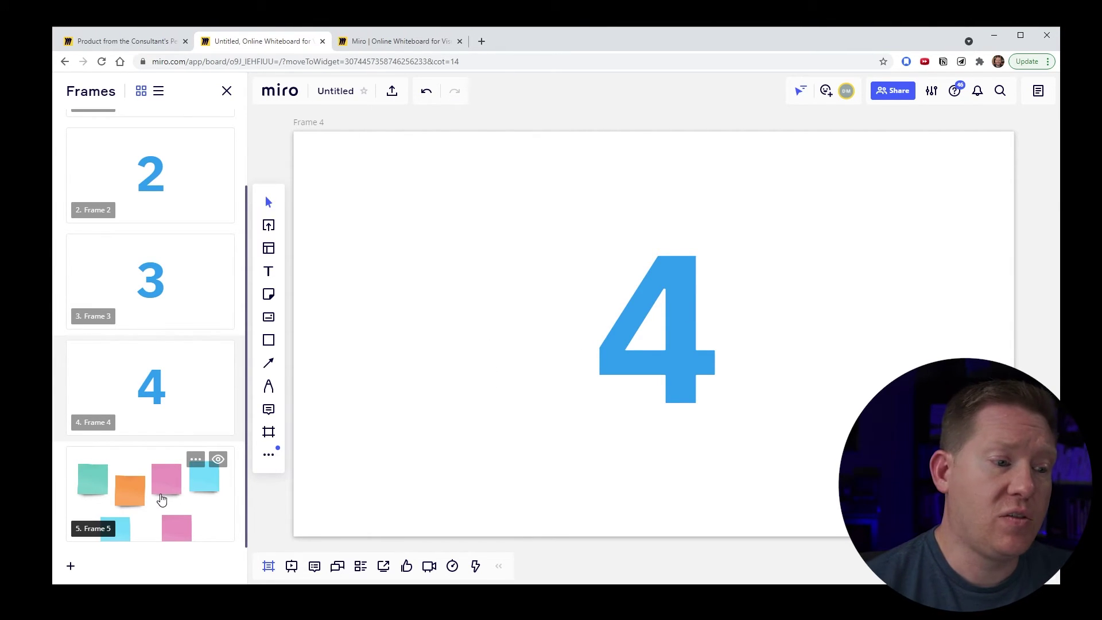
click(160, 497)
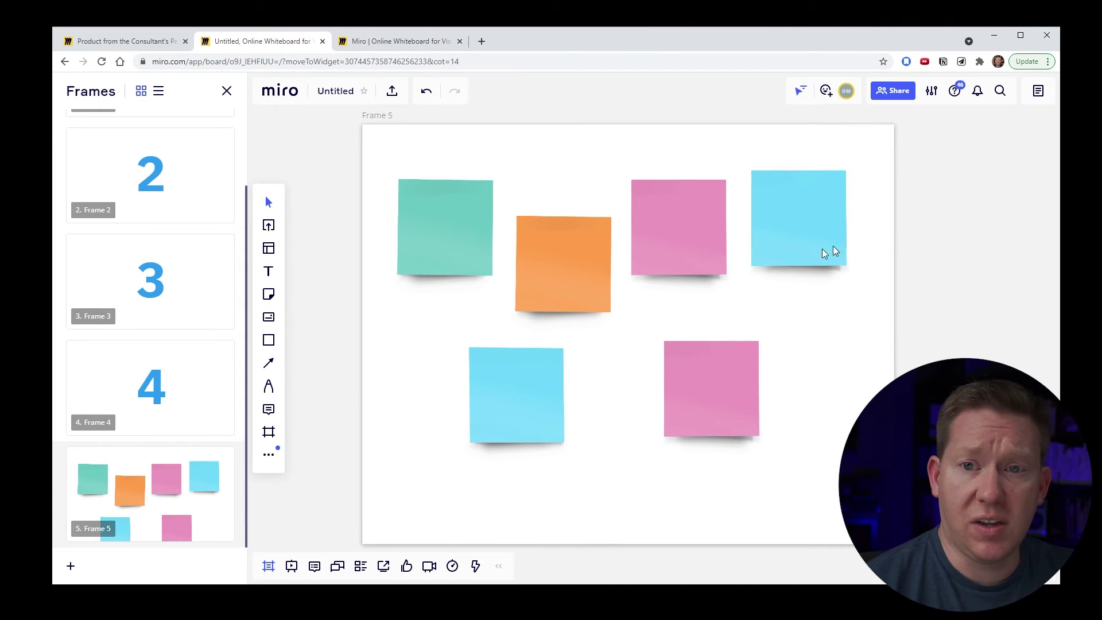
Copy the link to the sticky-note frame.
click(377, 118)
right_click(376, 117)
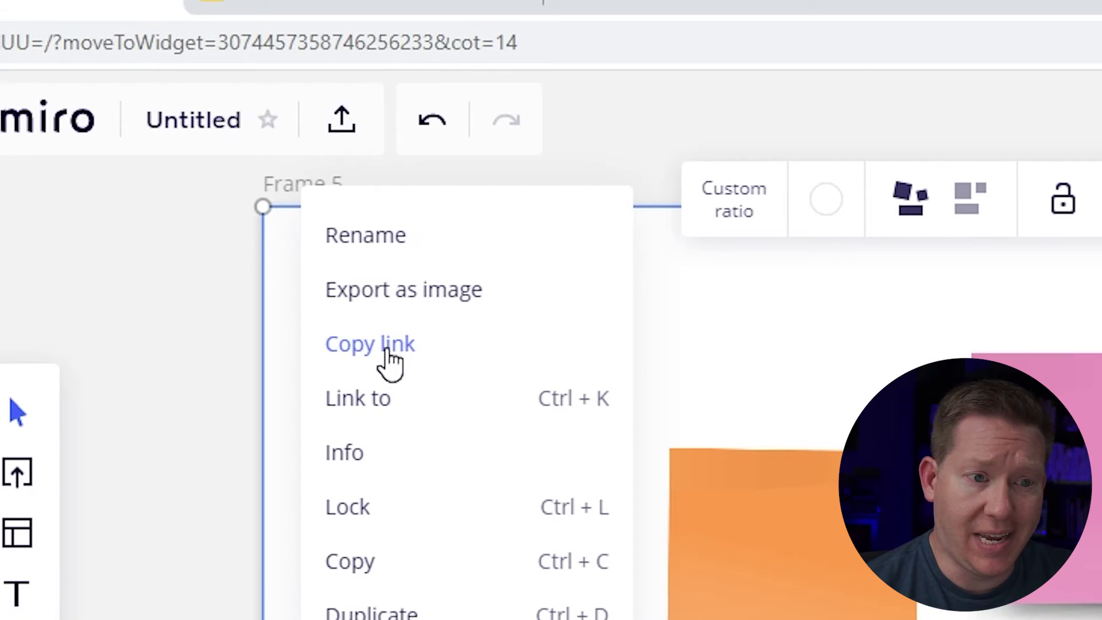
click(383, 357)
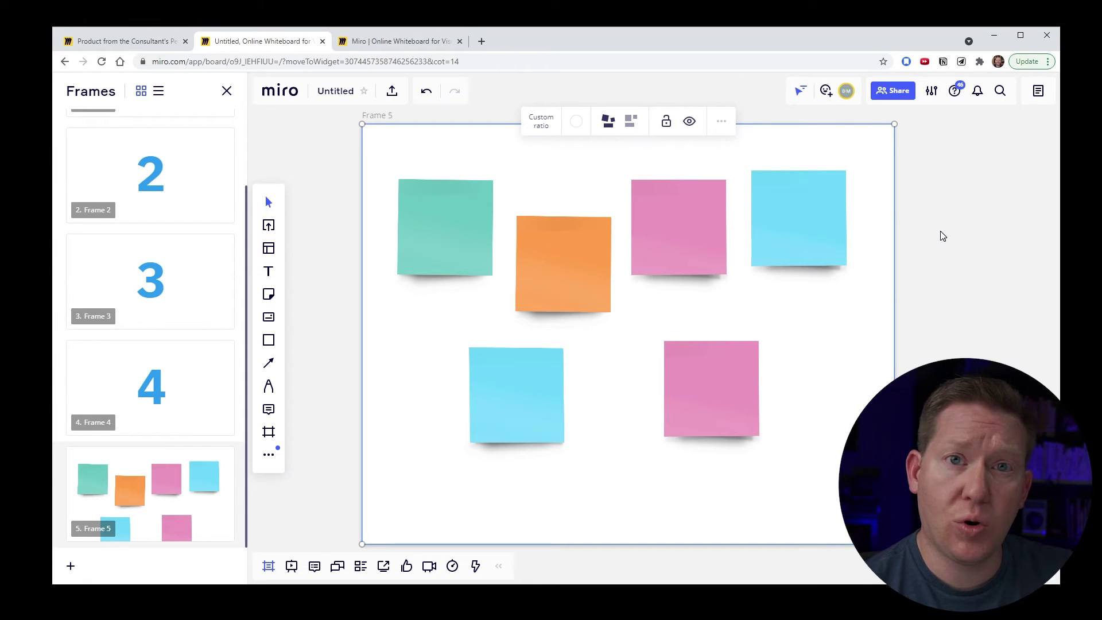
Load the copied frame link in the current browser tab in place of the existing board address.
scroll(540, 299, down, 6)
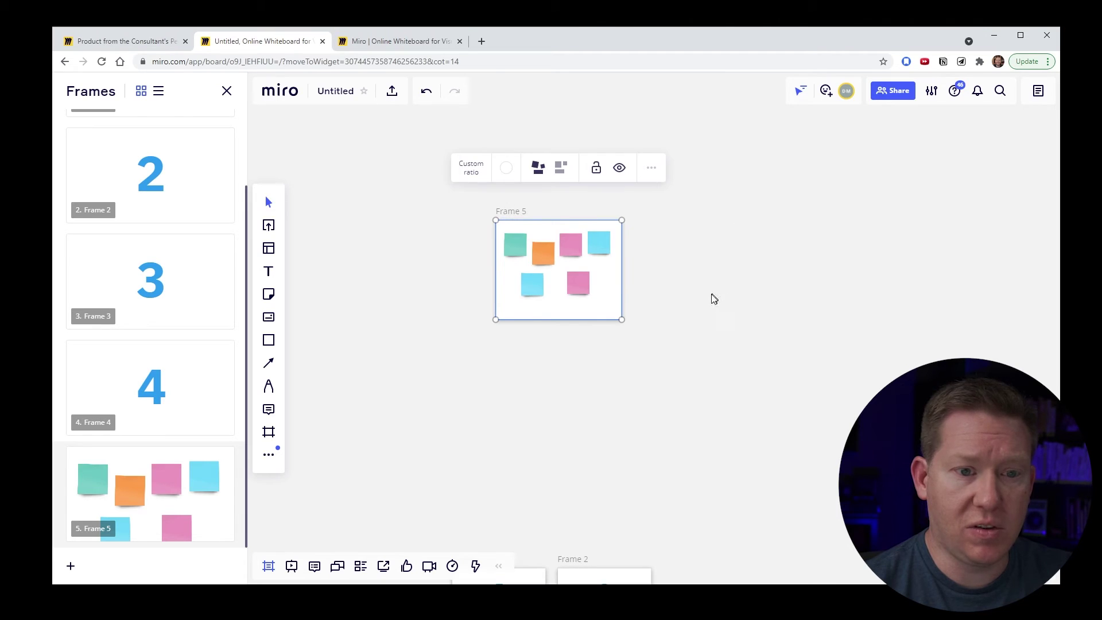
scroll(716, 295, down, 5)
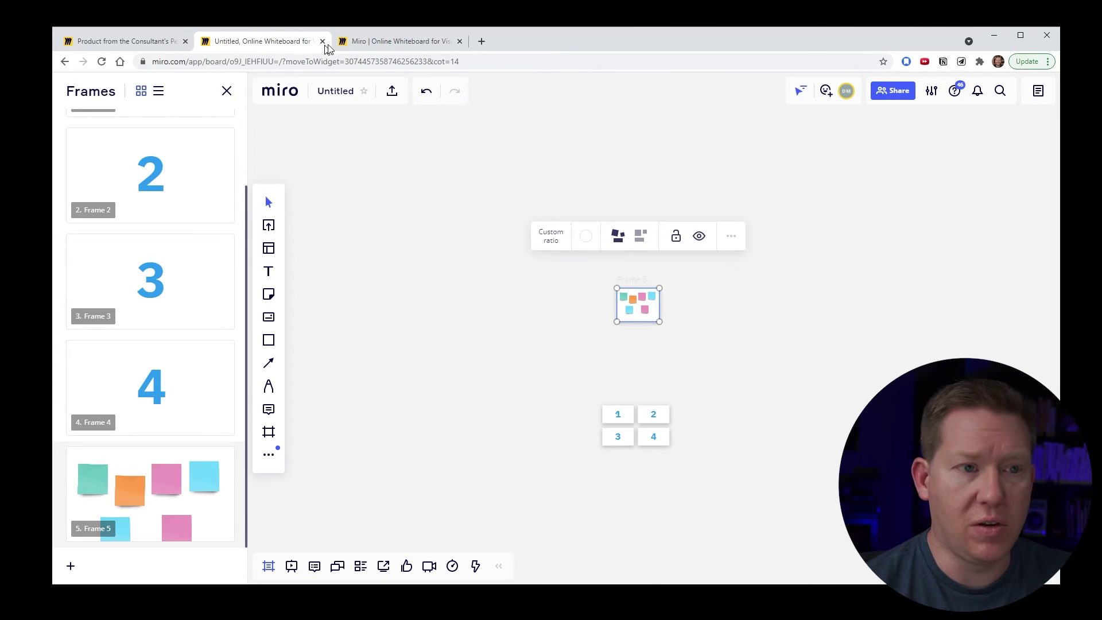
right_click(404, 61)
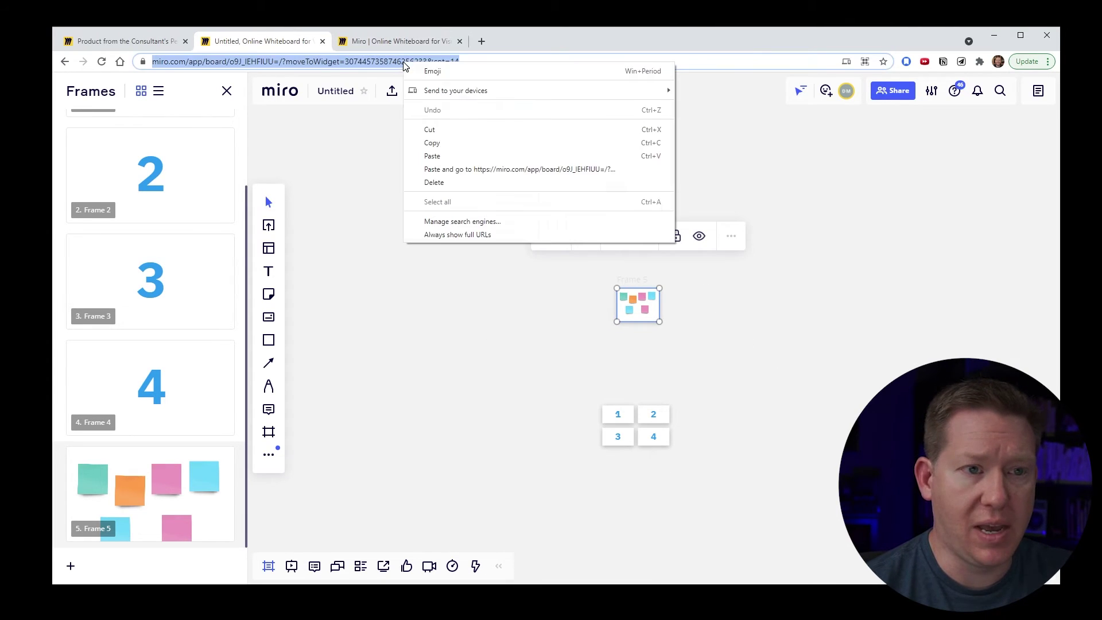
click(477, 170)
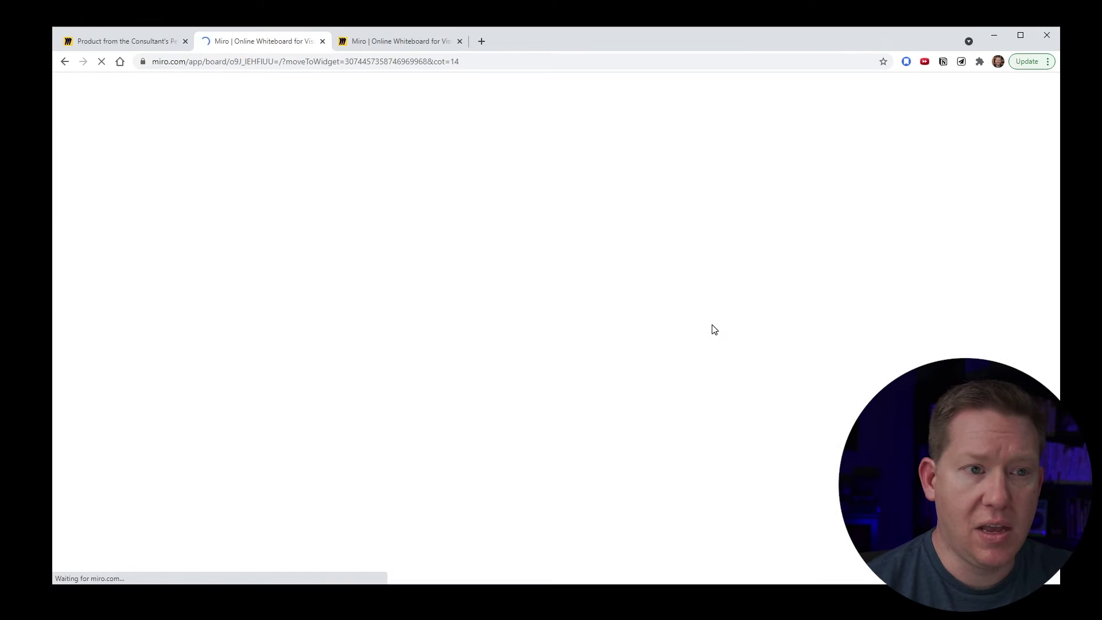
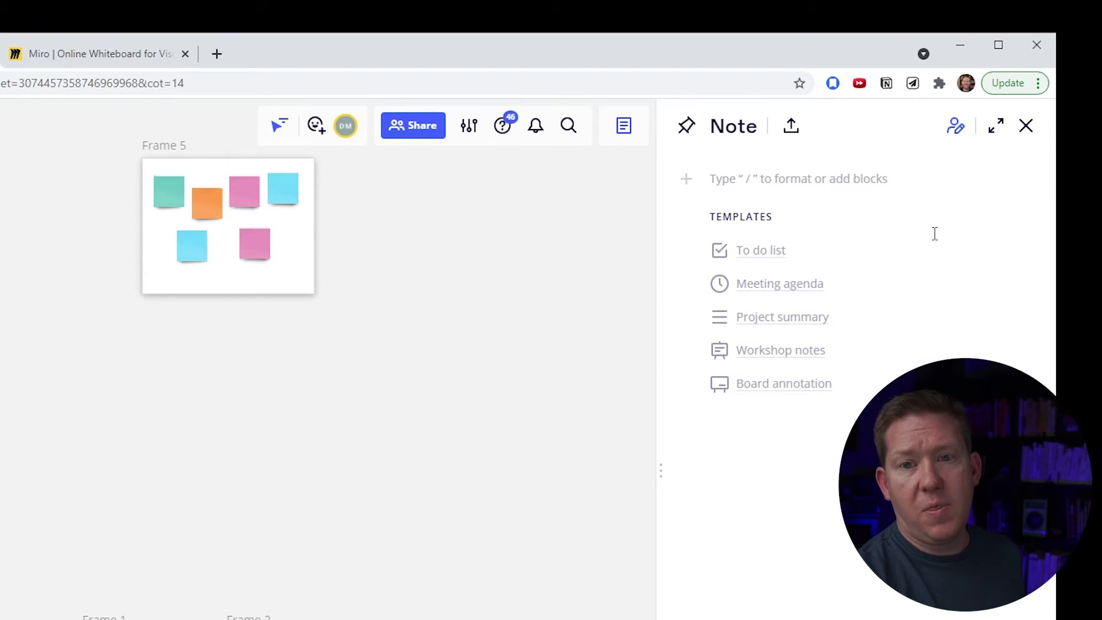
Write "When you open this board check out this frame:" in the board note and paste the copied frame link below it.
text(When y)
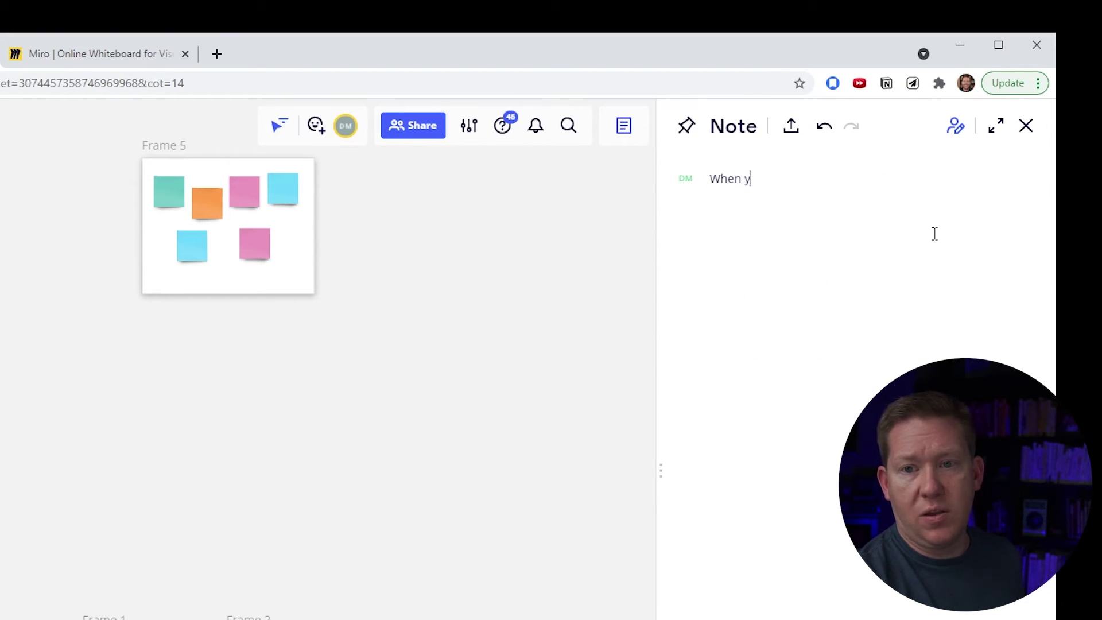
text(ou open this )
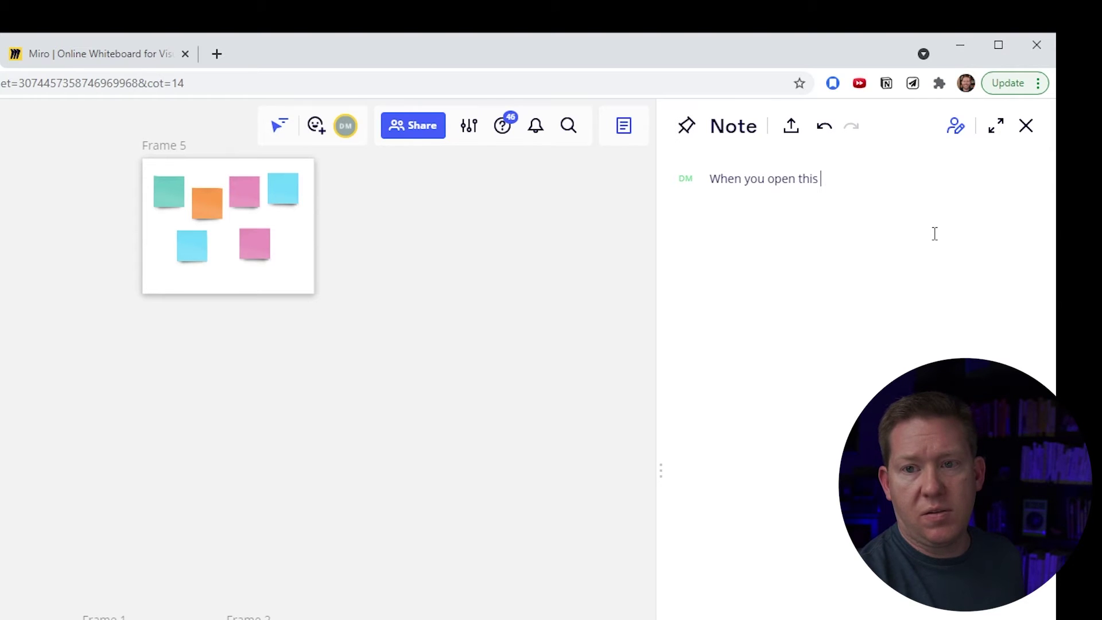
text(board check out)
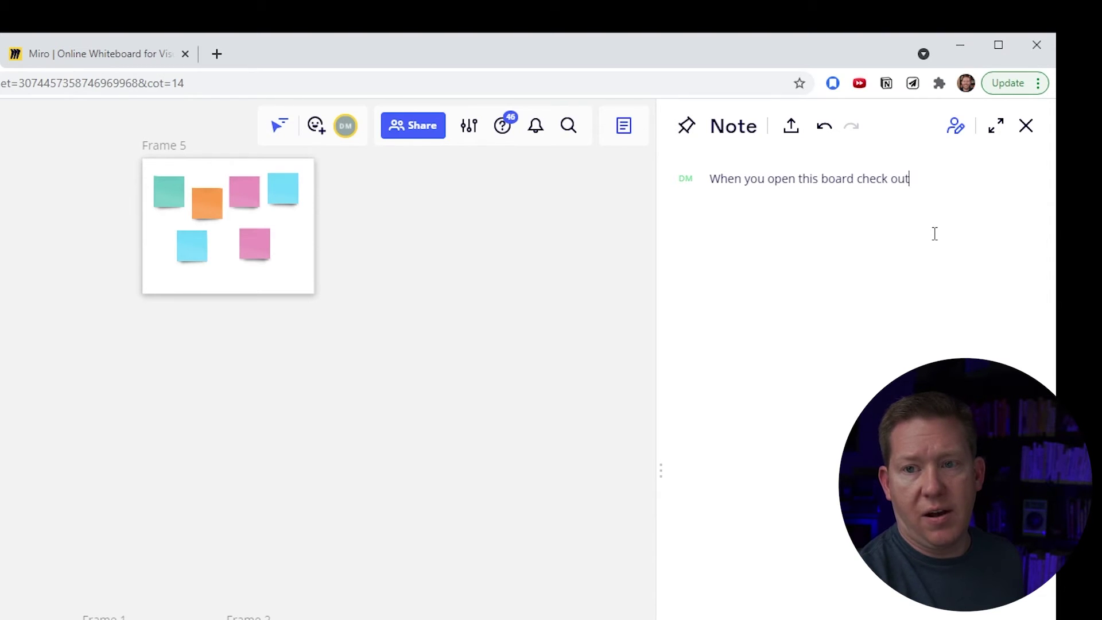
text( this frame:)
key(Return)
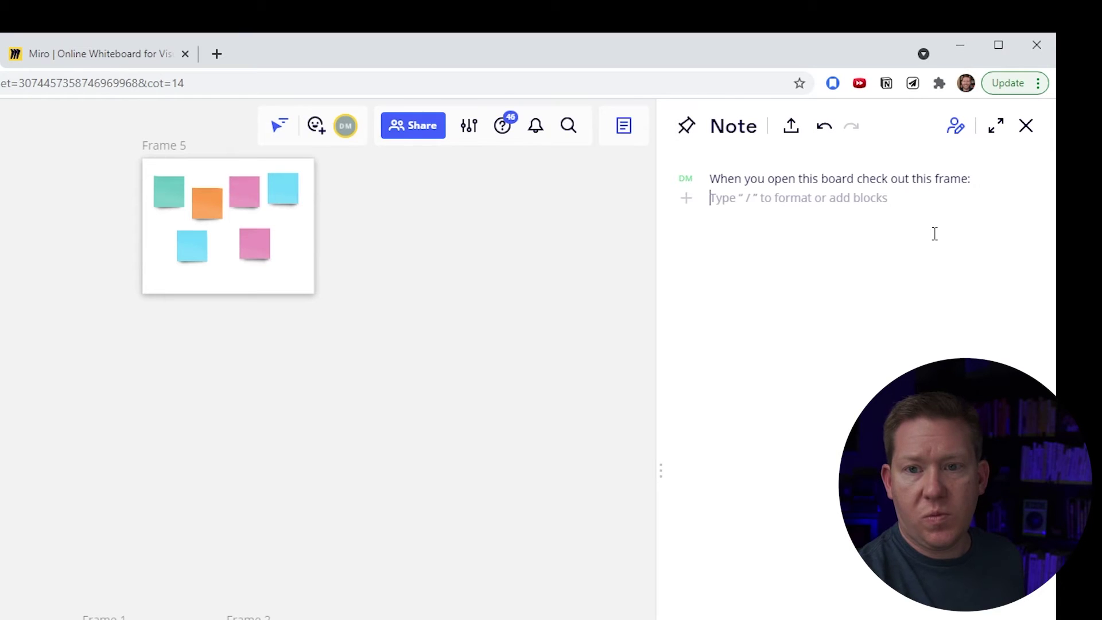
key(Return)
key(ctrl+v)
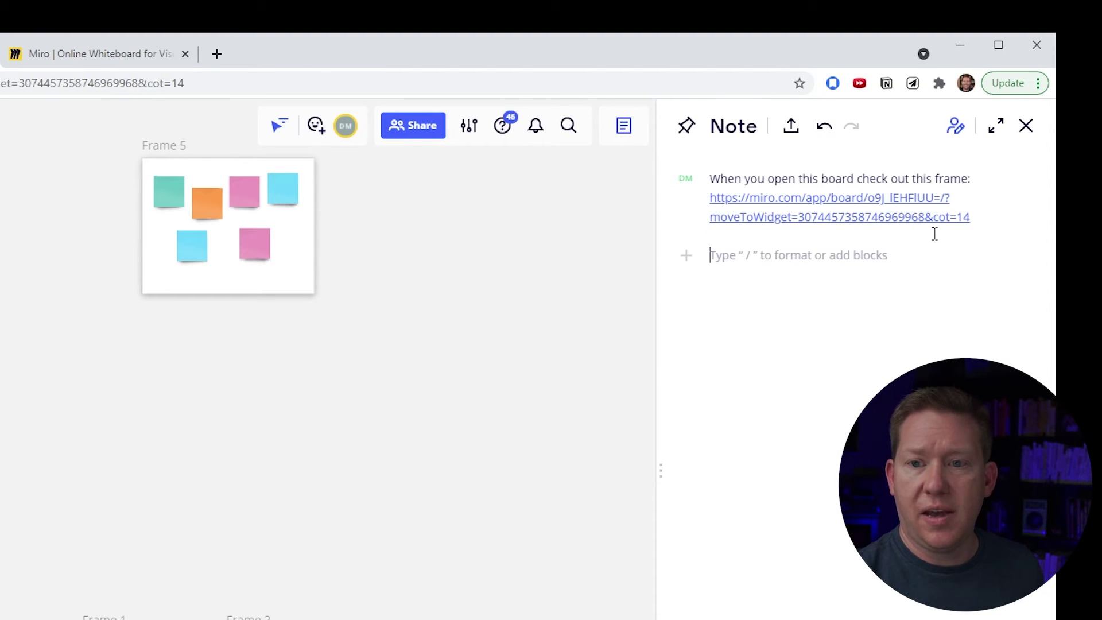
Follow the pasted link in the note to bring the sticky-note frame into view on the board.
click(882, 199)
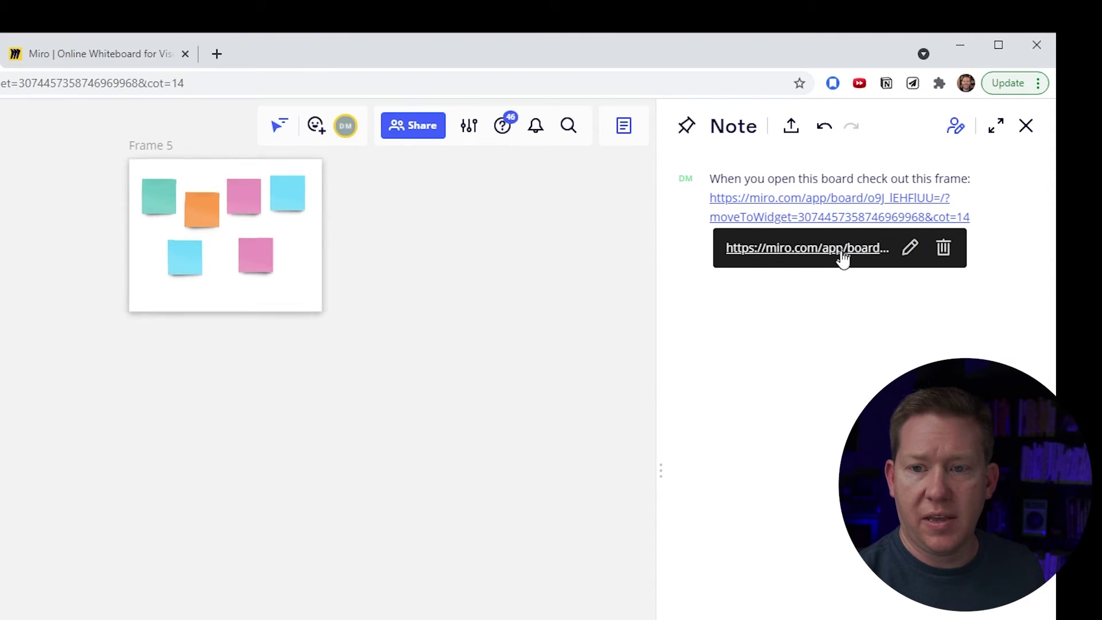
click(852, 395)
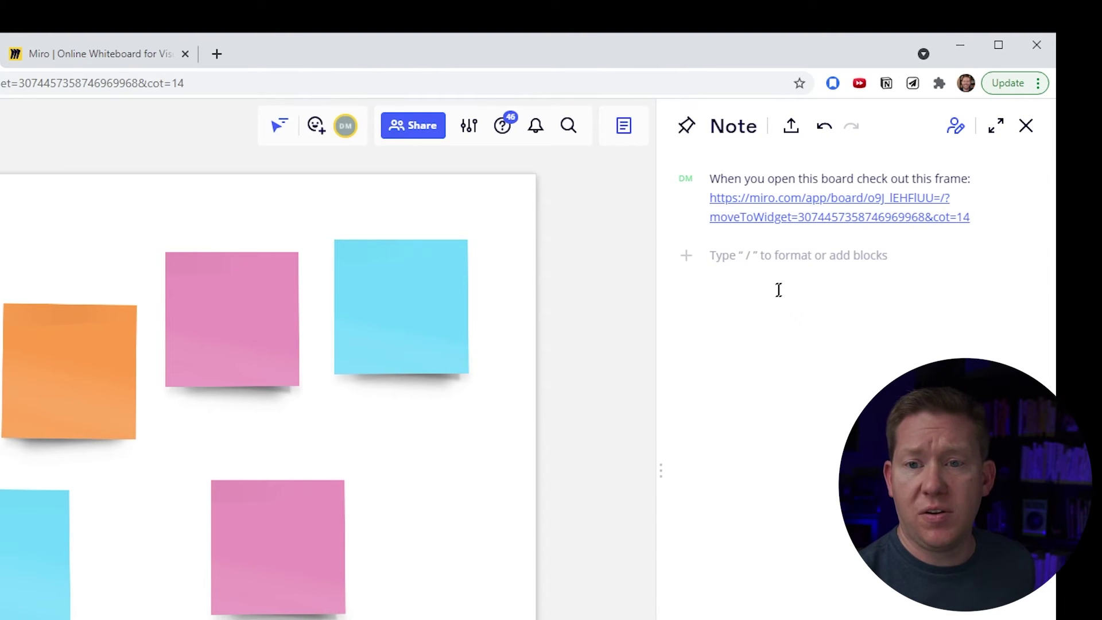
right_click(746, 256)
key(Escape)
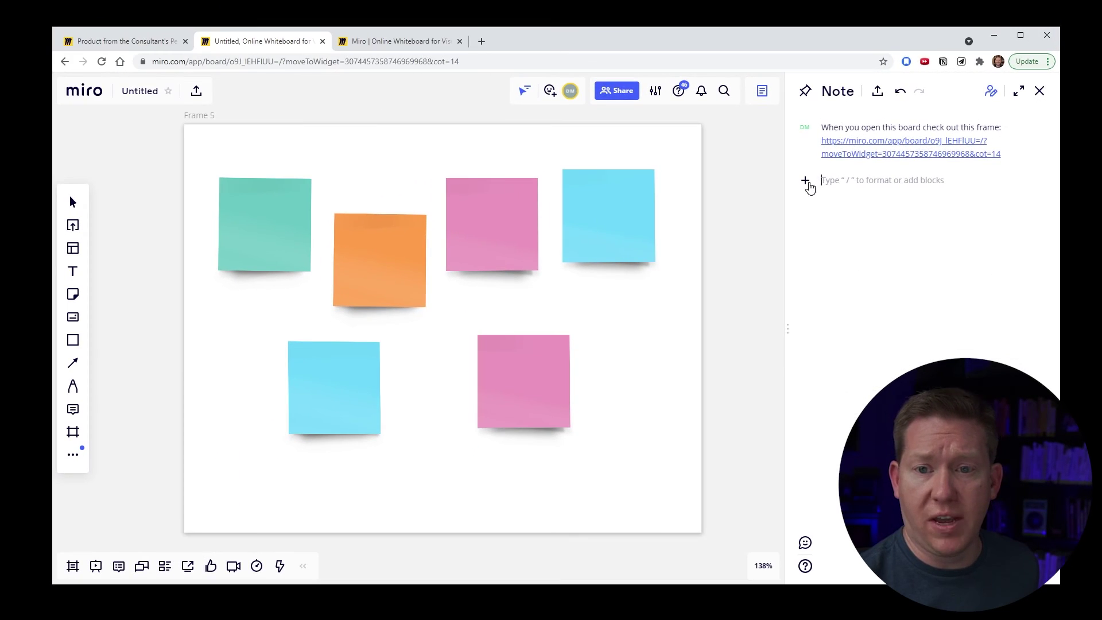
Embed a preview of Frame 2 as a board object in the note below the link.
click(806, 181)
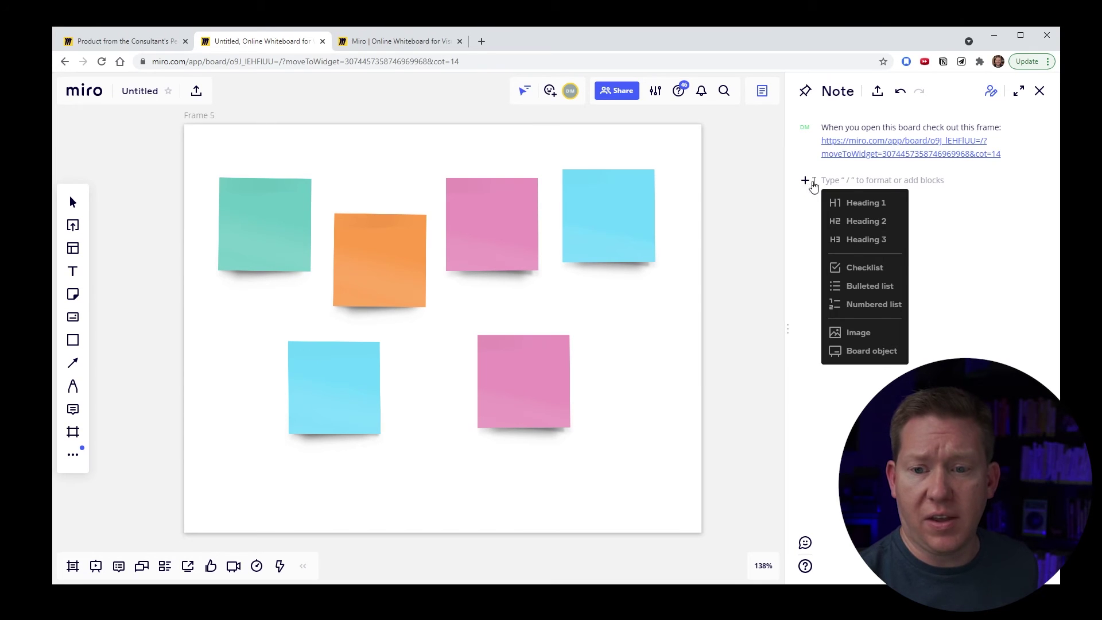
scroll(778, 375, down, 6)
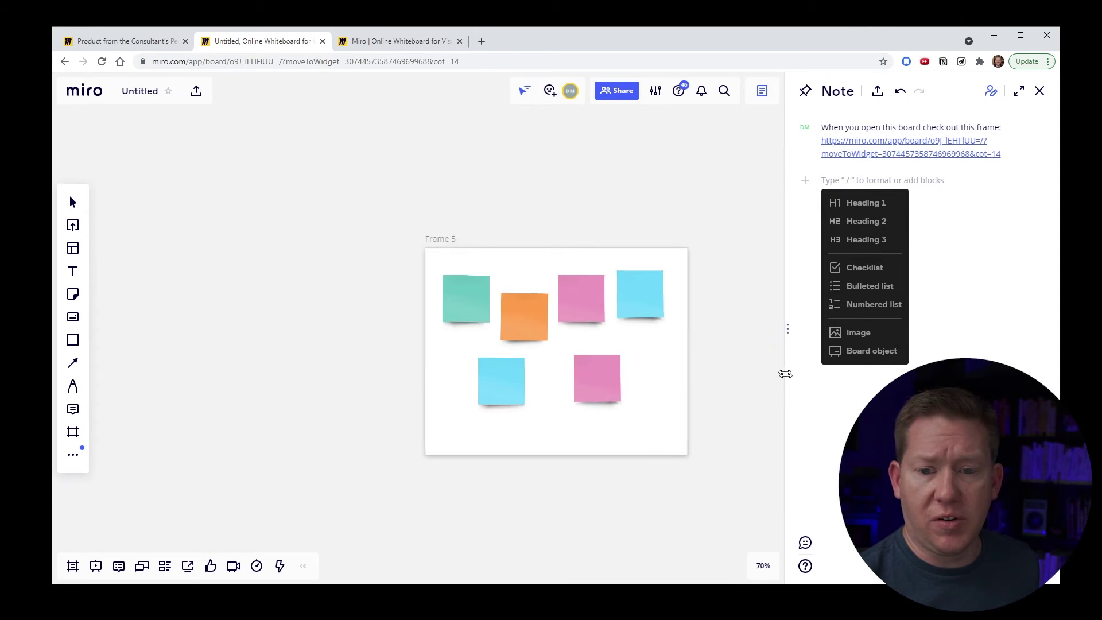
scroll(746, 445, down, 5)
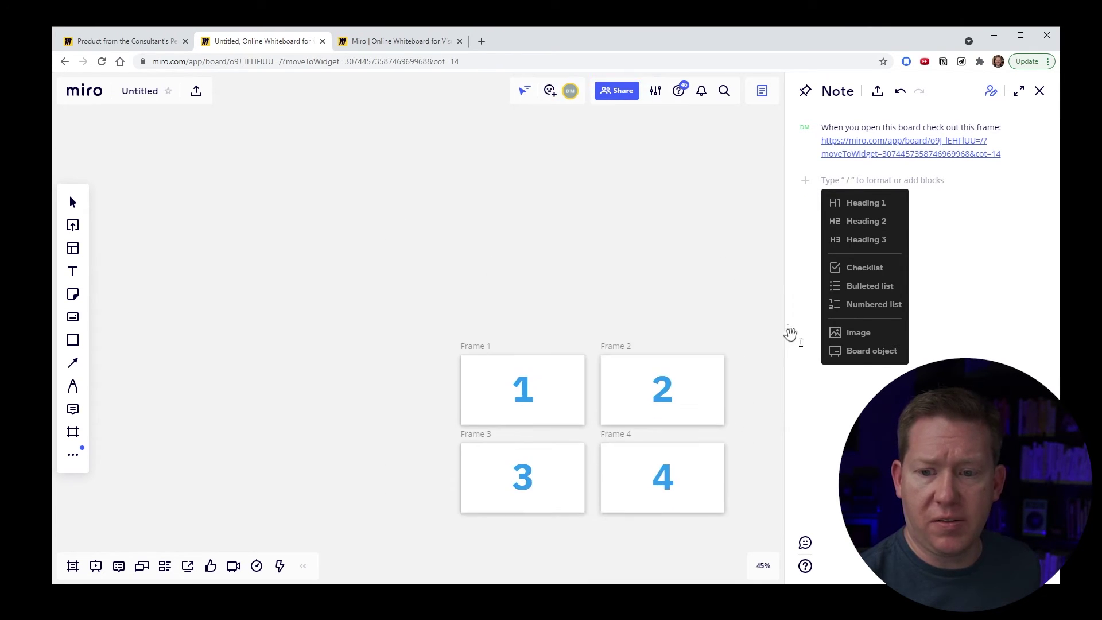
click(869, 351)
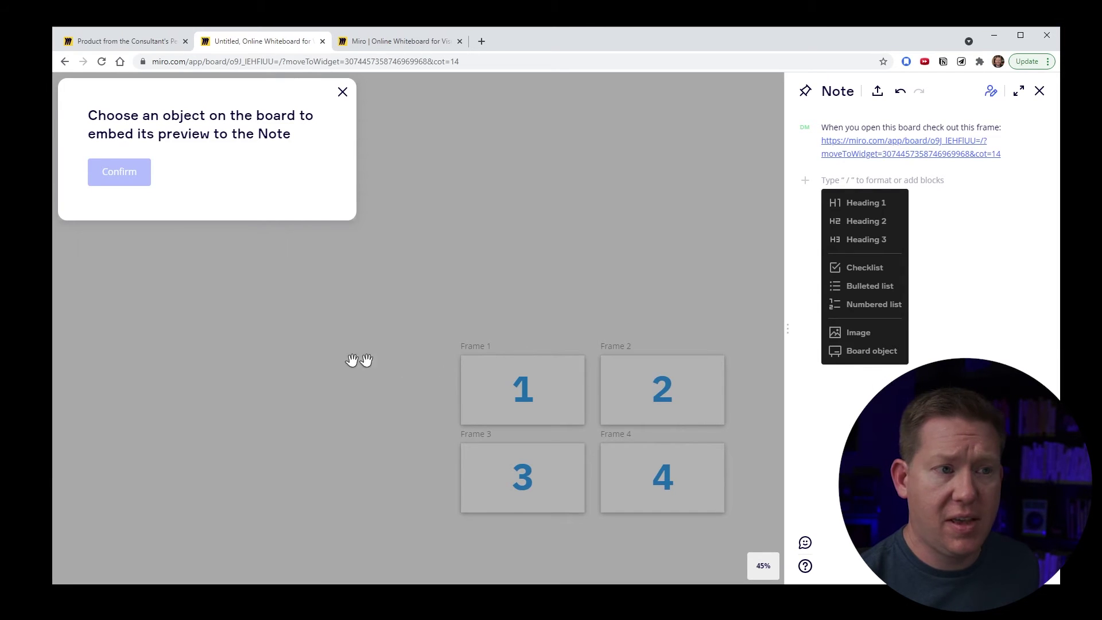
click(612, 350)
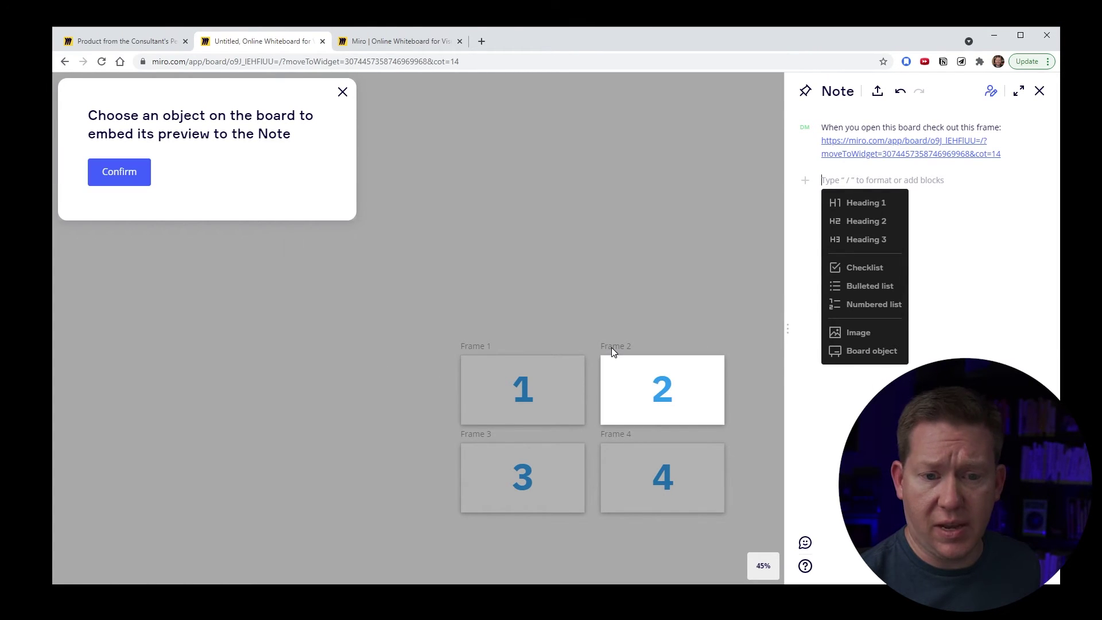
click(119, 174)
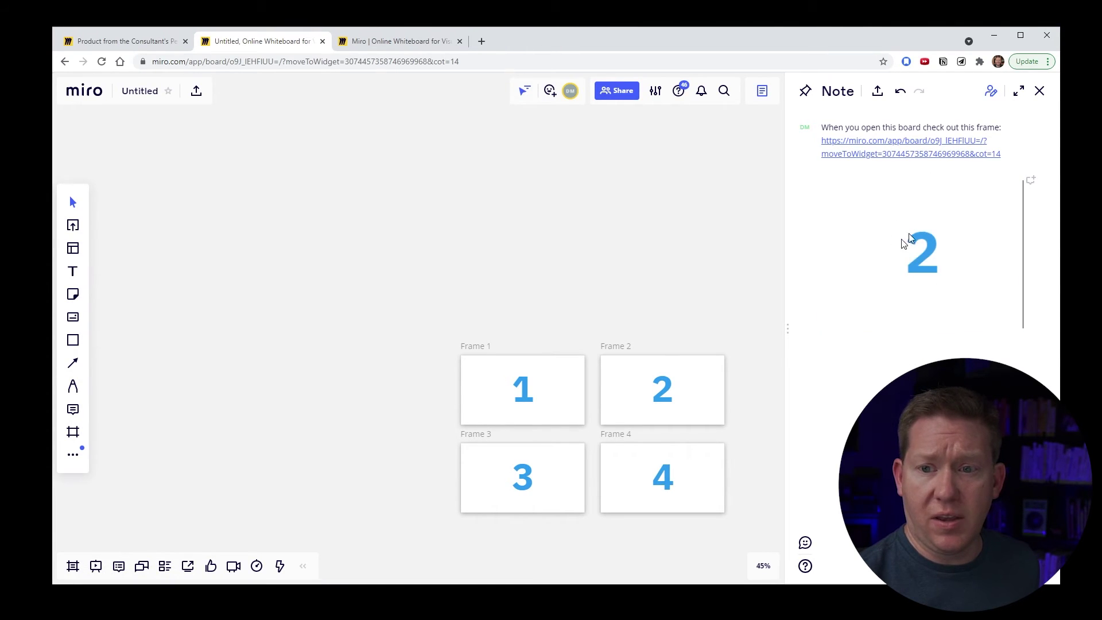
Use the embedded Frame 2 preview in the note to jump to that frame on the board.
click(910, 269)
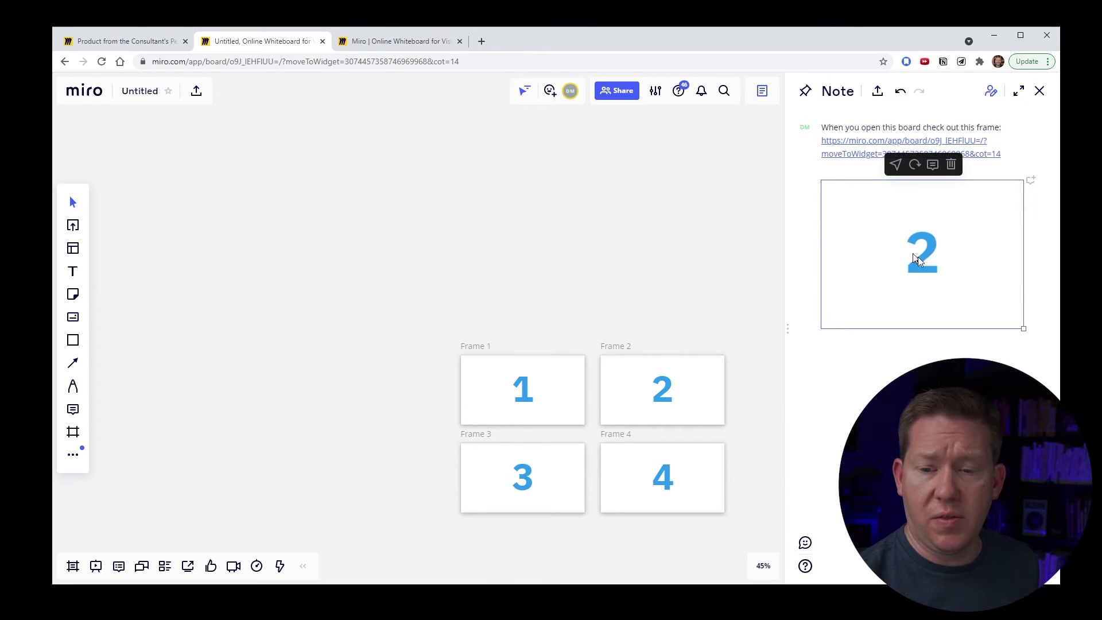
drag(720, 204, 632, 315)
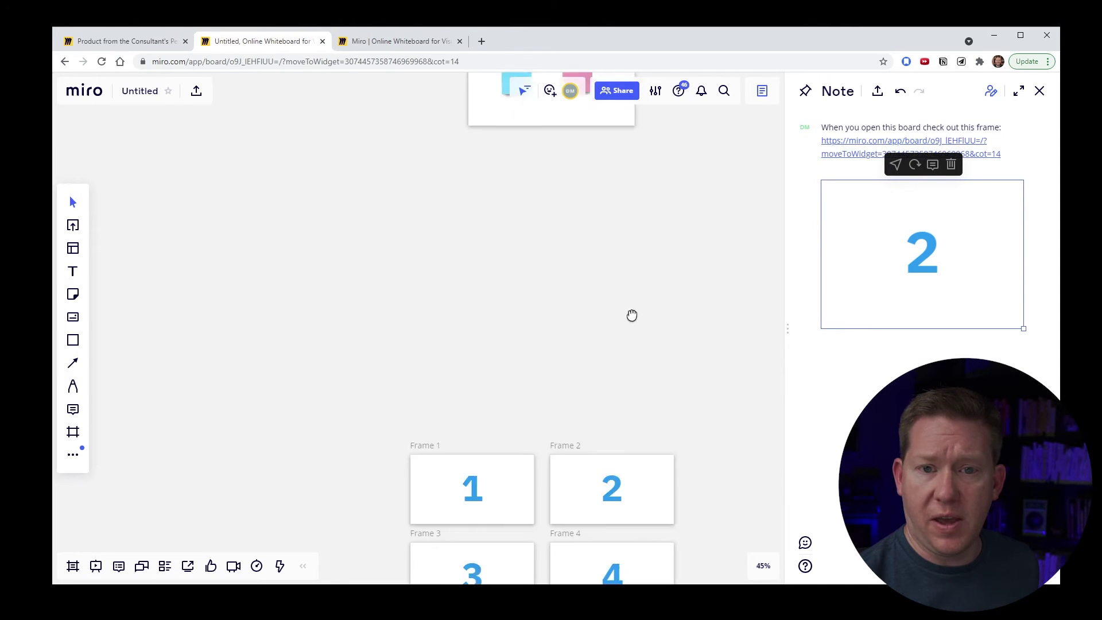
click(896, 165)
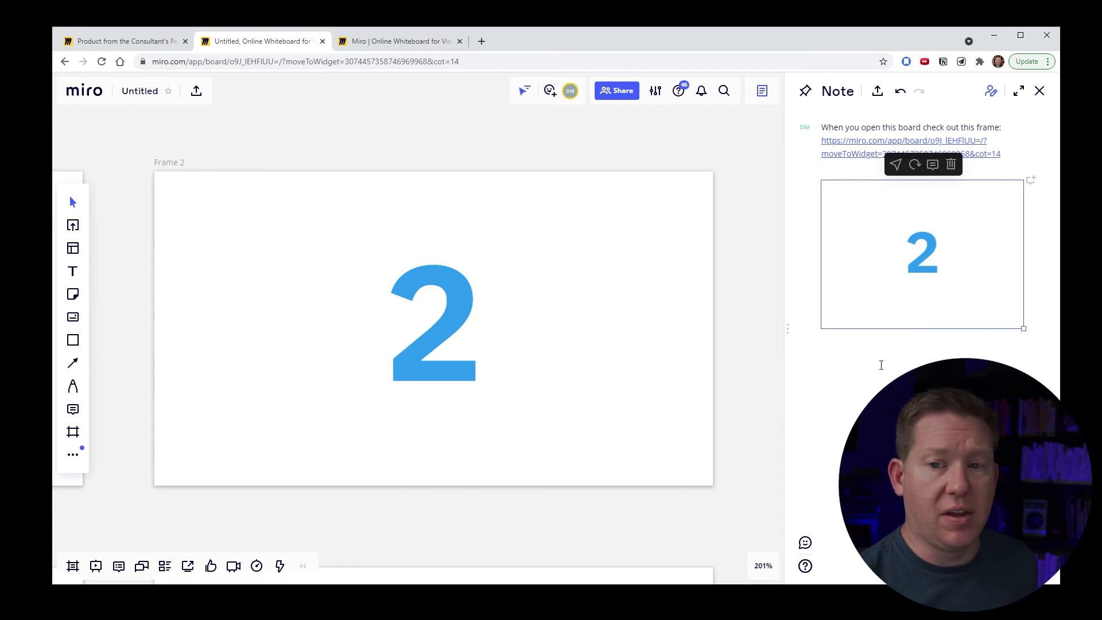
click(847, 360)
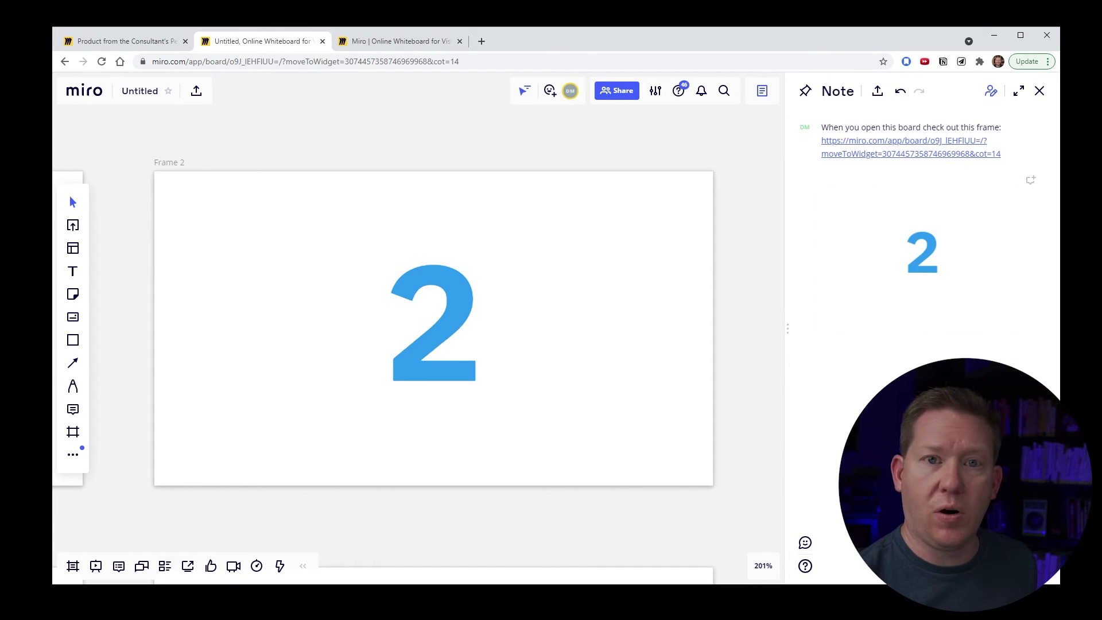
click(926, 267)
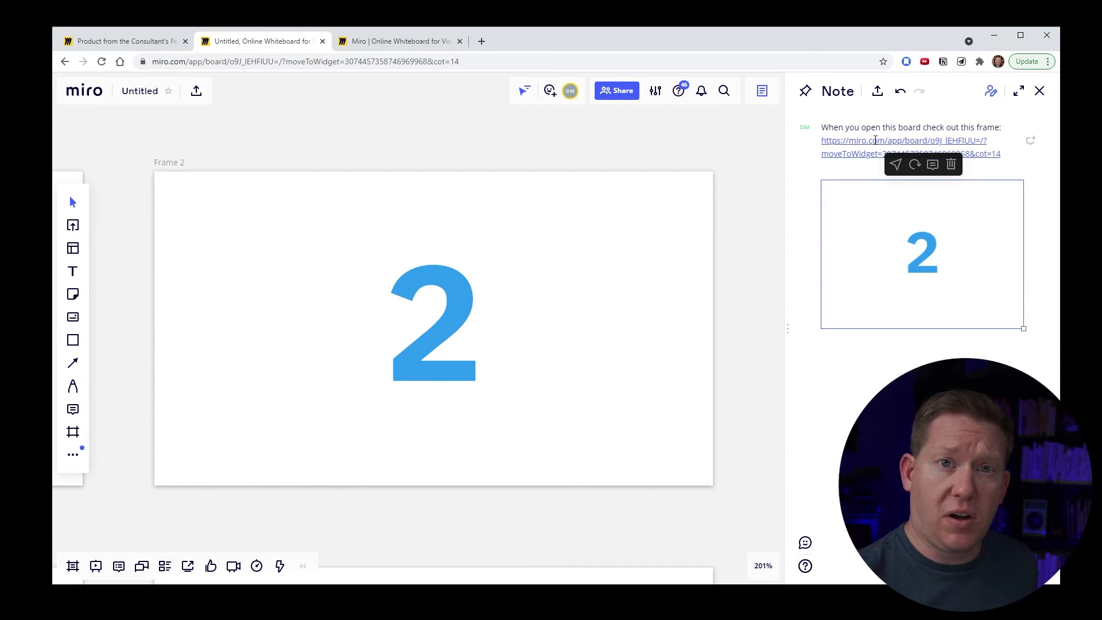
click(898, 270)
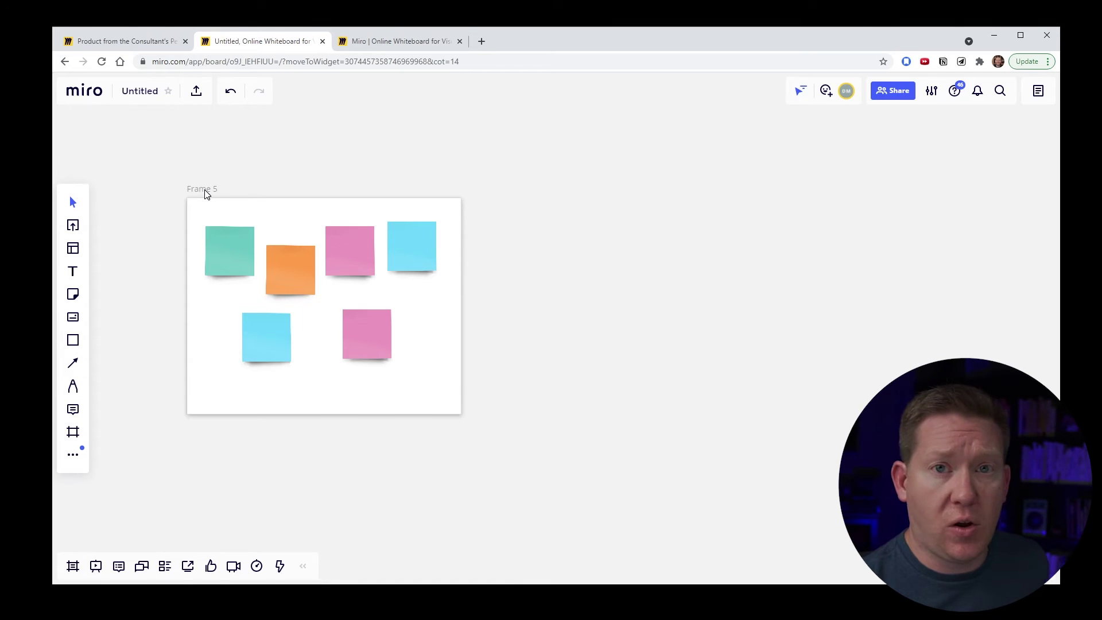
Duplicate the sticky-note frame with its contents, placing the copy to its right at the same height.
drag(207, 194, 591, 189)
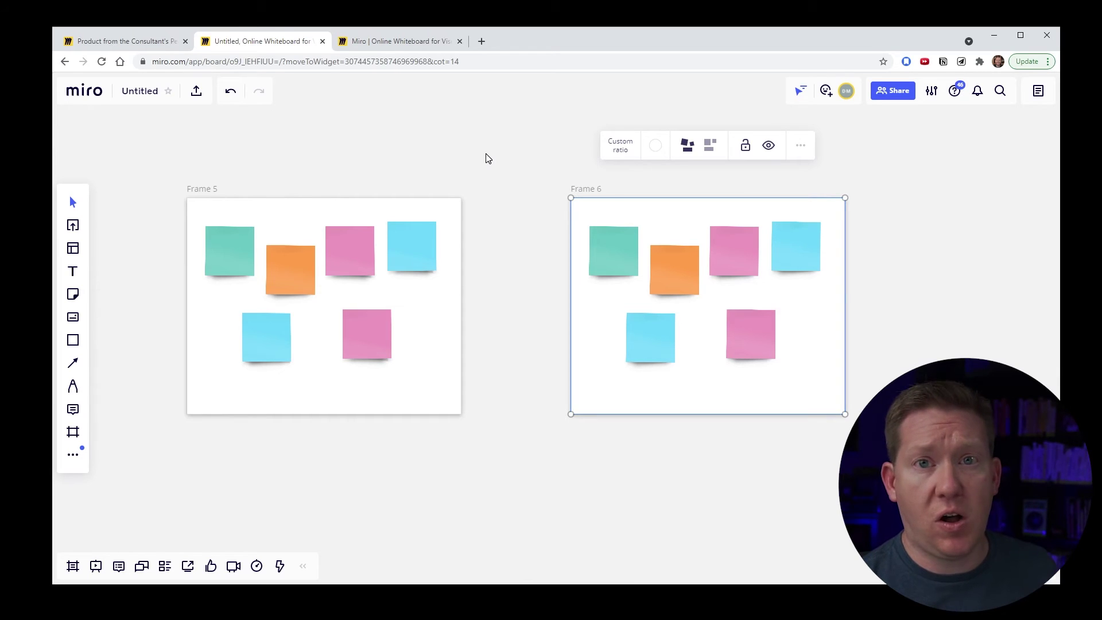
Delete the empty Frame 6 beside the sticky-note frame.
click(506, 178)
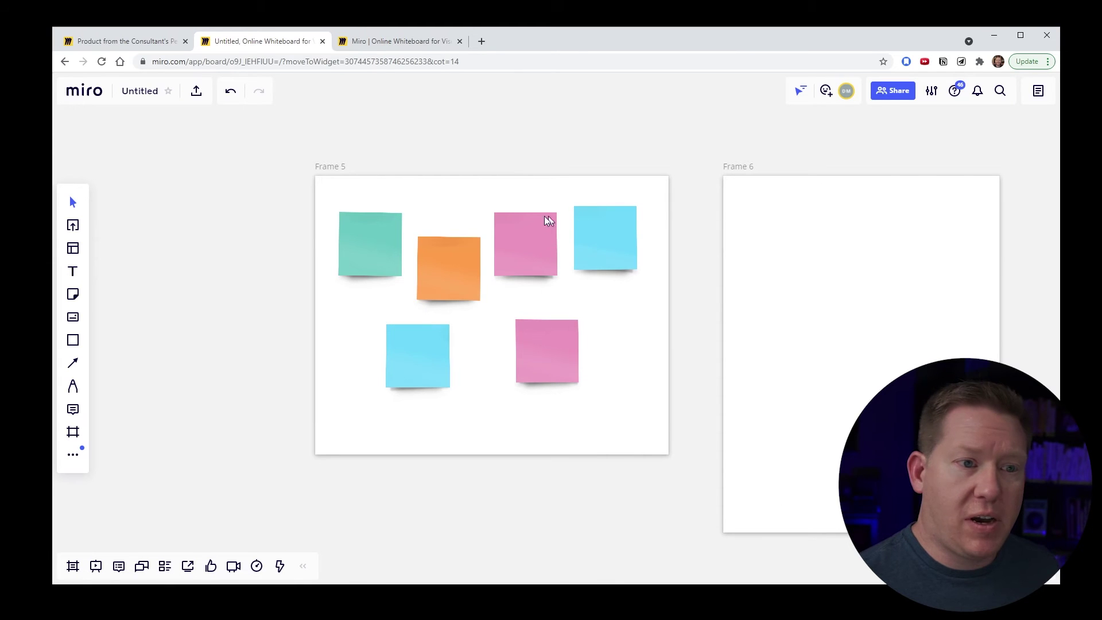
click(746, 170)
key(Delete)
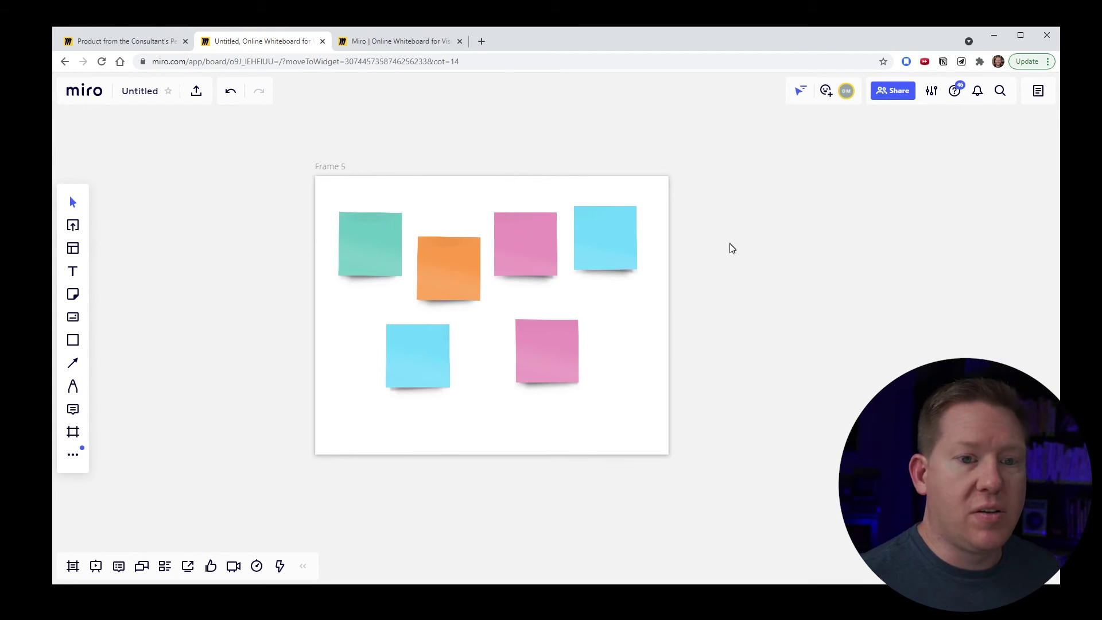
Export Frame 2 from the group of numbered frames as a vector PDF, and return to the board from the opened file.
scroll(706, 258, down, 5)
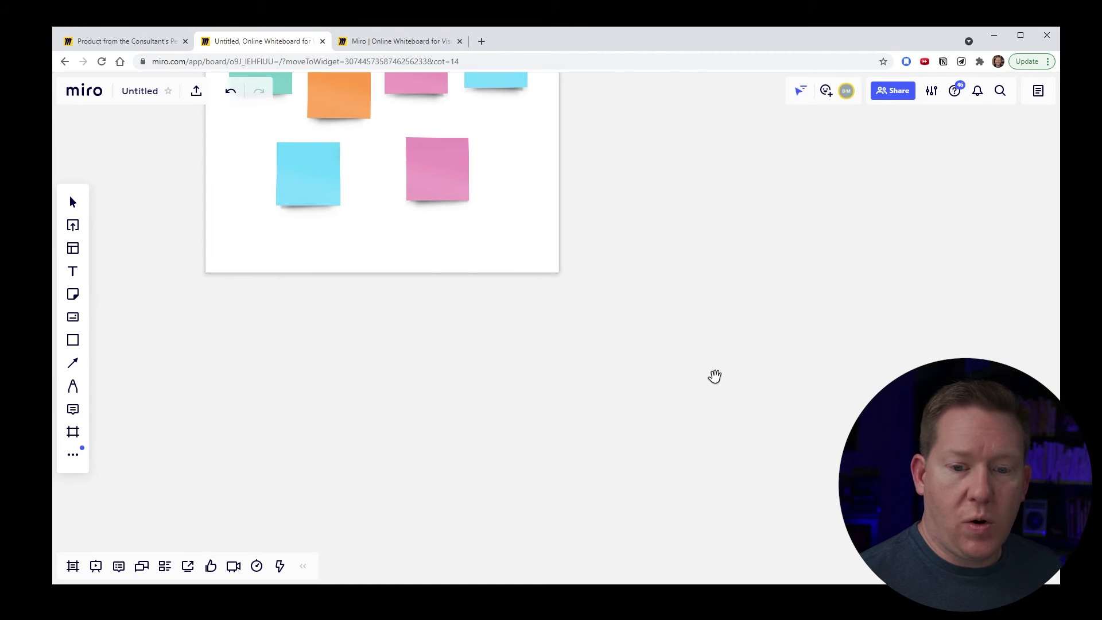
scroll(684, 326, down, 1)
scroll(684, 326, down, 3)
scroll(812, 401, down, 6)
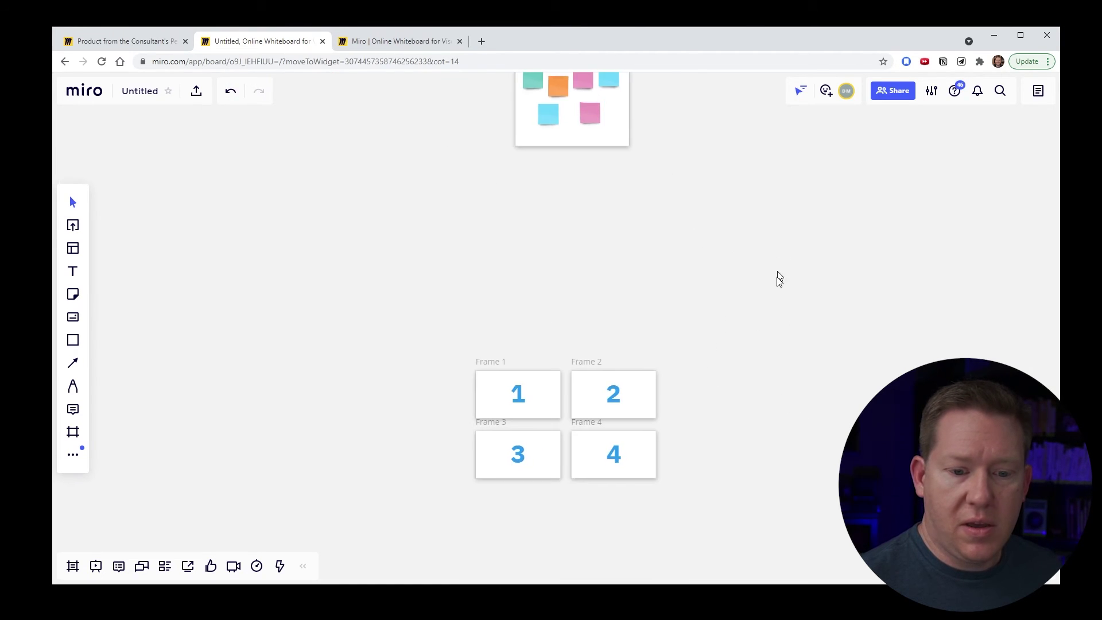
scroll(793, 286, down, 1)
scroll(587, 315, up, 6)
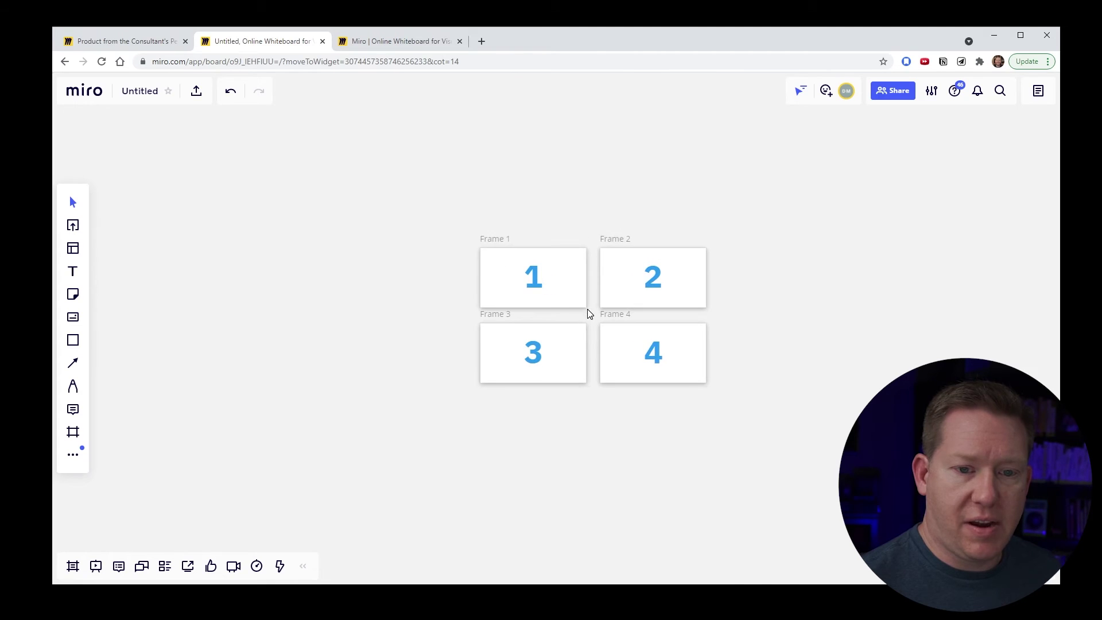
drag(992, 318, 936, 308)
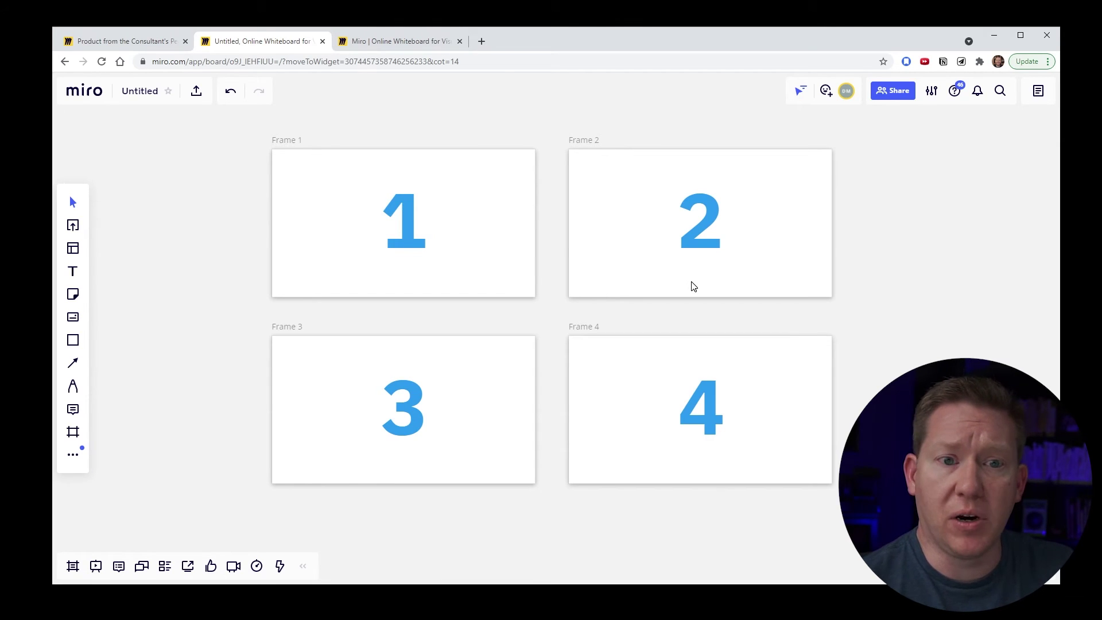
click(586, 147)
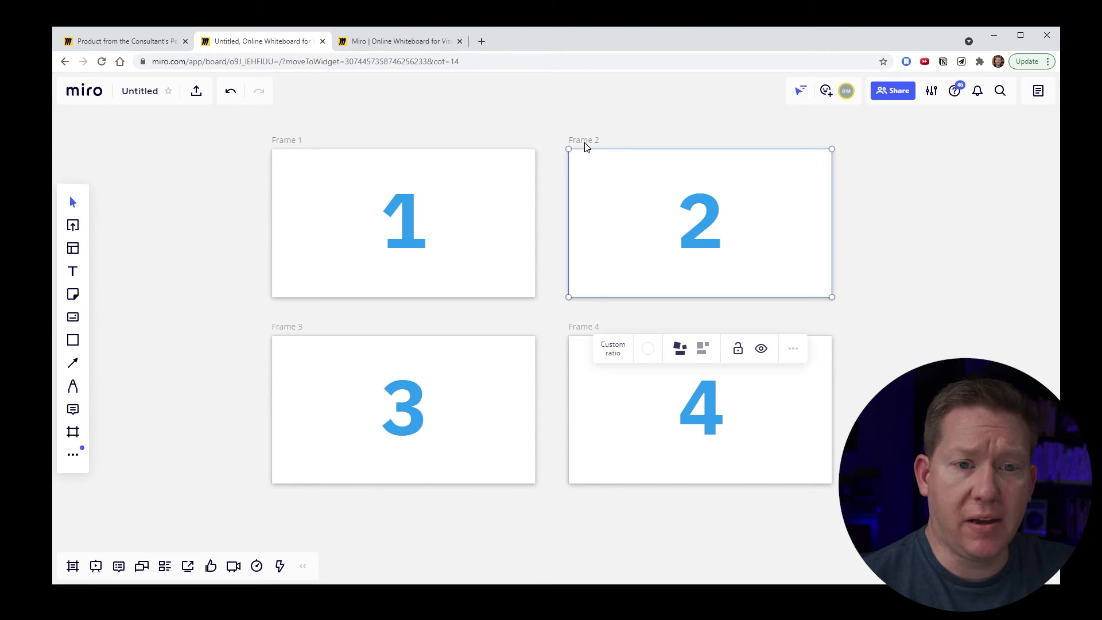
click(792, 351)
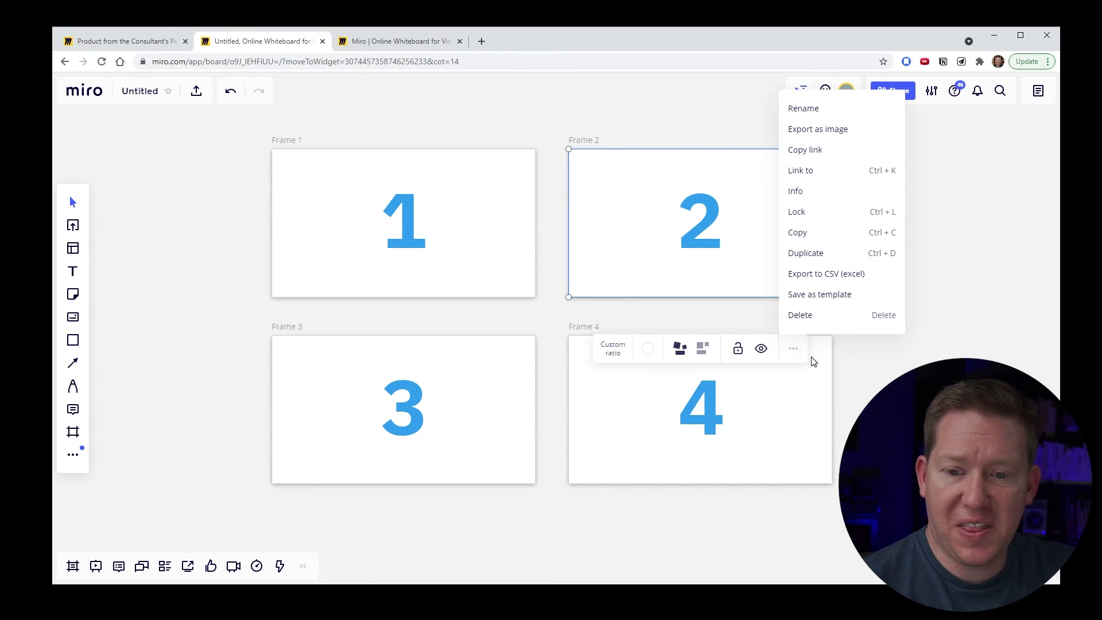
click(809, 135)
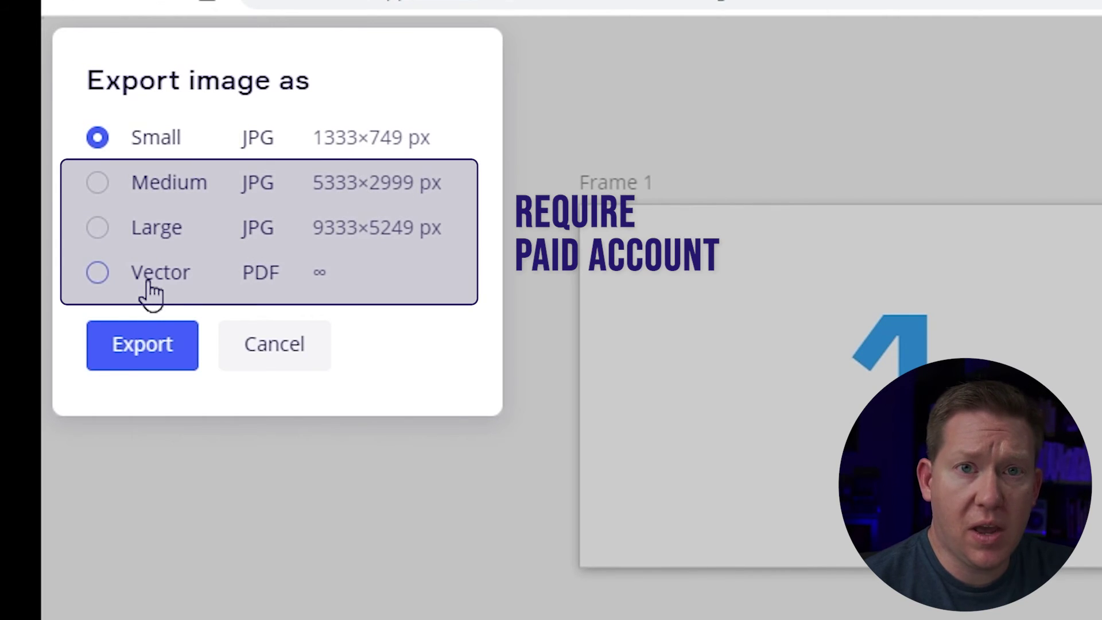
click(97, 272)
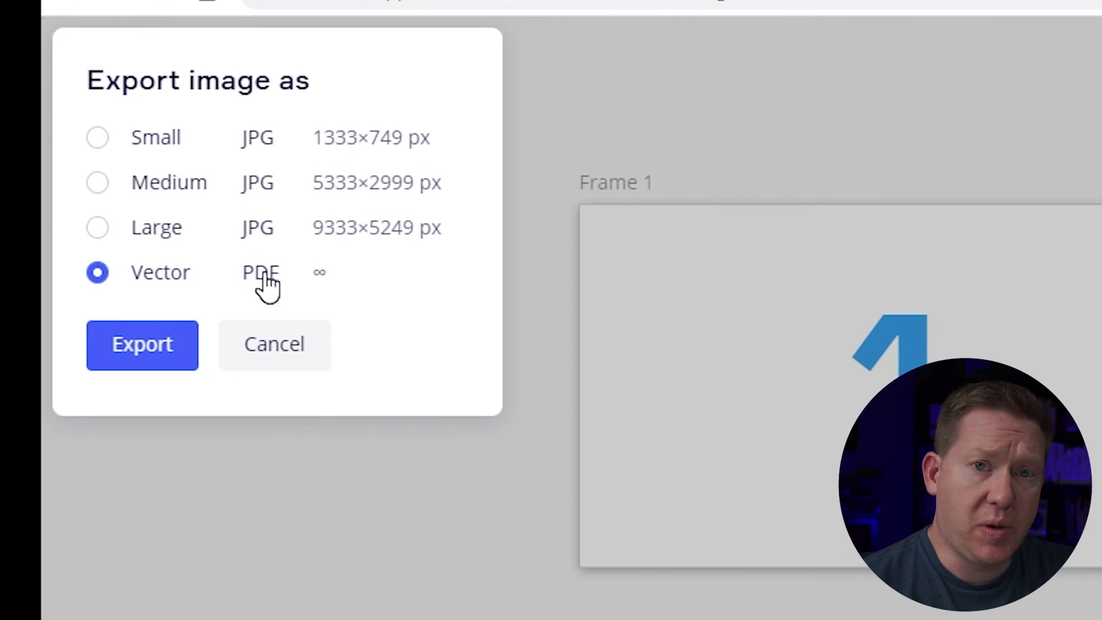
click(143, 346)
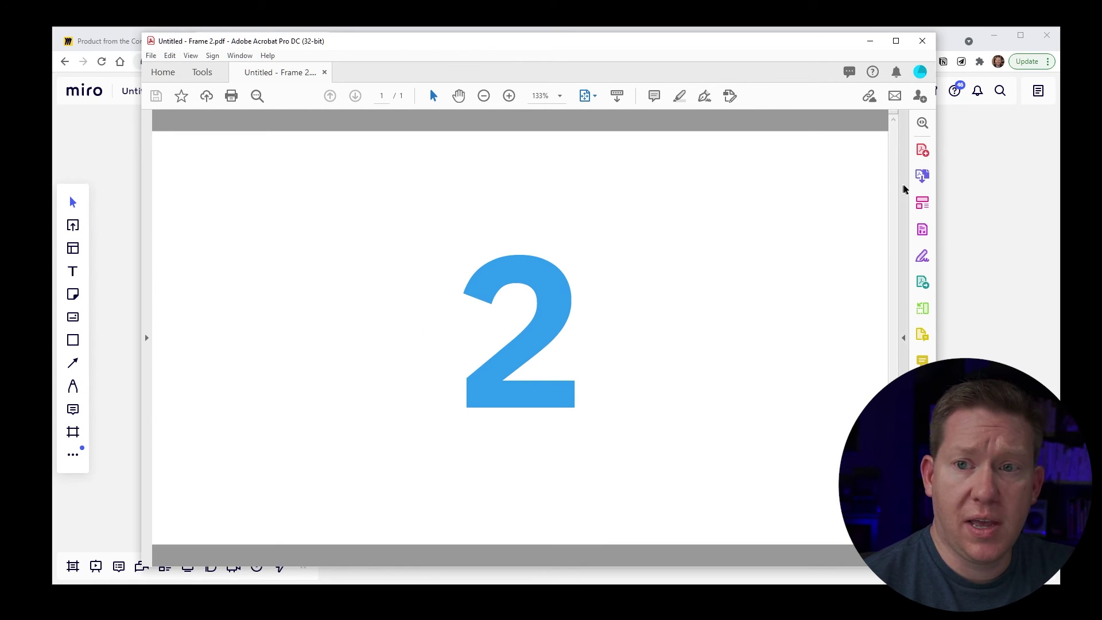
click(978, 210)
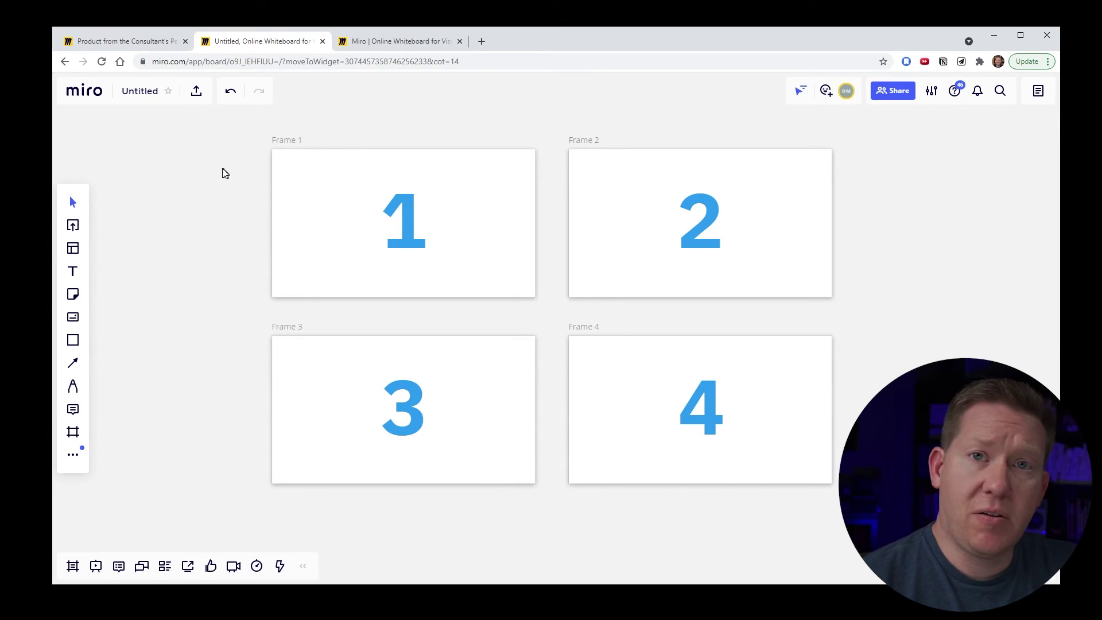
Export the whole board as a PDF in best quality.
click(196, 91)
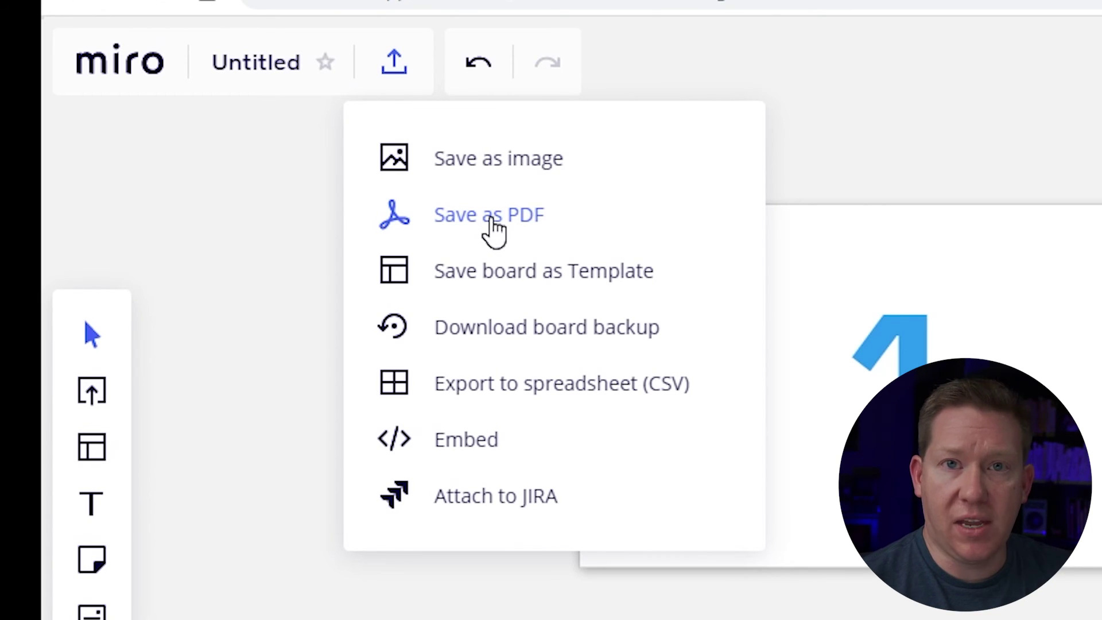
click(491, 221)
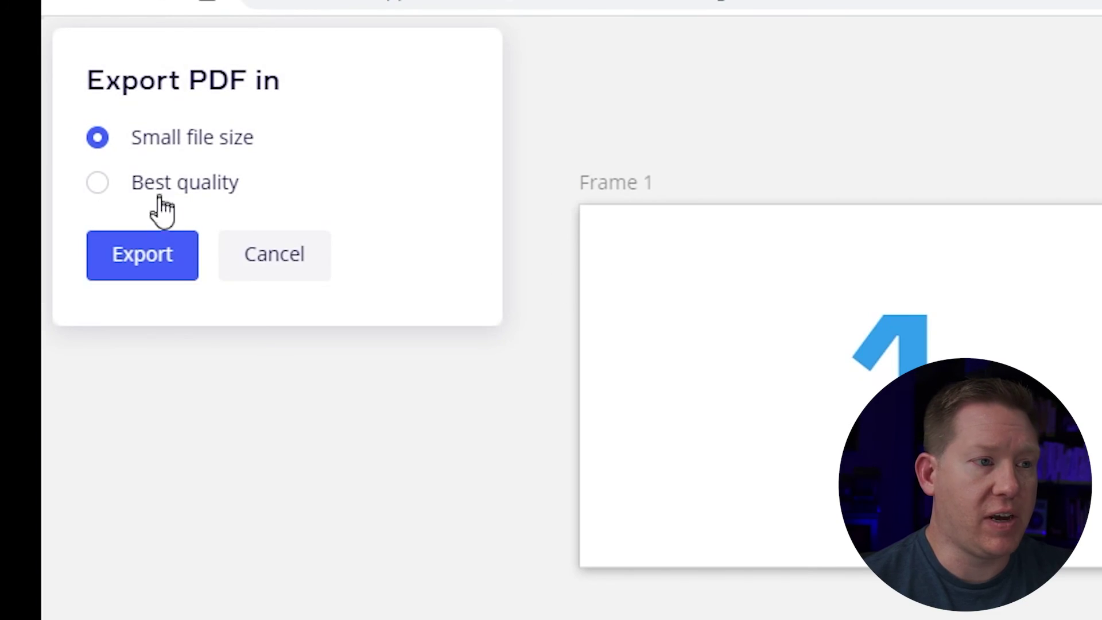
click(164, 183)
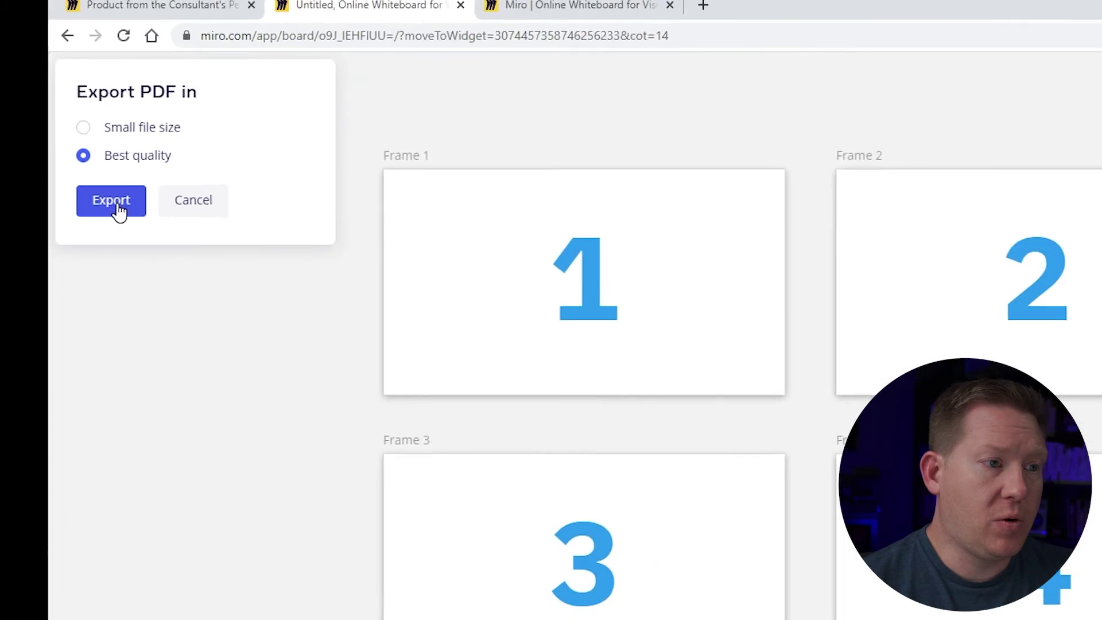
click(118, 207)
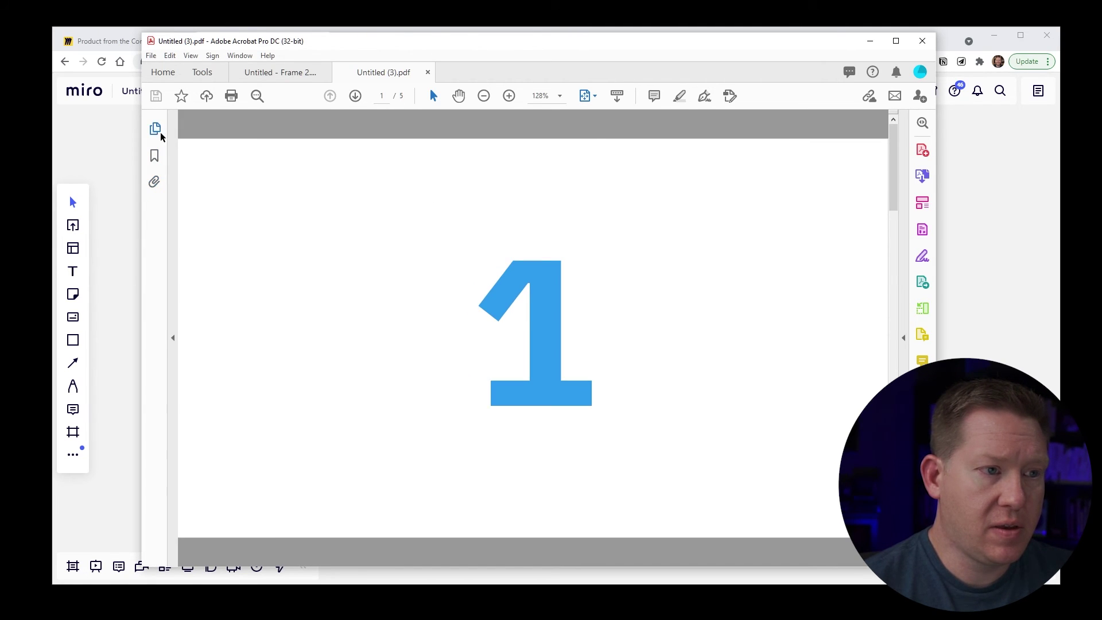
Review the page thumbnails of the exported board PDF in Acrobat and return to the Miro board.
click(155, 129)
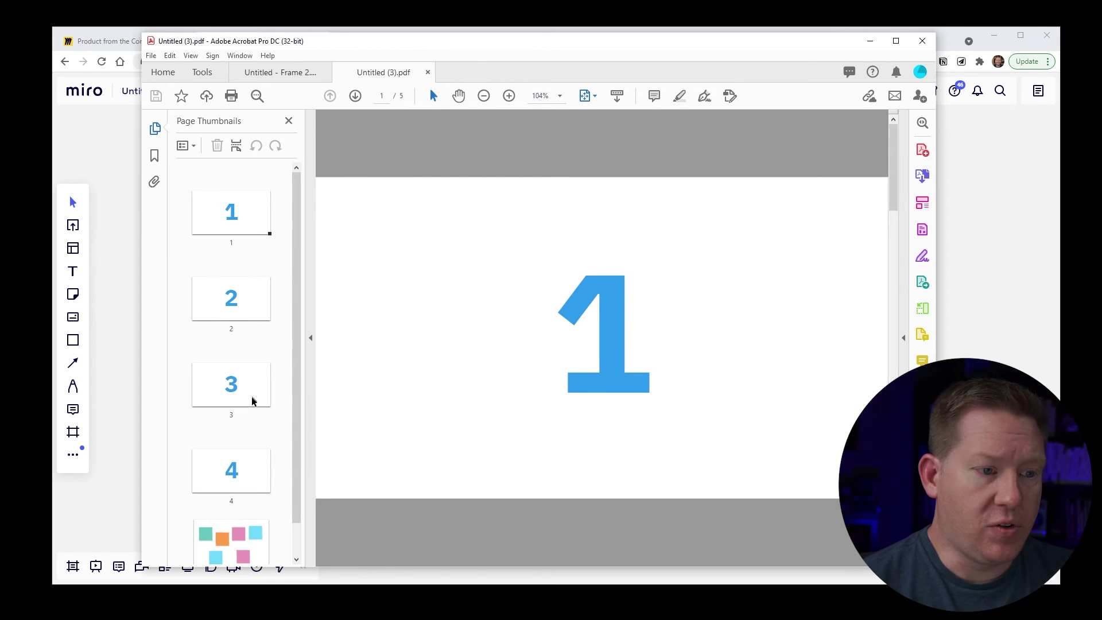
scroll(261, 516, down, 1)
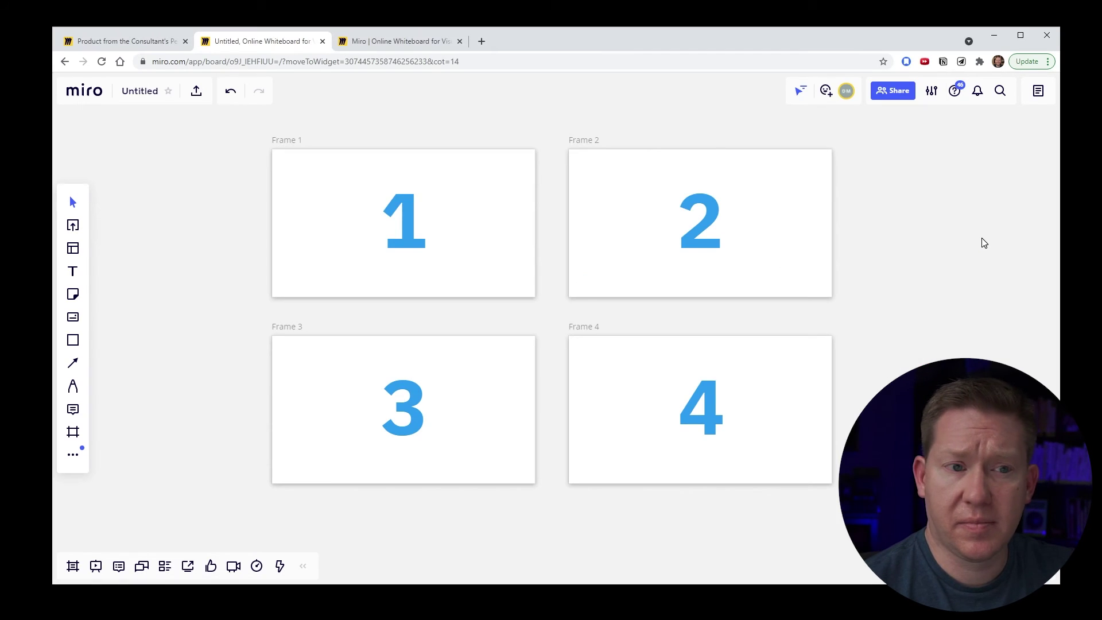
click(982, 240)
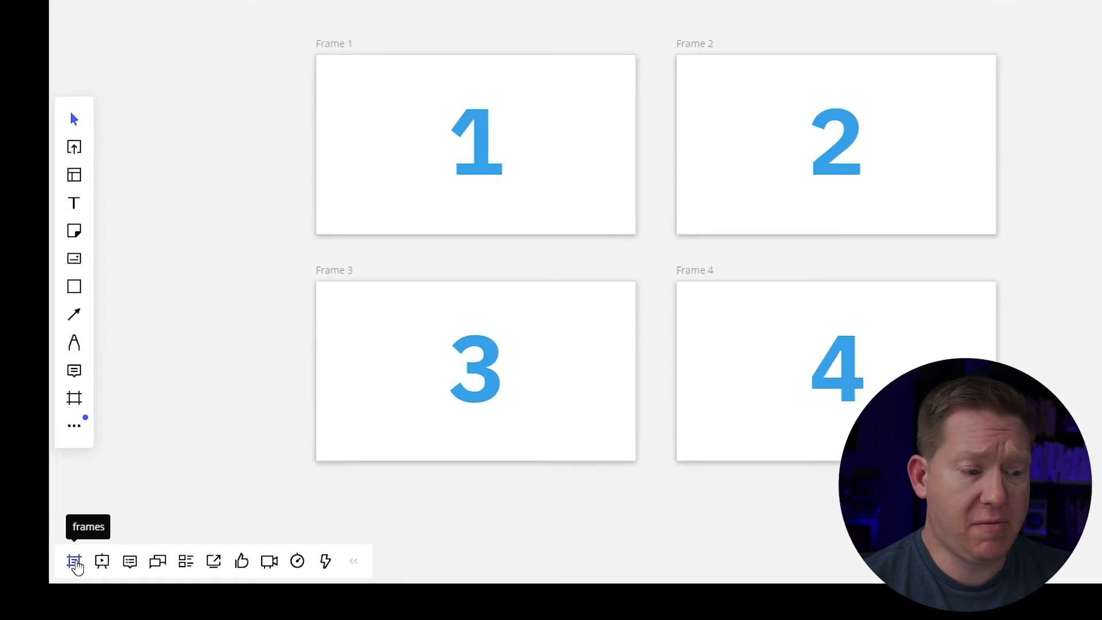
Open the list of frames and browse it, comparing the name-only list with the thumbnail view.
click(83, 533)
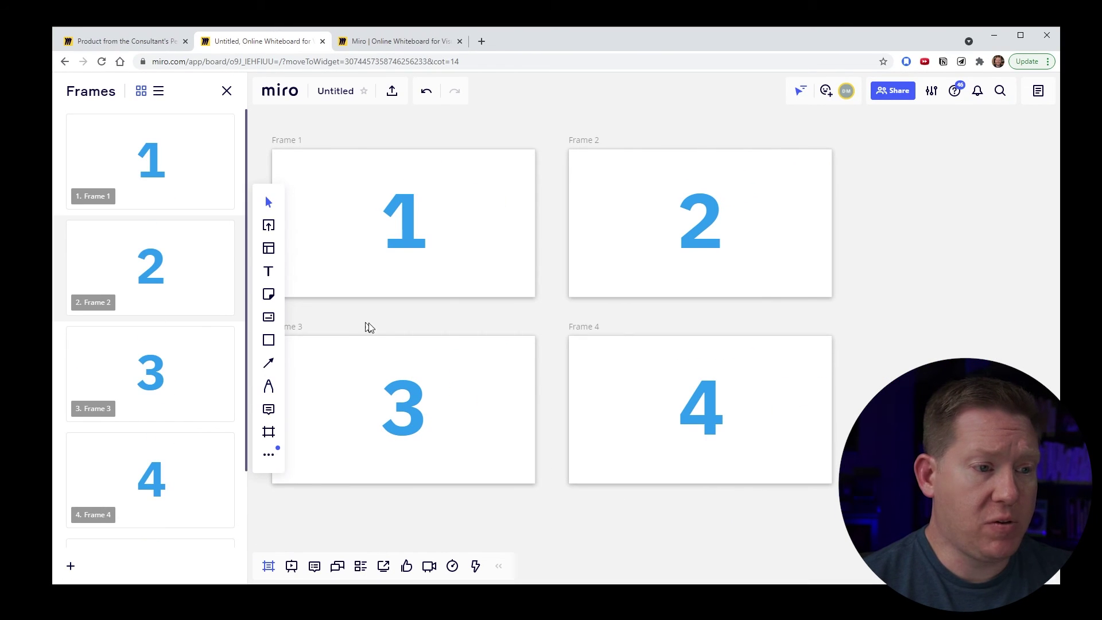
scroll(146, 304, down, 2)
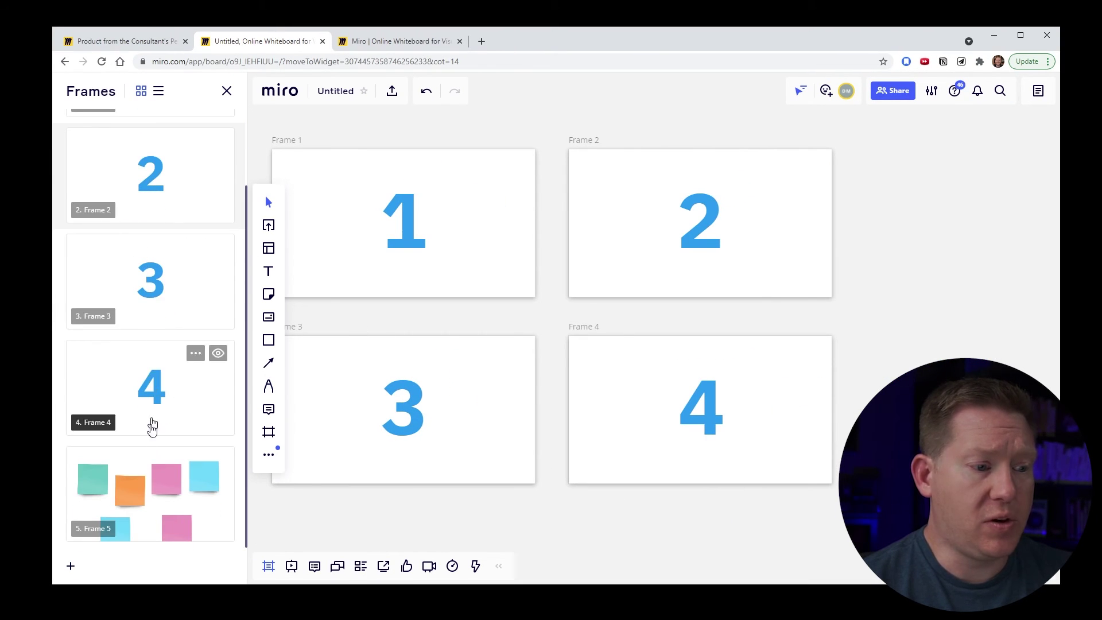
scroll(138, 418, up, 2)
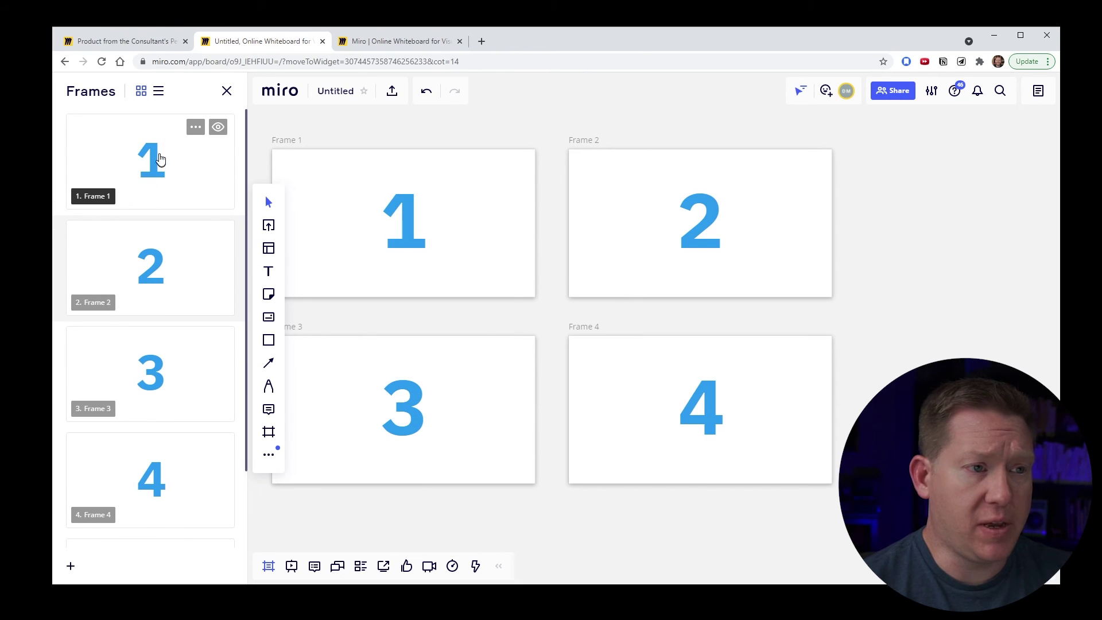
click(157, 93)
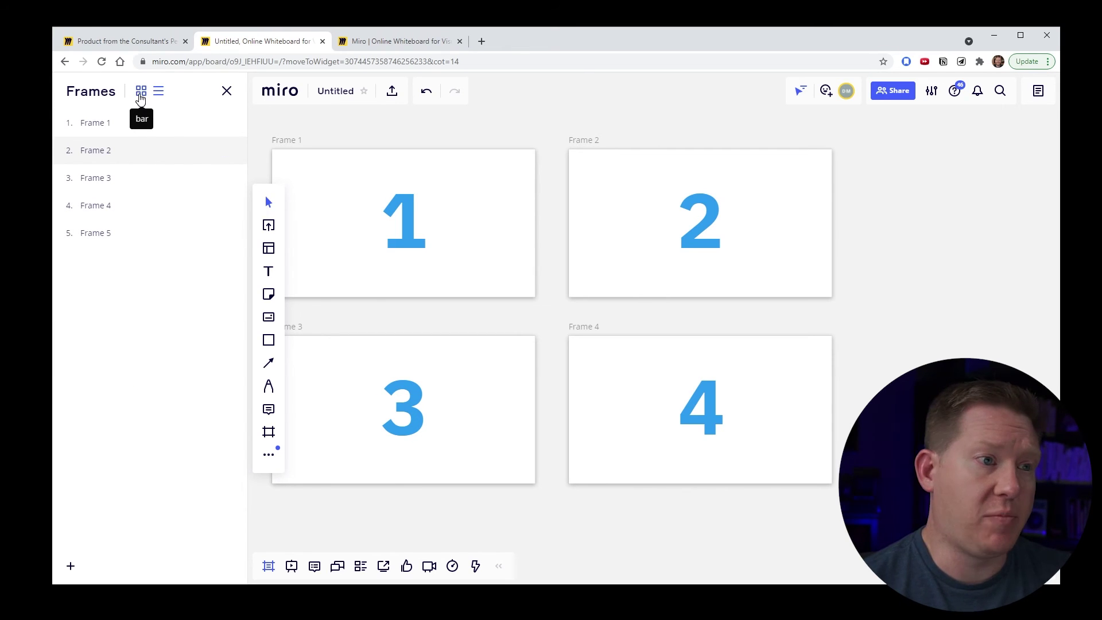
click(140, 96)
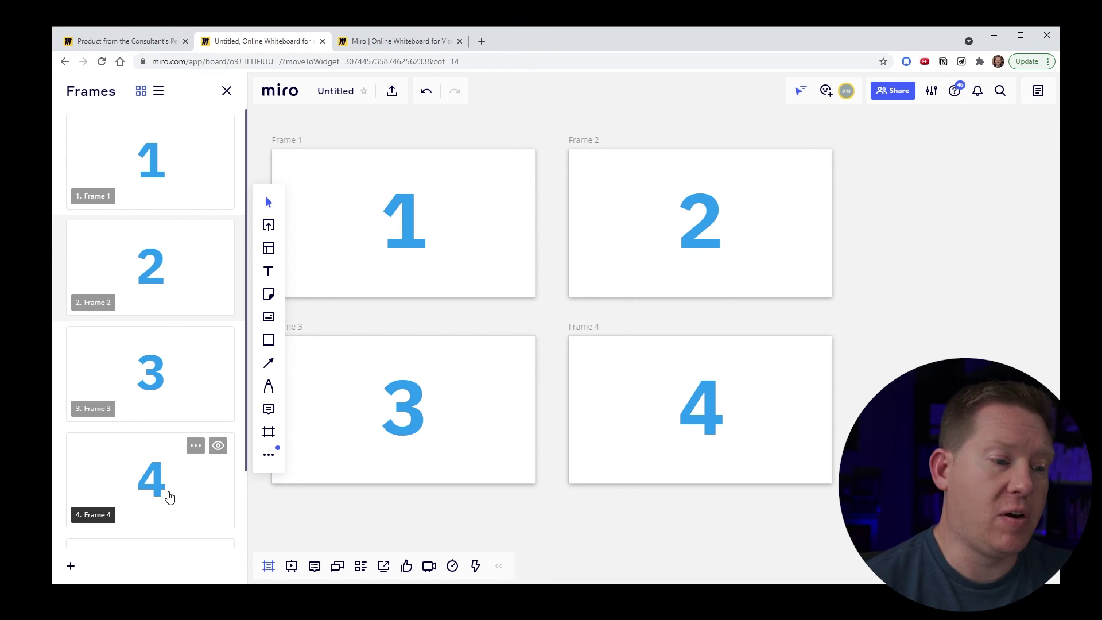
Reorder the frame list to Frame 5, Frame 1, Frame 4, Frame 3, Frame 2.
drag(169, 497, 167, 253)
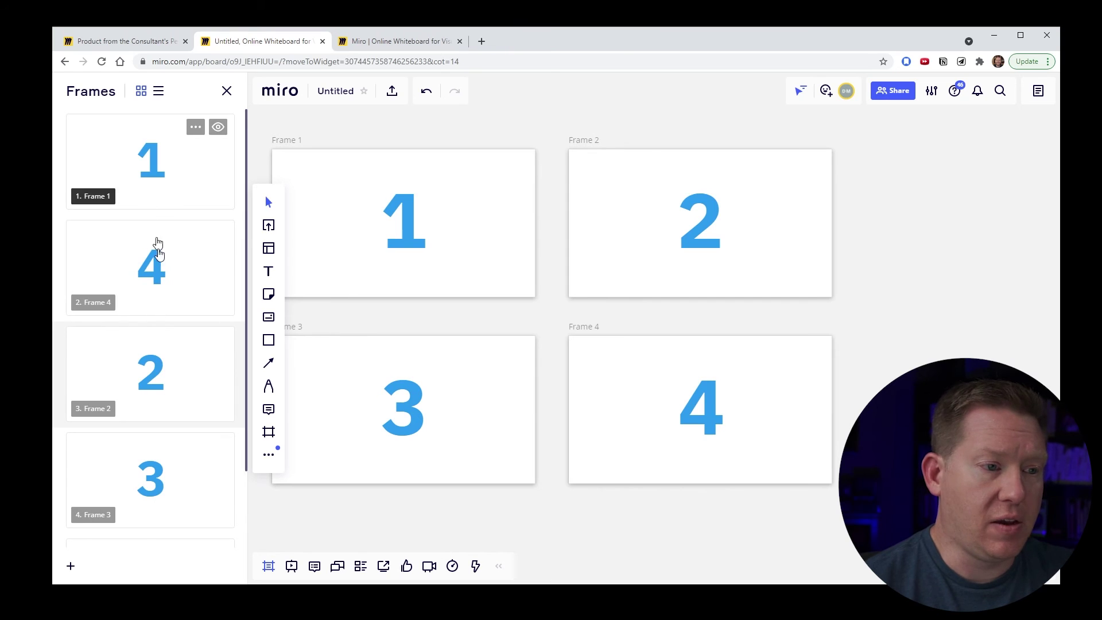
drag(165, 482, 166, 373)
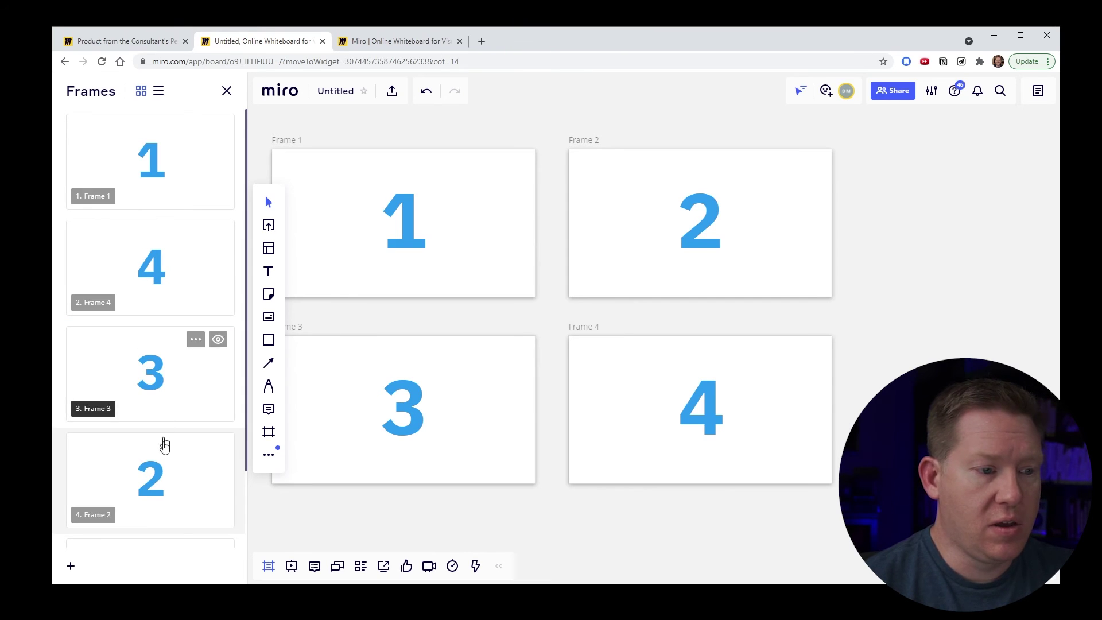
scroll(161, 482, down, 2)
drag(167, 492, 146, 137)
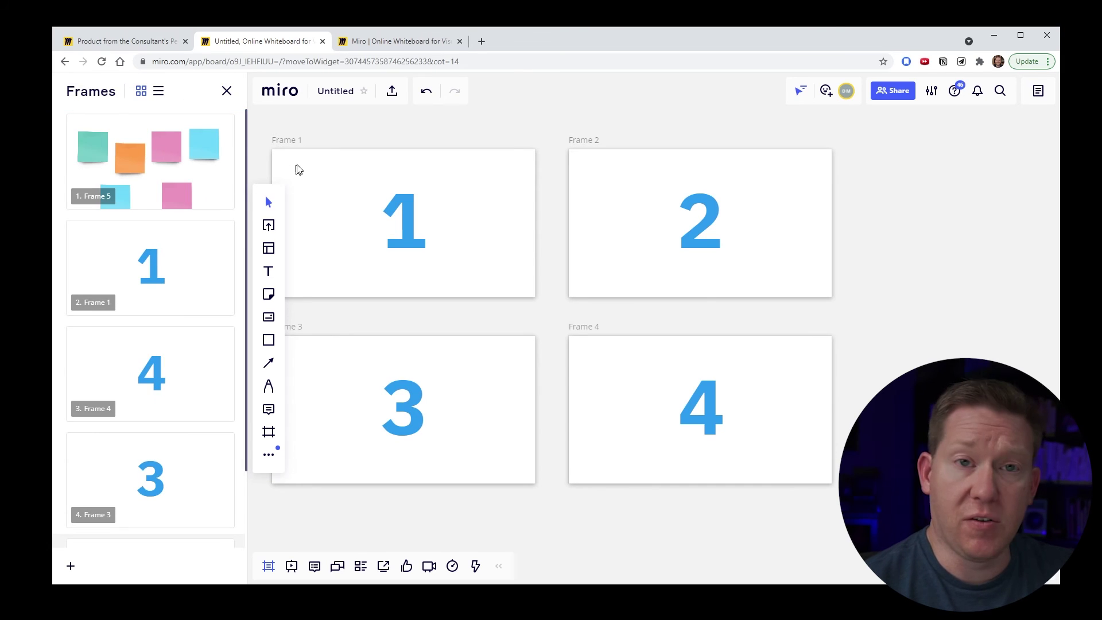
Export the board with the reordered frames as a best-quality PDF.
click(393, 95)
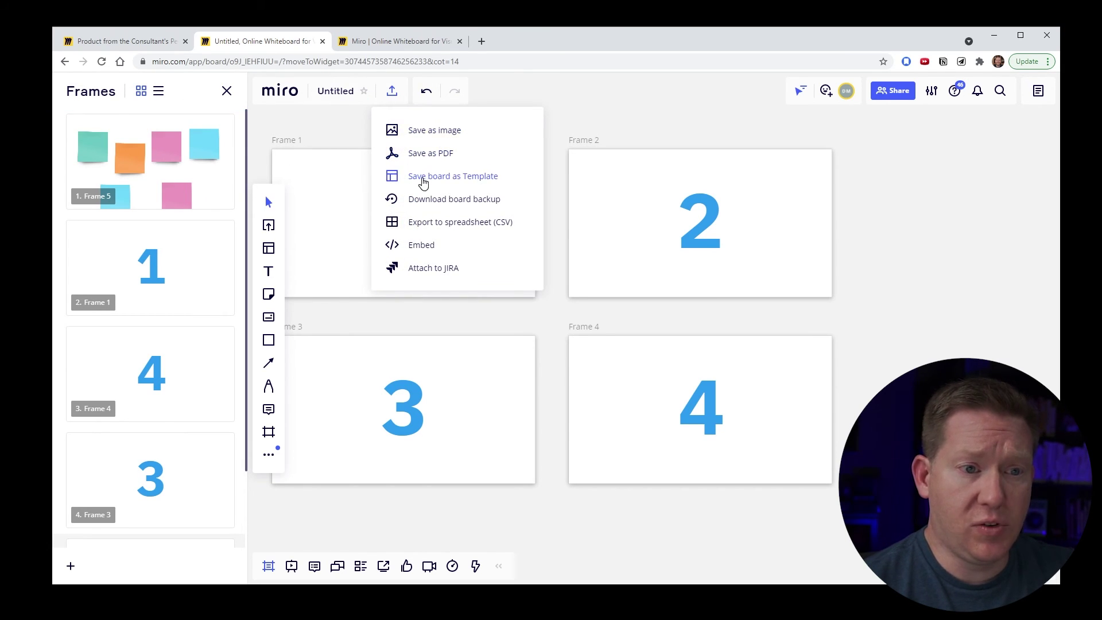
click(424, 153)
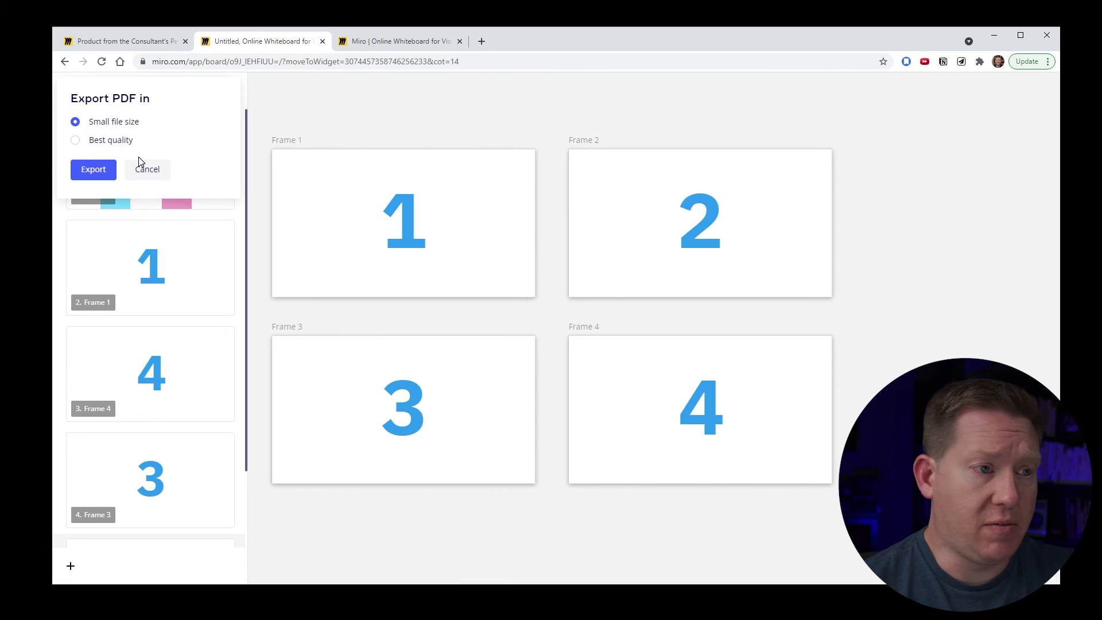
click(92, 140)
click(96, 169)
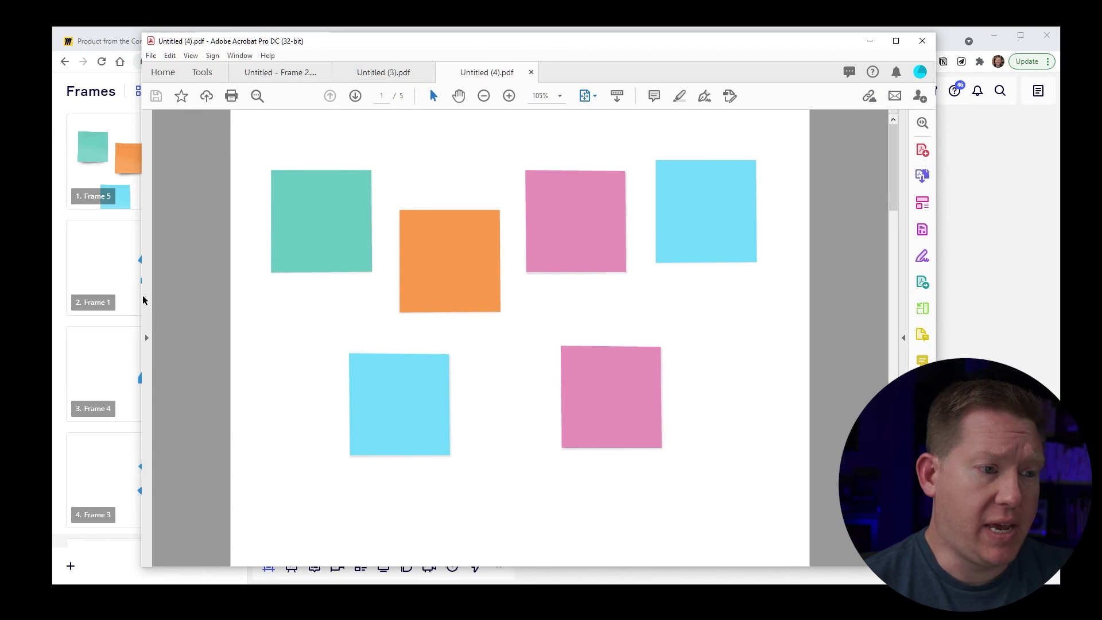
Check the page order in the new PDF's thumbnails in Acrobat and return to the Miro board.
mouse_move(149, 279)
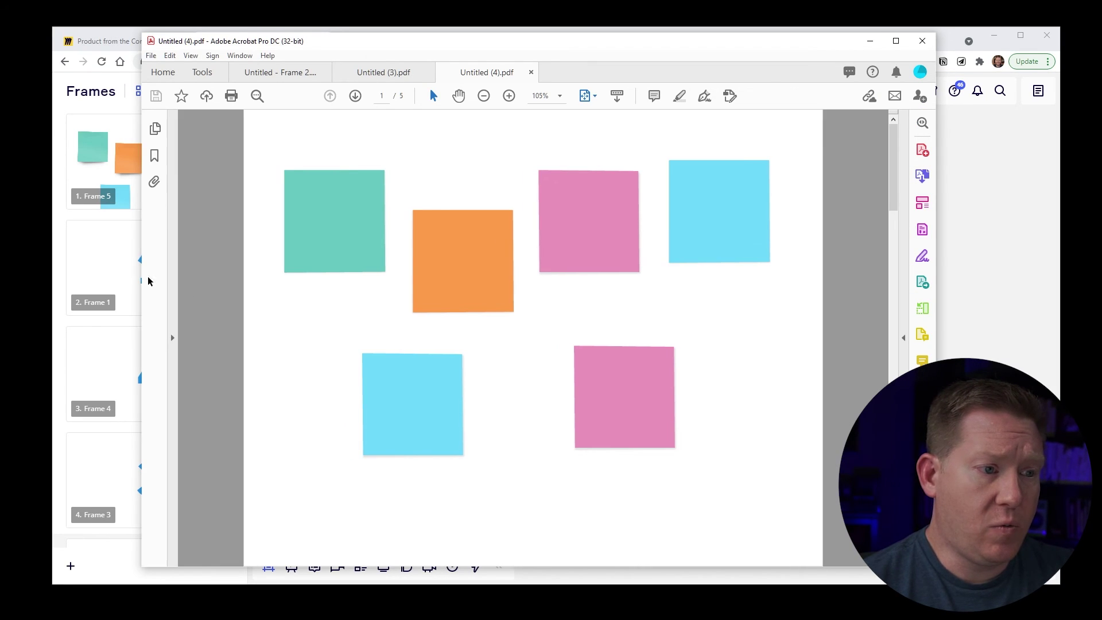
click(152, 130)
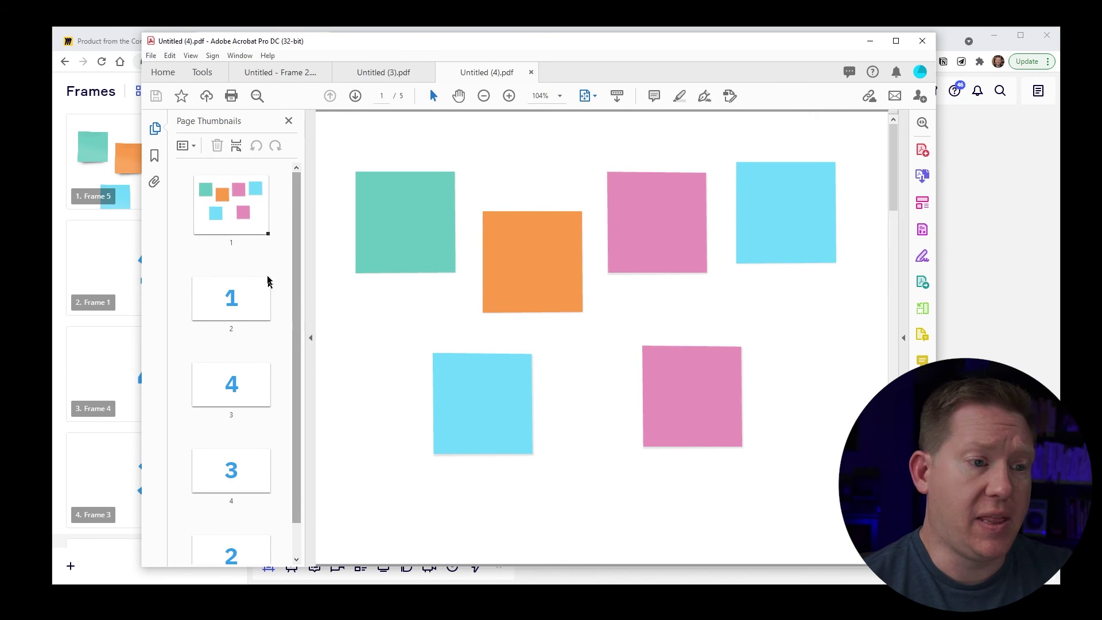
drag(263, 218, 242, 515)
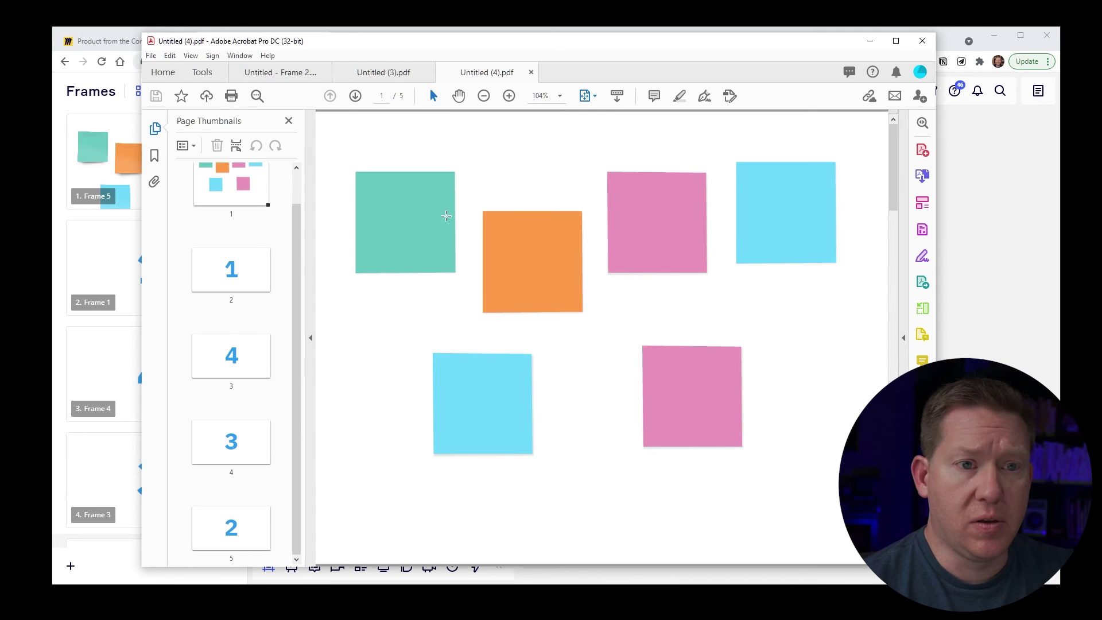
click(991, 197)
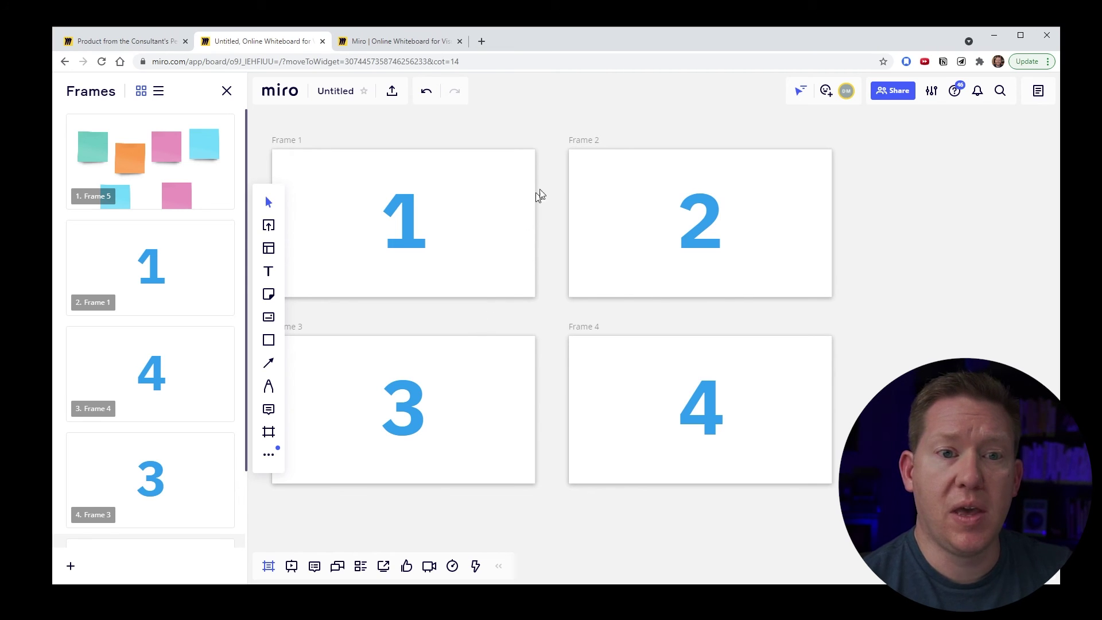
click(583, 141)
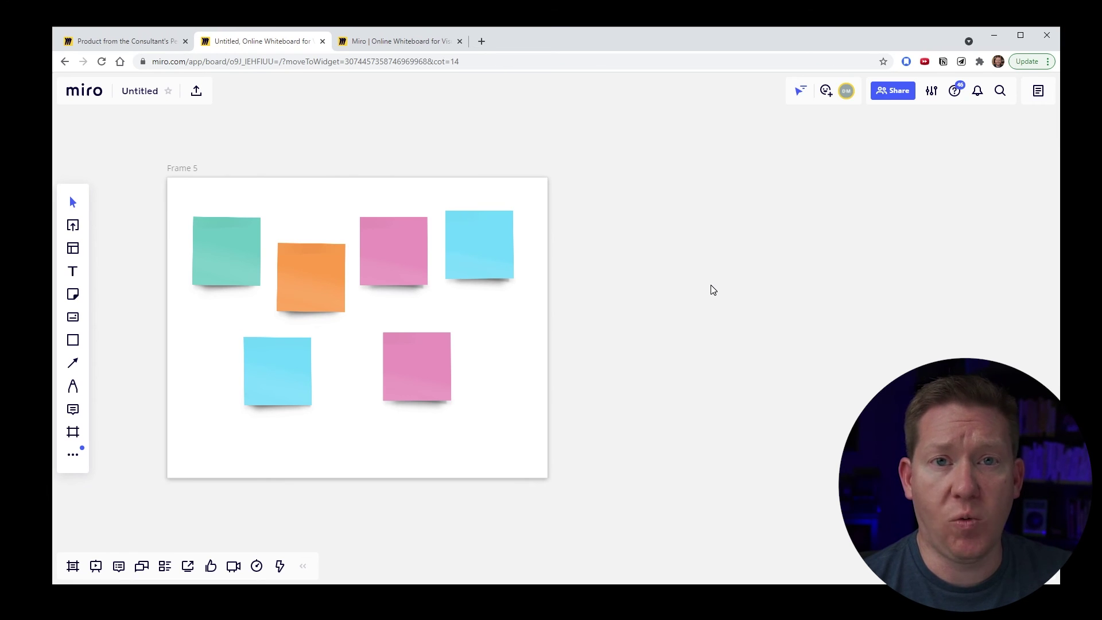
Export Frame 5 as a vector PDF, view the exported file in Acrobat and close it.
click(178, 172)
click(449, 127)
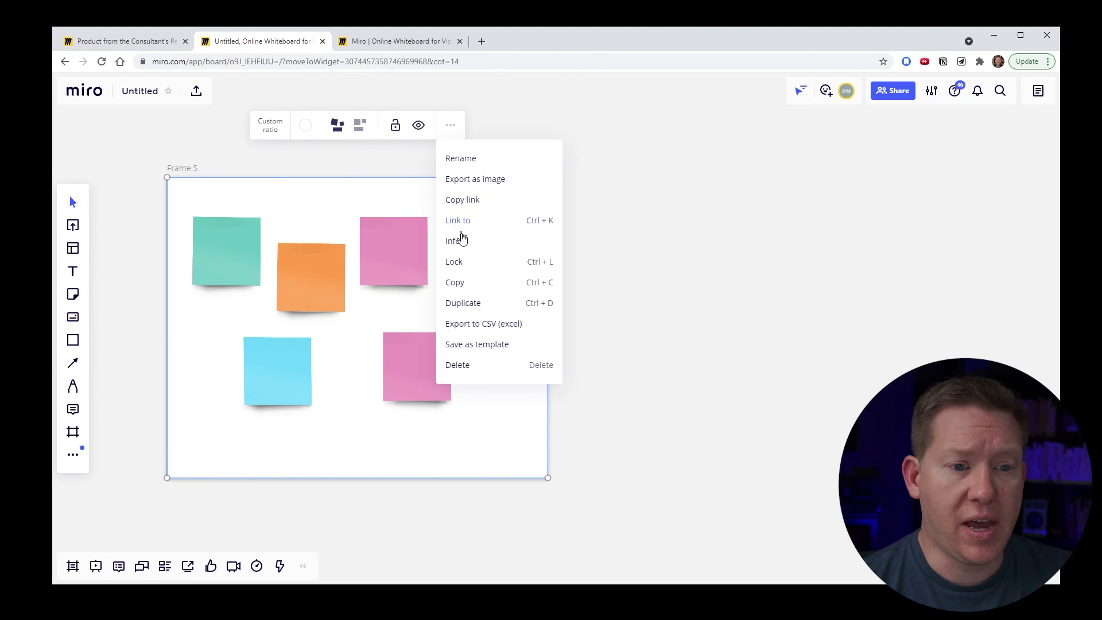
click(458, 187)
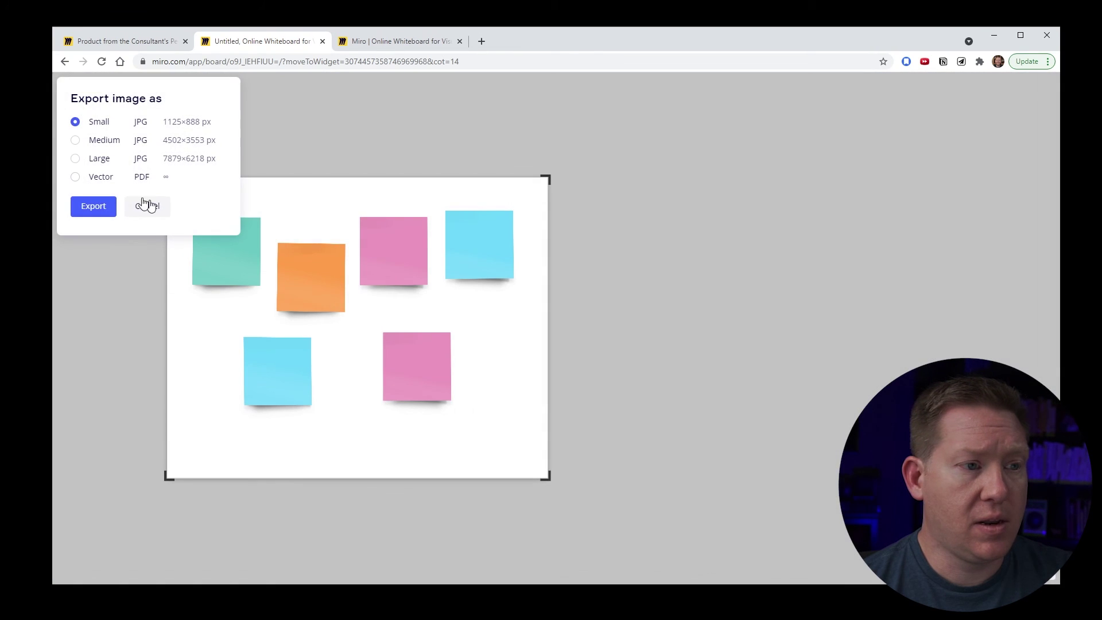
click(97, 178)
click(96, 206)
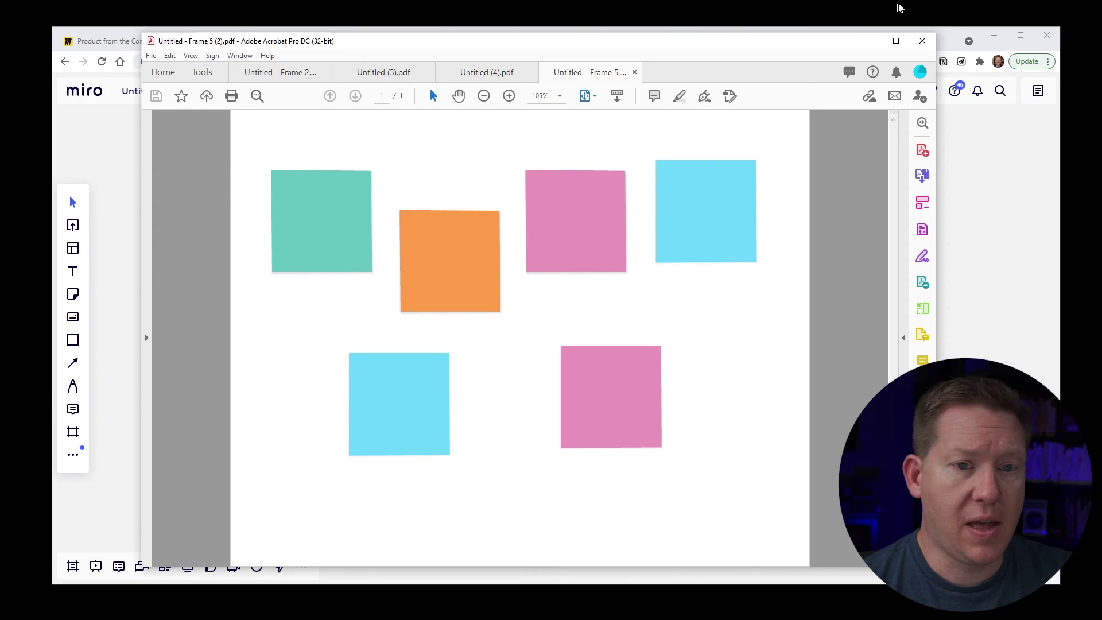
click(922, 40)
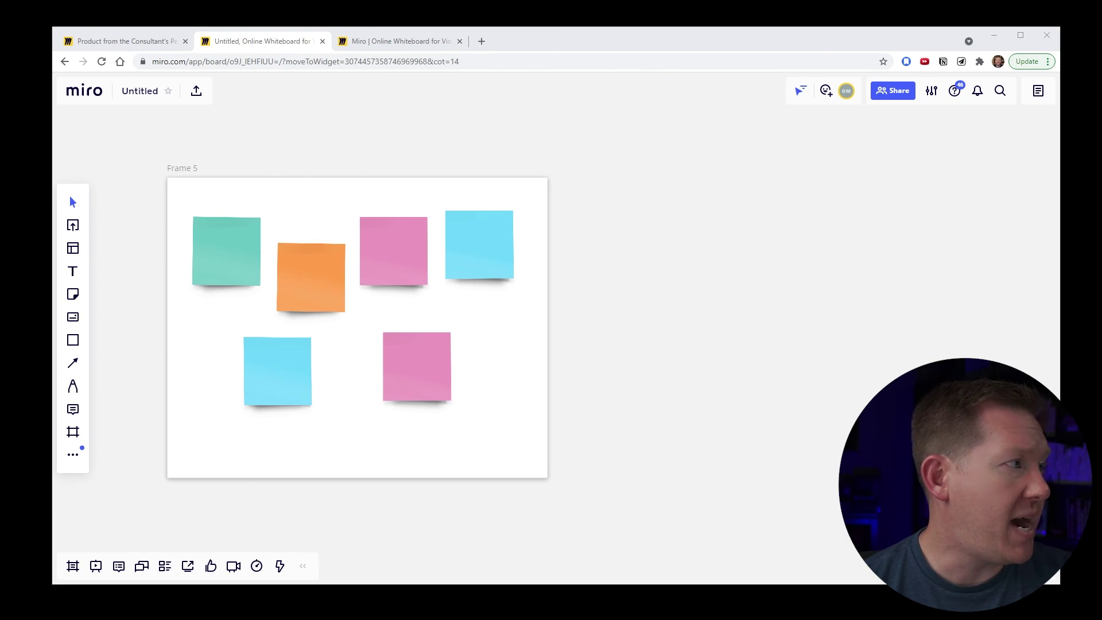
Add the exported file Untitled (4).pdf to the board and place it beside Frame 5.
drag(0, 322, 705, 290)
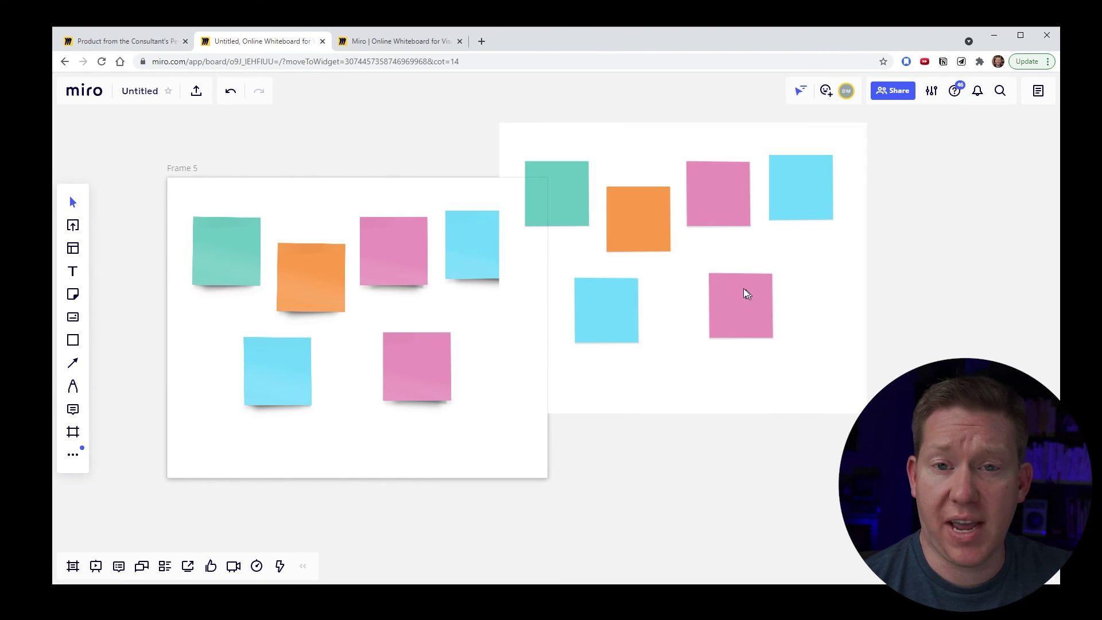
drag(756, 284, 818, 313)
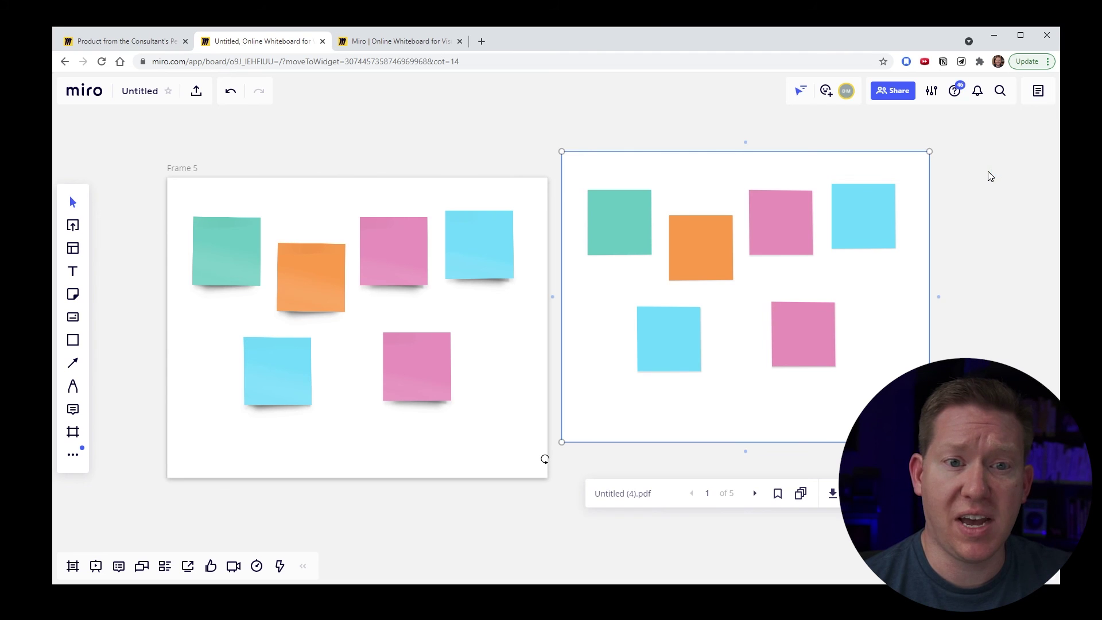
drag(818, 291, 770, 298)
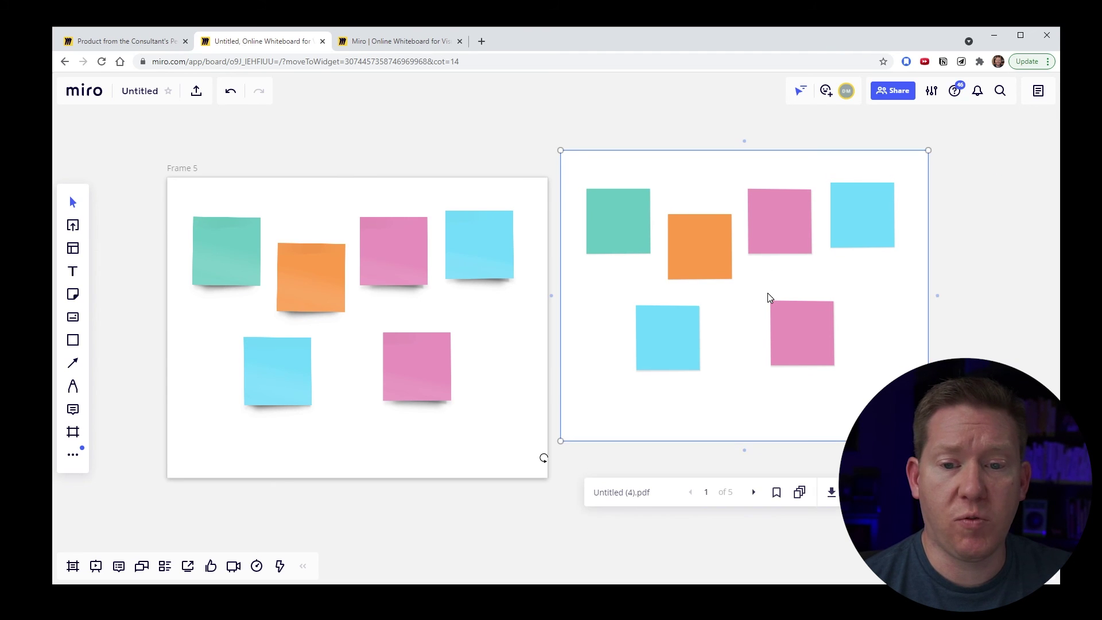
click(180, 169)
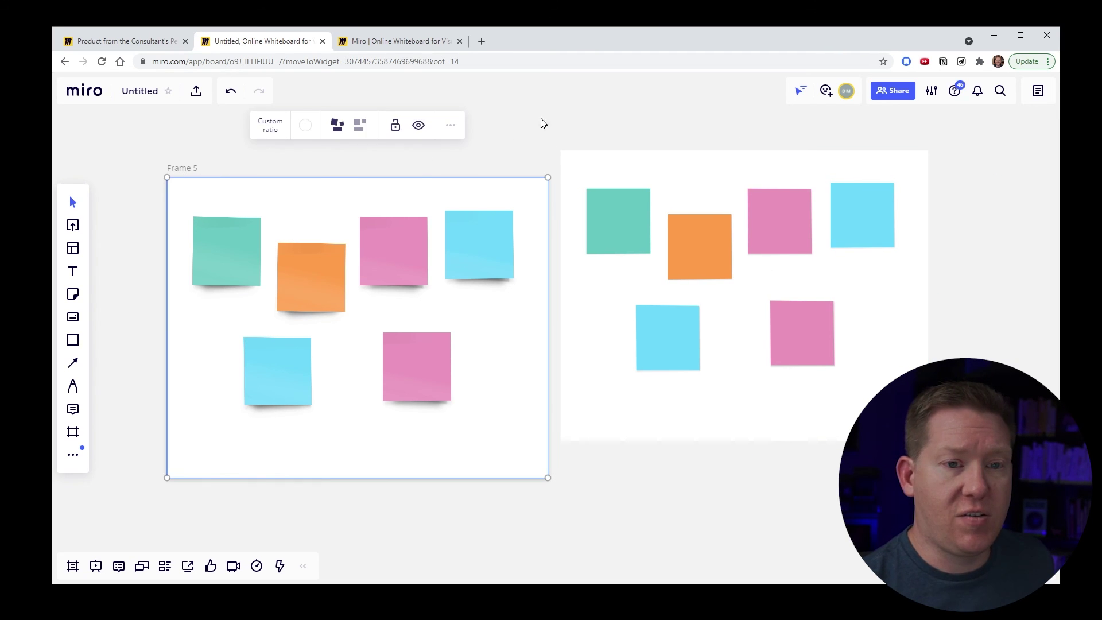
scroll(563, 145, up, 3)
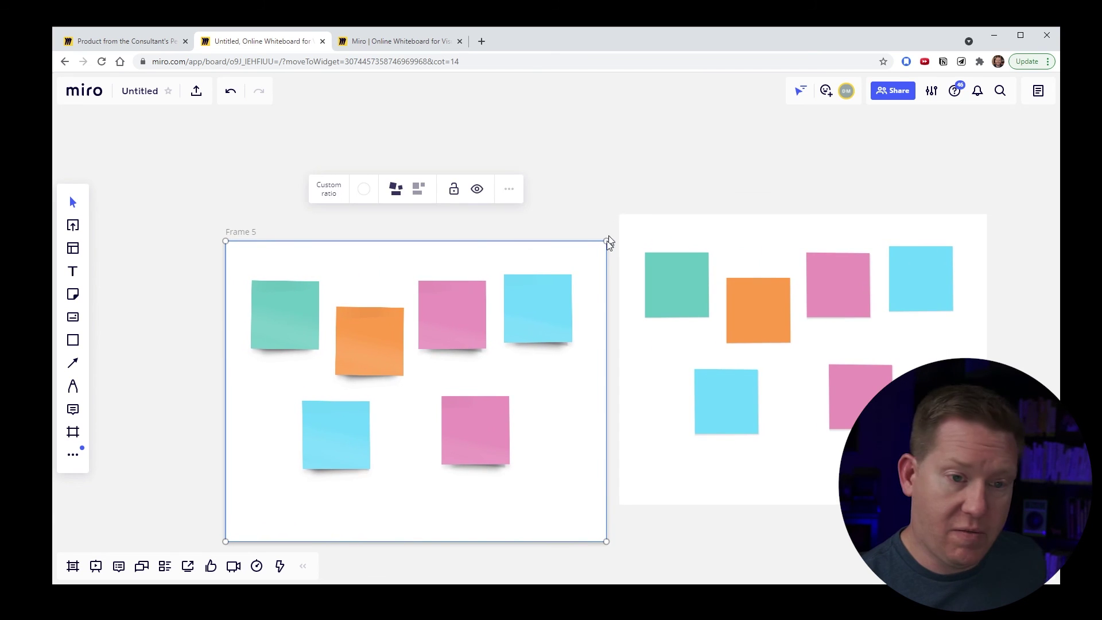
scroll(609, 243, down, 3)
Start presentation mode on the numbered frames and go back to Frame 5, then forward through Frame 1 to Frame 4.
drag(580, 209, 423, 351)
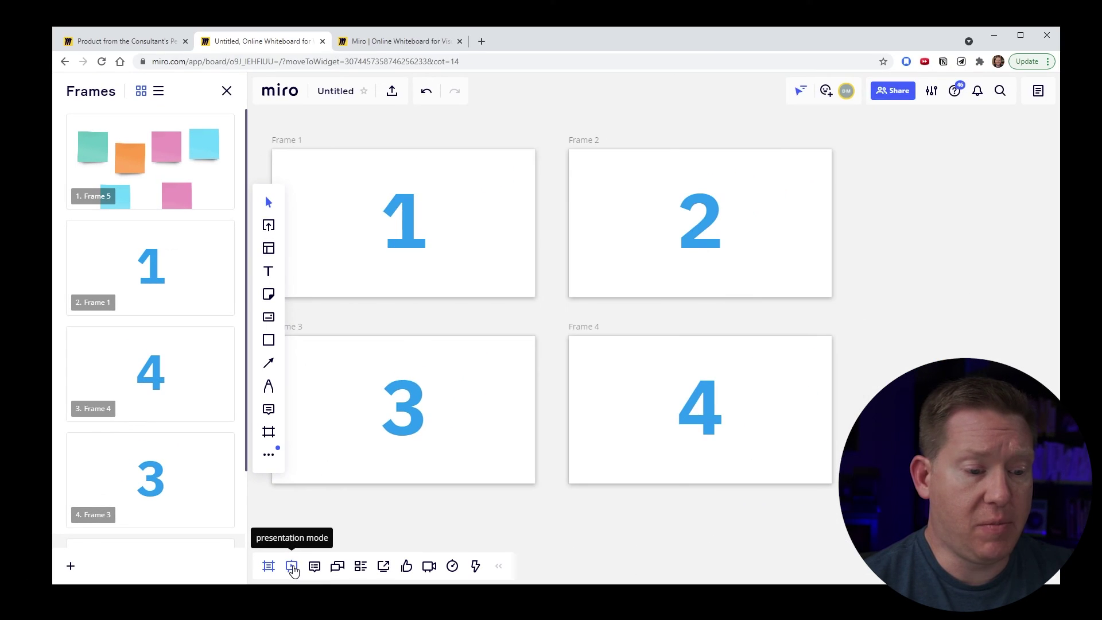
click(464, 545)
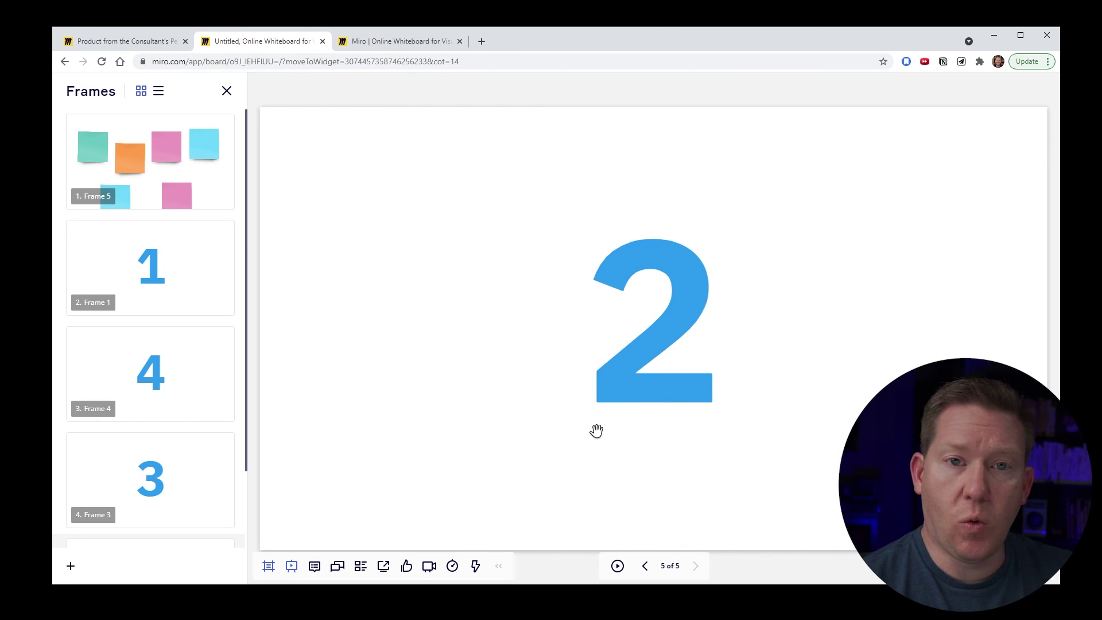
click(645, 567)
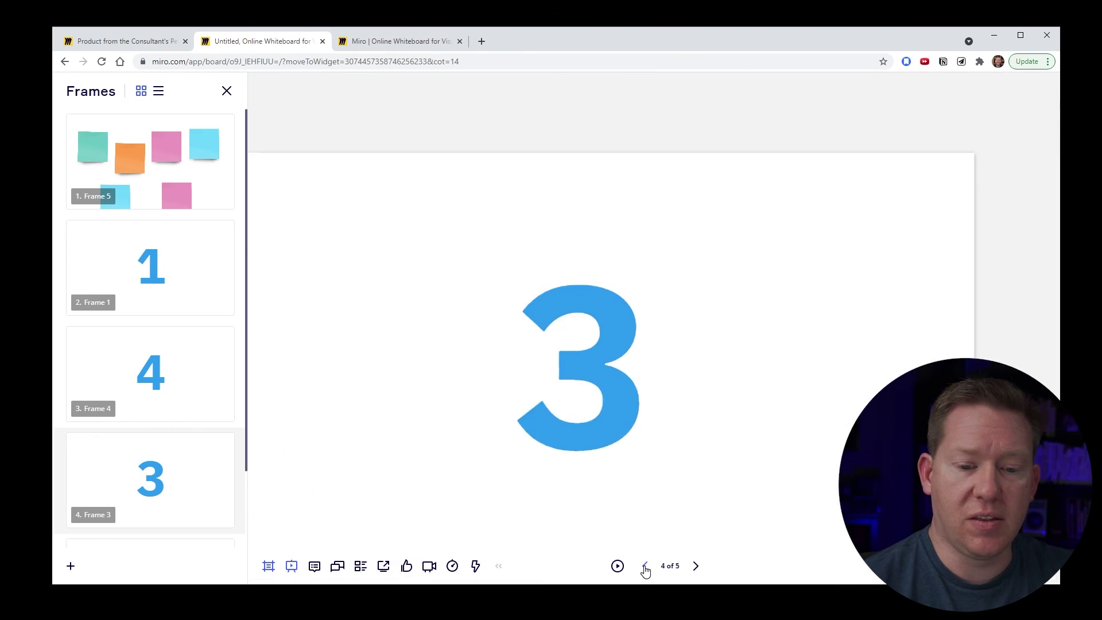
click(645, 567)
click(645, 567)
click(645, 567)
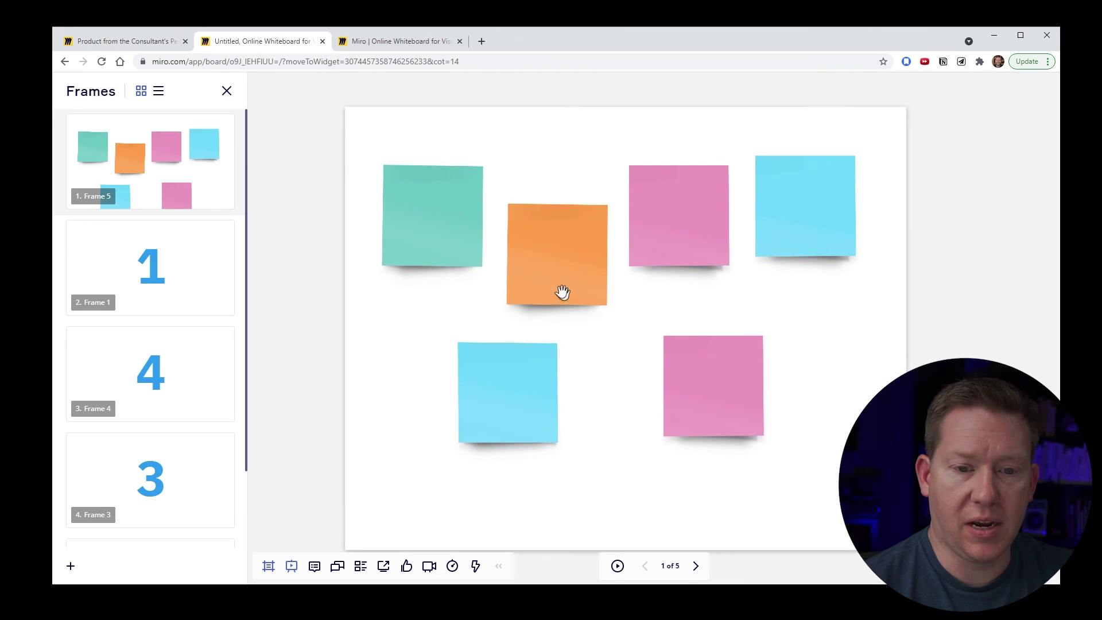
click(695, 567)
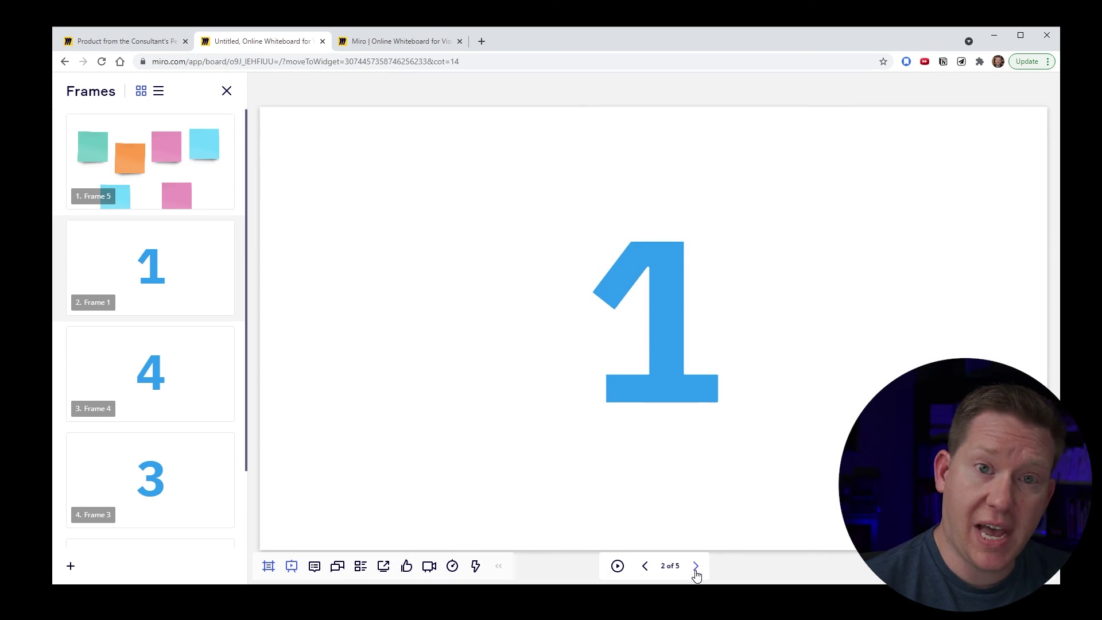
click(696, 567)
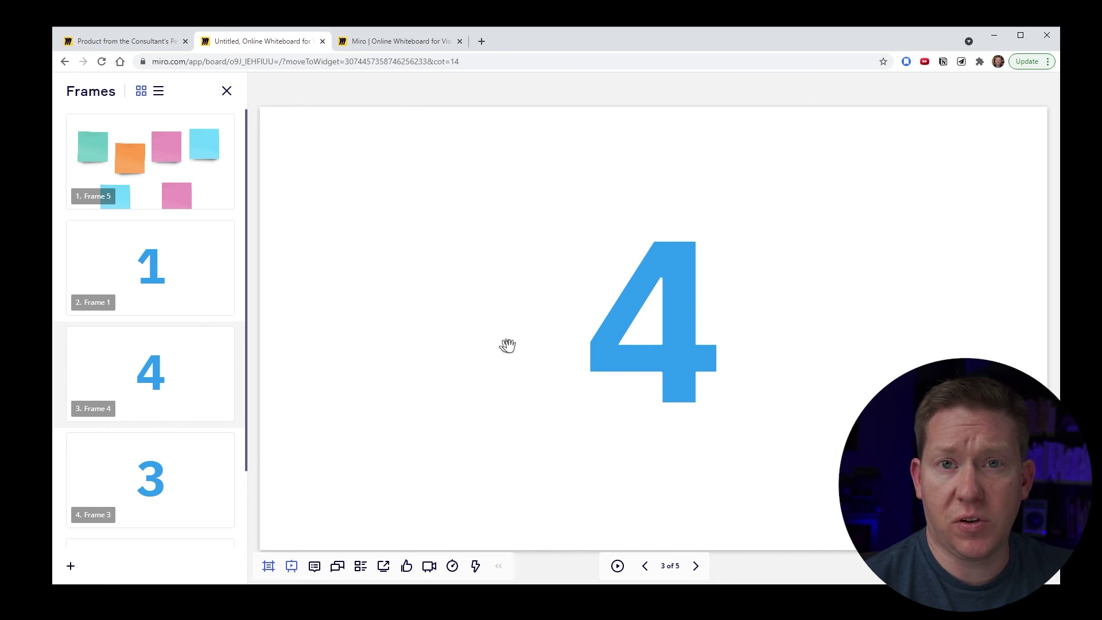
Zoom out to the surrounding frames while presenting, return the presentation to Frame 4 and leave presentation mode.
scroll(505, 350, down, 5)
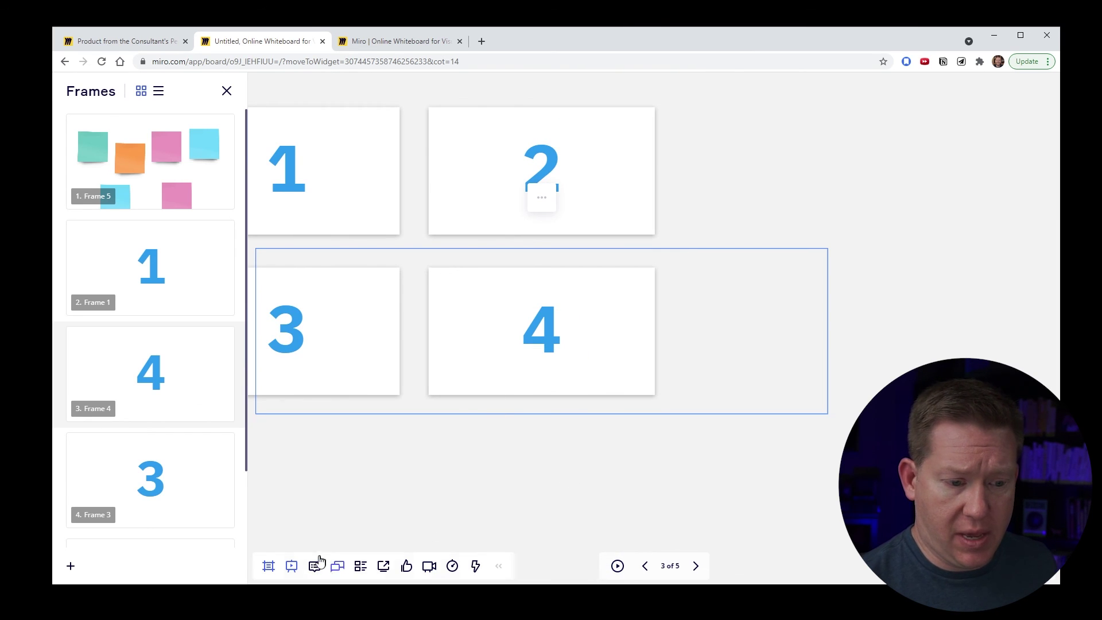
click(291, 566)
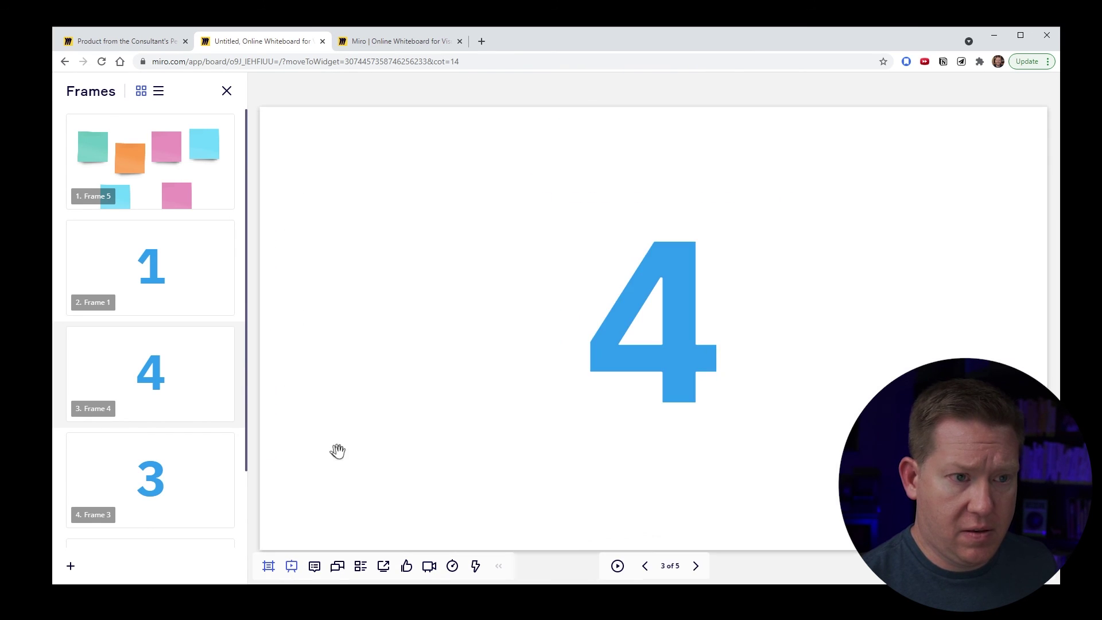
click(291, 567)
click(292, 568)
click(291, 567)
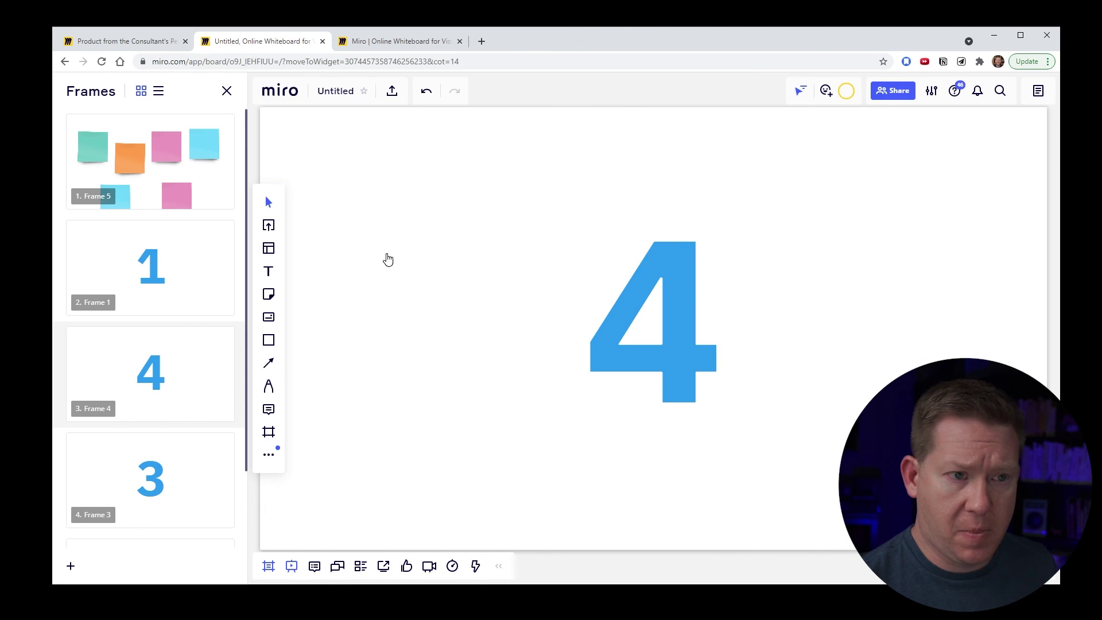
Enlarge Frame 4 to about twice its width and move it clear of Frames 1, 2 and 3.
scroll(536, 287, down, 3)
scroll(535, 280, down, 1)
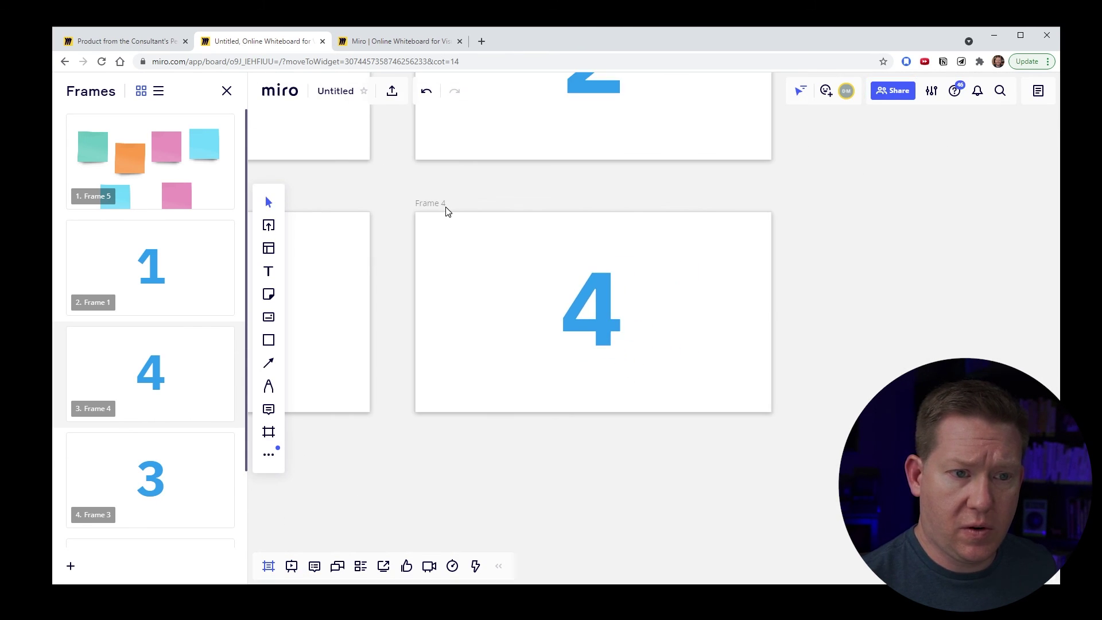
click(494, 237)
click(696, 492)
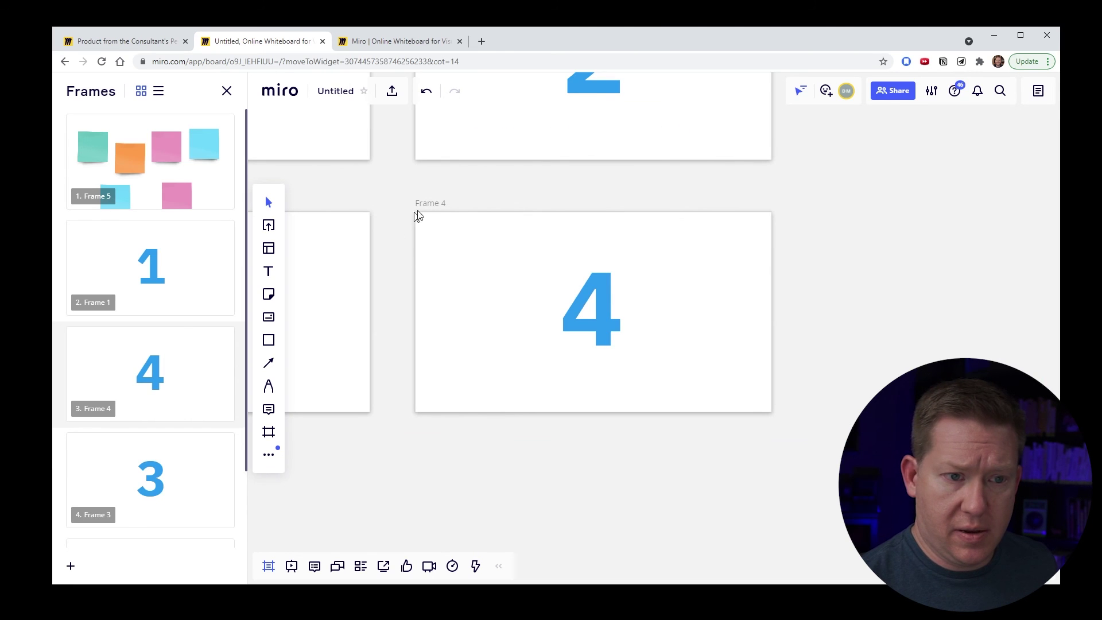
click(452, 216)
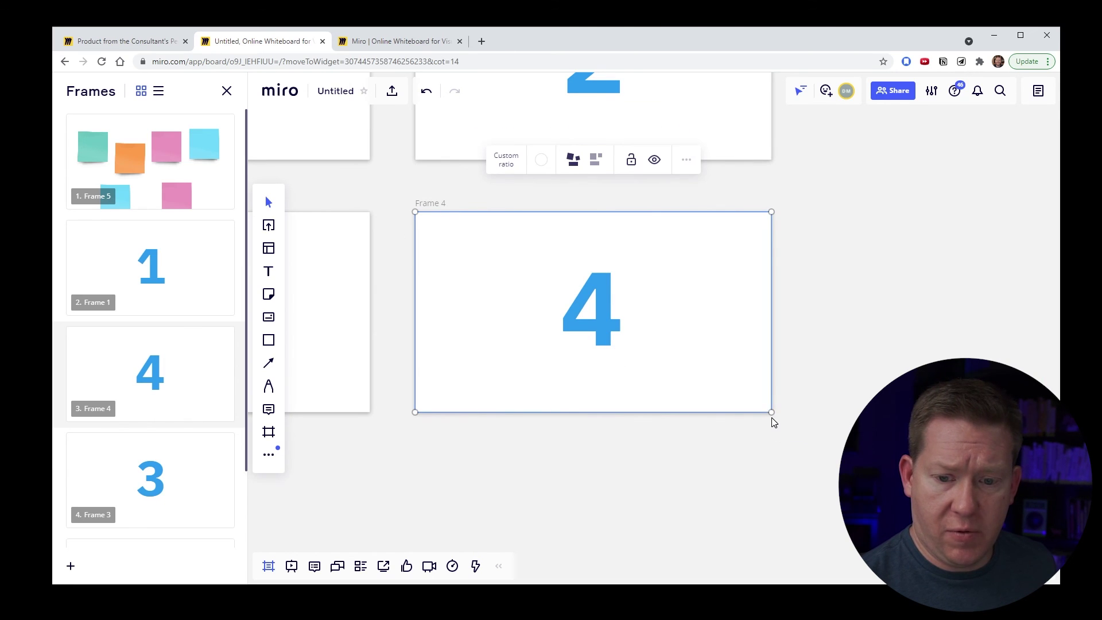
drag(770, 412, 795, 420)
scroll(660, 371, down, 4)
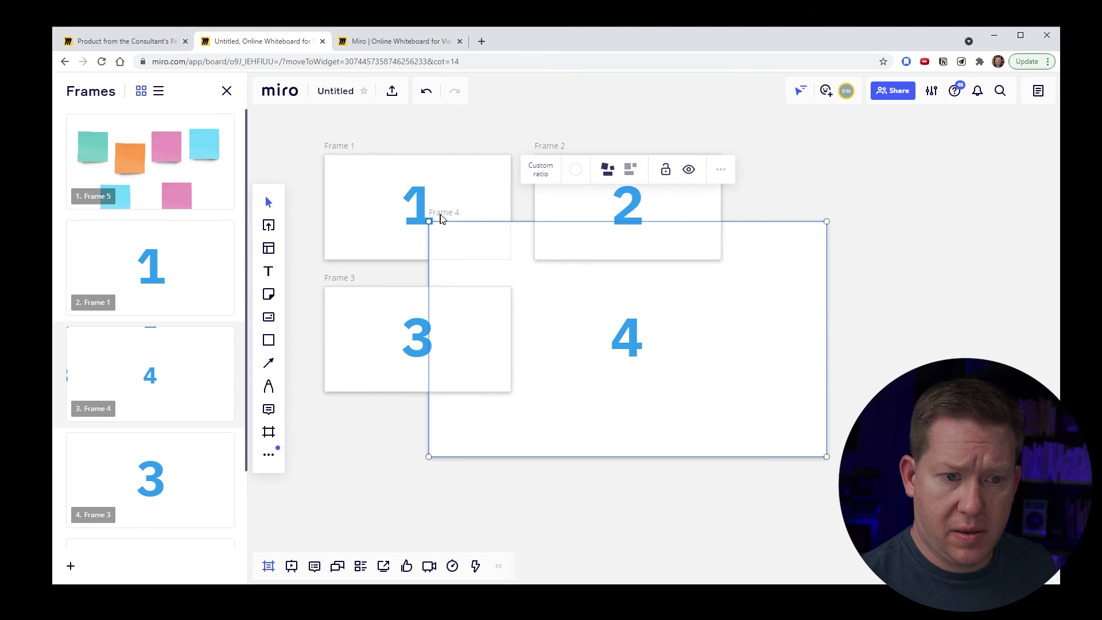
drag(442, 219, 567, 294)
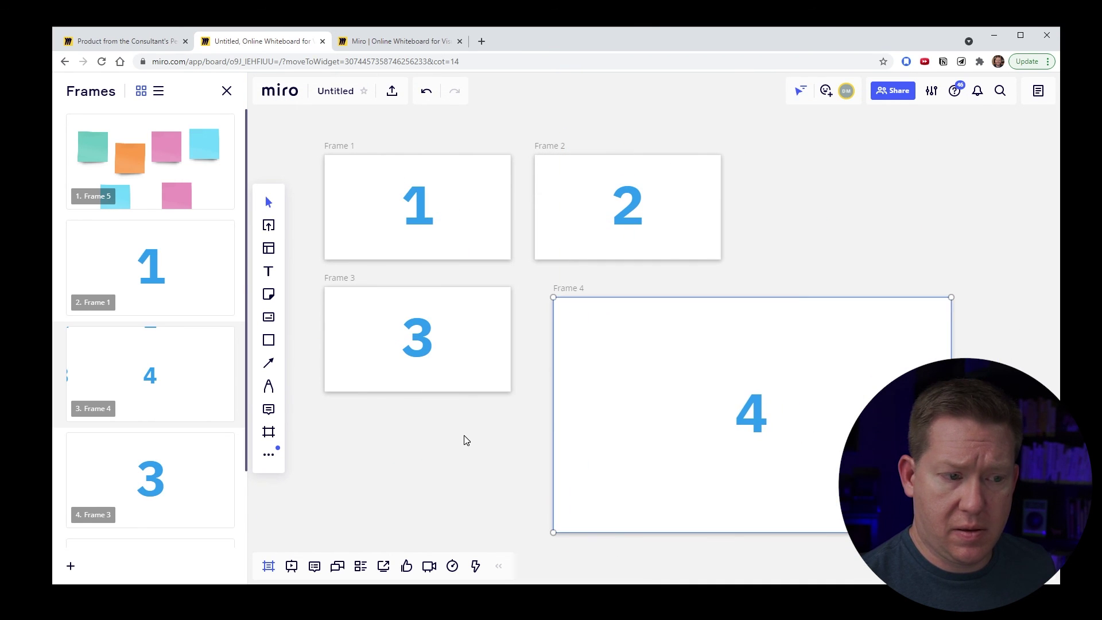
click(466, 440)
Present the frames again to compare the enlarged Frame 4 with Frames 1, 3 and 2, and exit presentation mode.
click(292, 567)
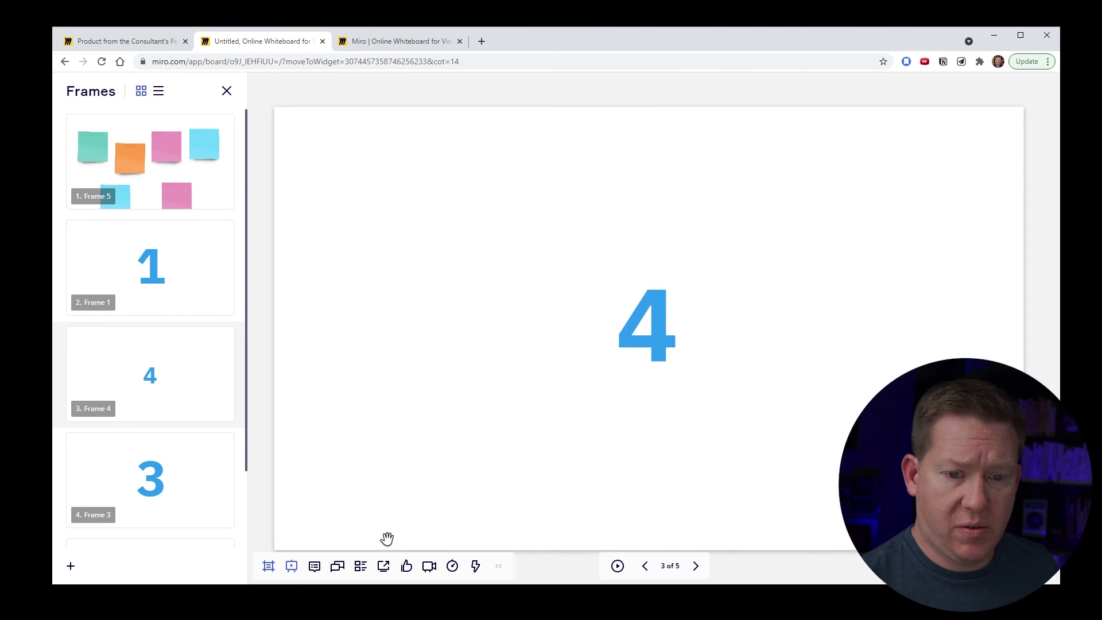
click(644, 566)
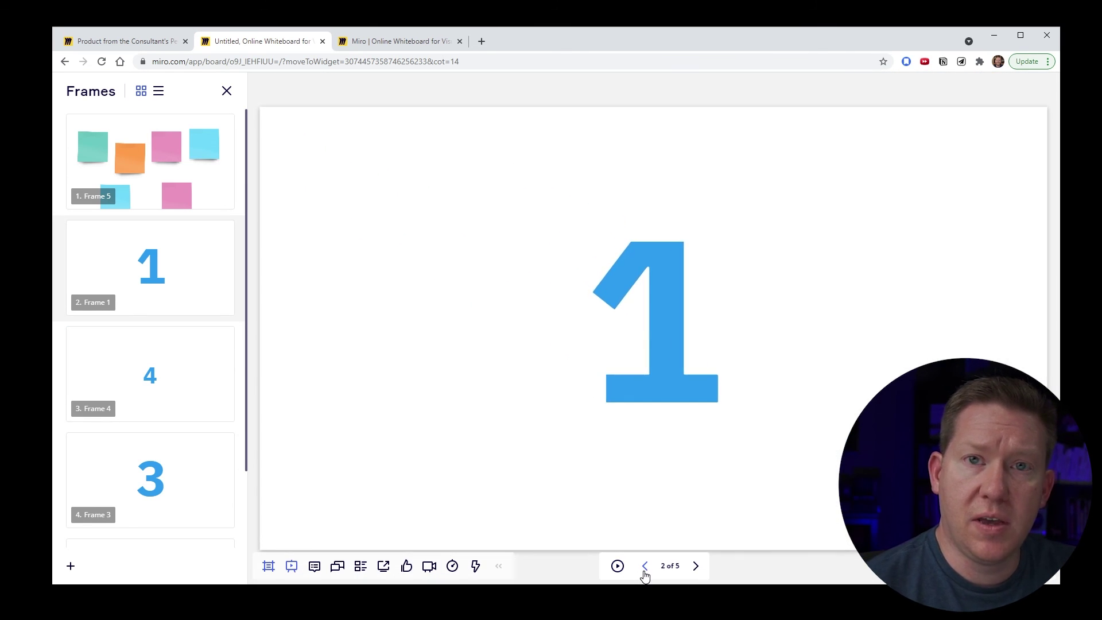
click(696, 566)
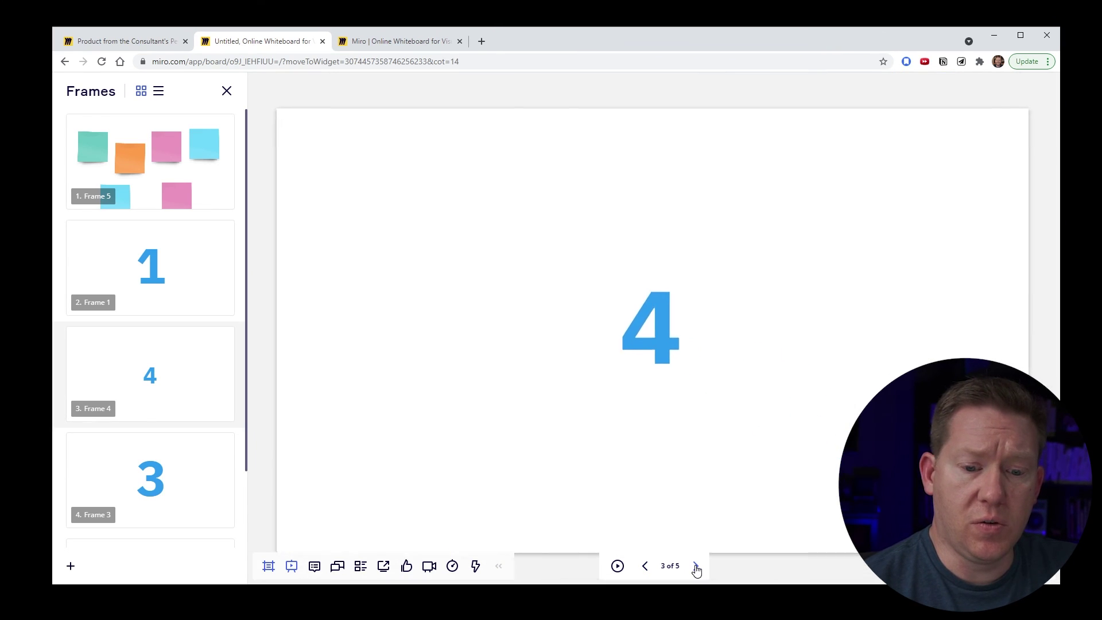
click(696, 566)
click(696, 566)
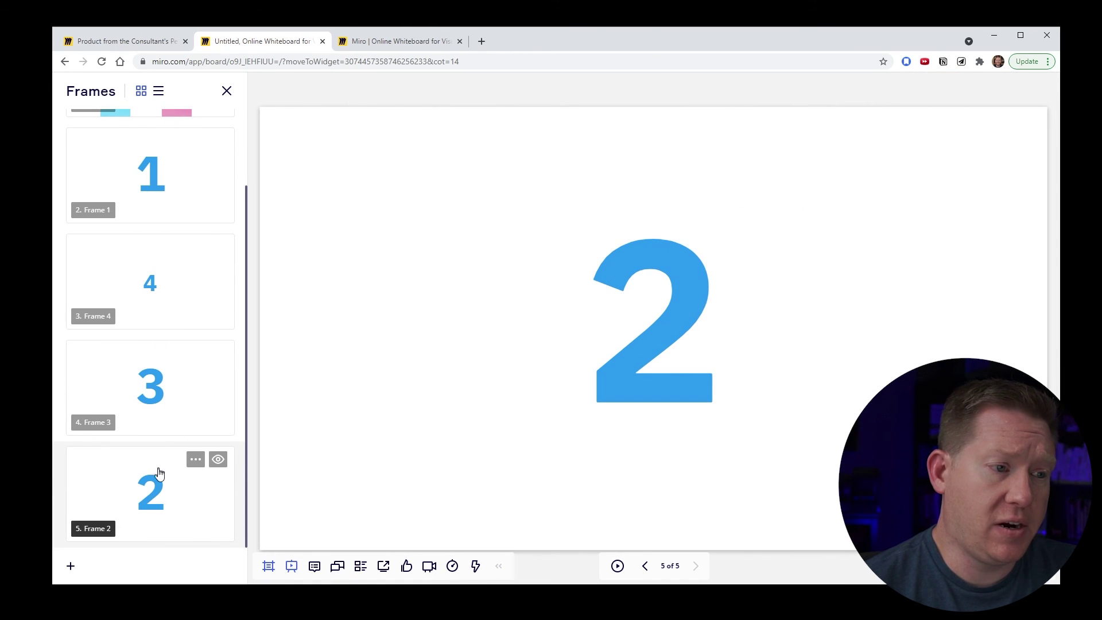
scroll(157, 465, up, 2)
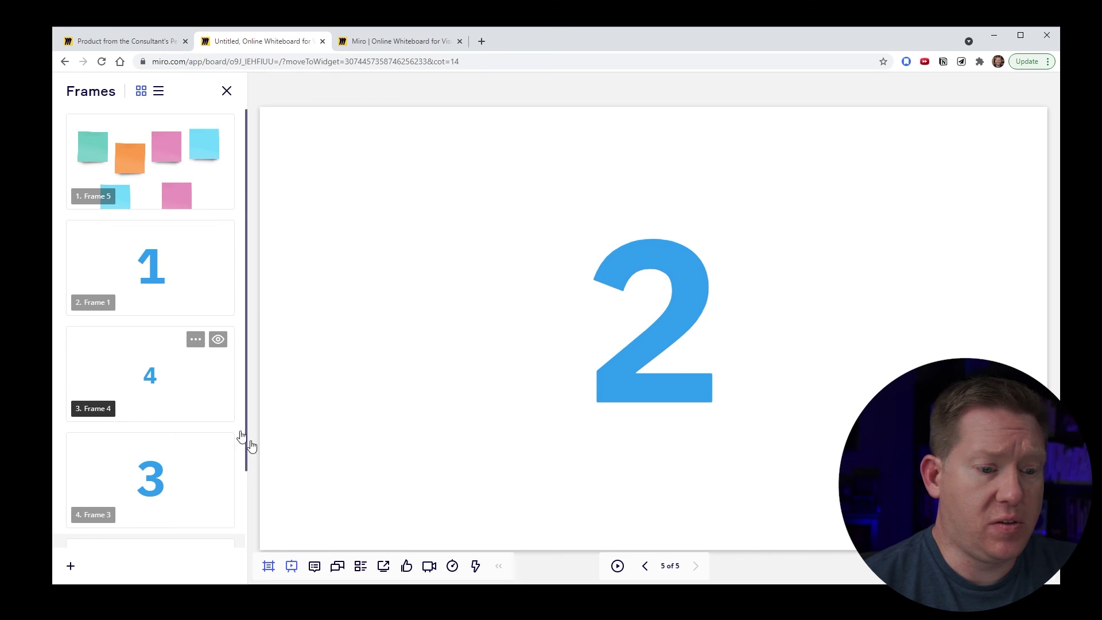
click(298, 567)
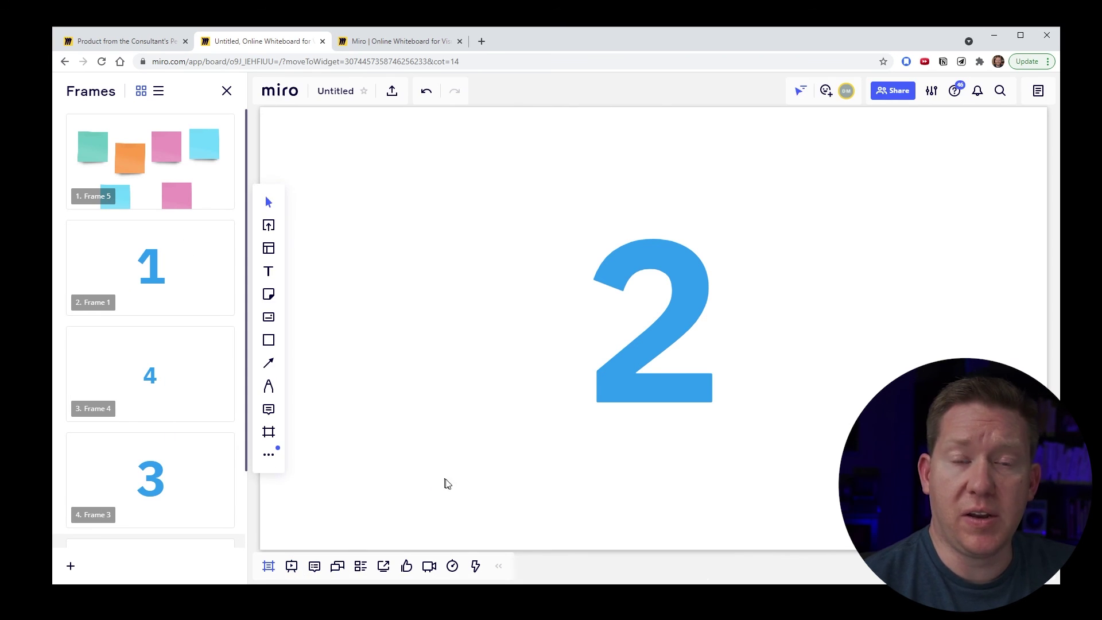